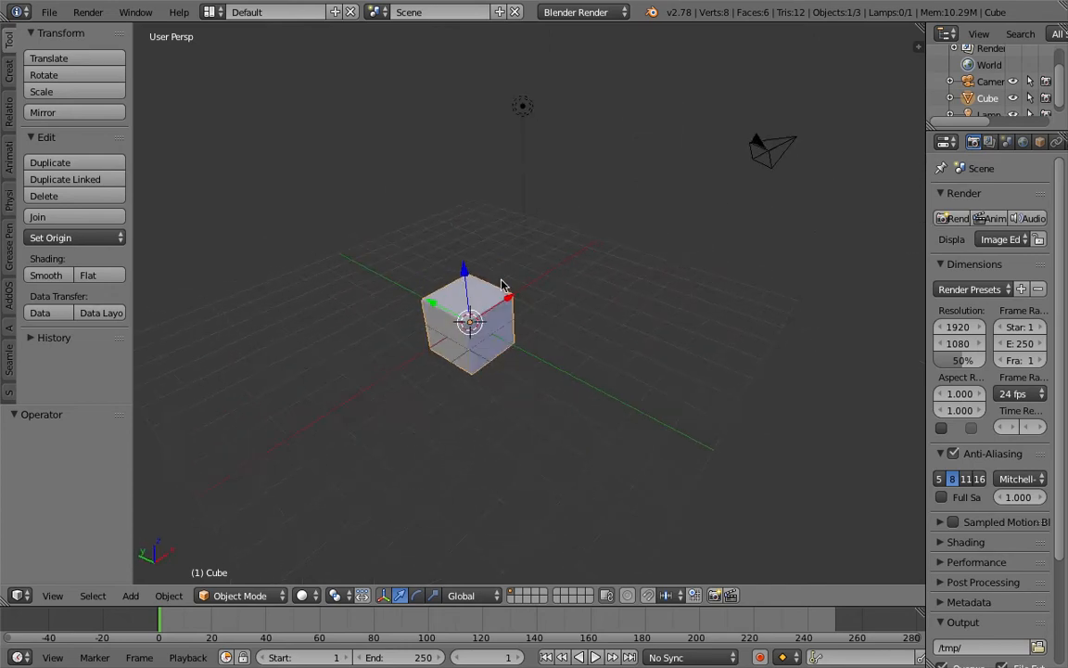
- Draw freehand grease pencil strokes on both sides of the default cube
{"action": "left_click_drag", "start_coordinate": [607, 216], "coordinate": [668, 293]}
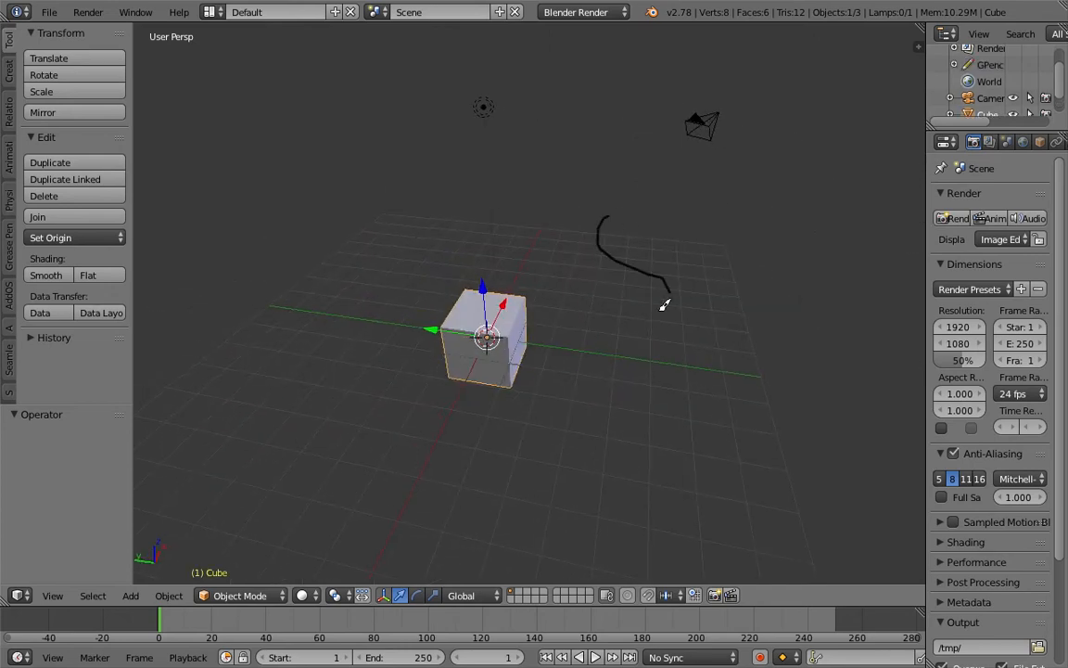
{"action": "left_click_drag", "start_coordinate": [326, 277], "coordinate": [413, 410]}
- Delete all objects in the default scene
{"action": "middle_click_drag", "start_coordinate": [424, 431], "coordinate": [536, 377]}
{"action": "key", "text": "a"}
{"action": "key", "text": "a"}
{"action": "key", "text": "Delete"}
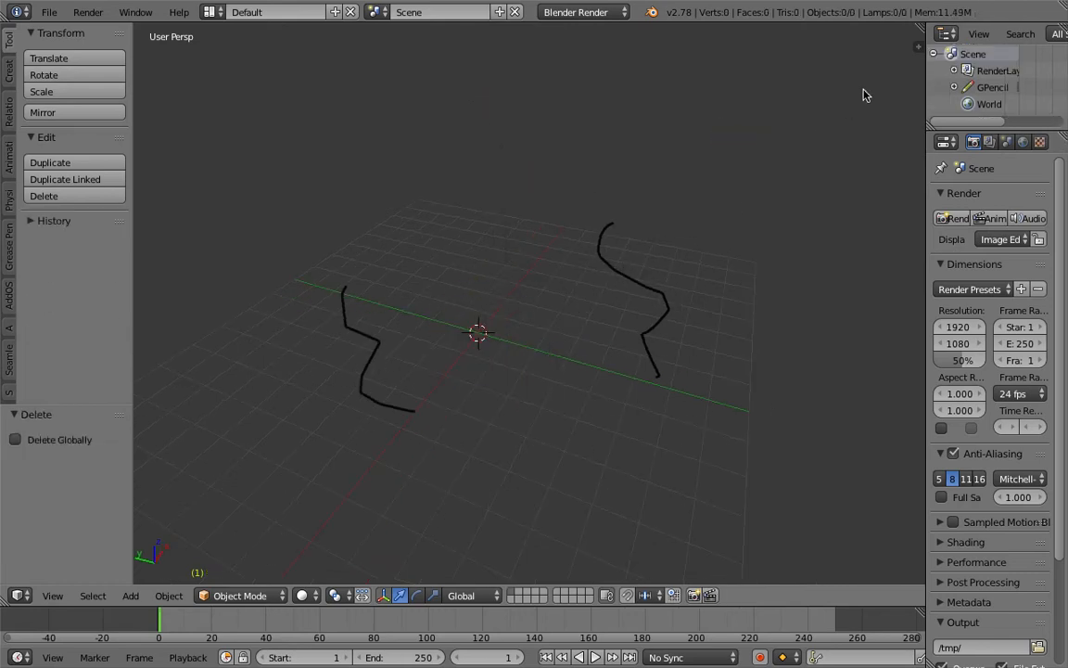
- Remove the grease pencil layer that holds the two test strokes
{"action": "left_click", "coordinate": [919, 48]}
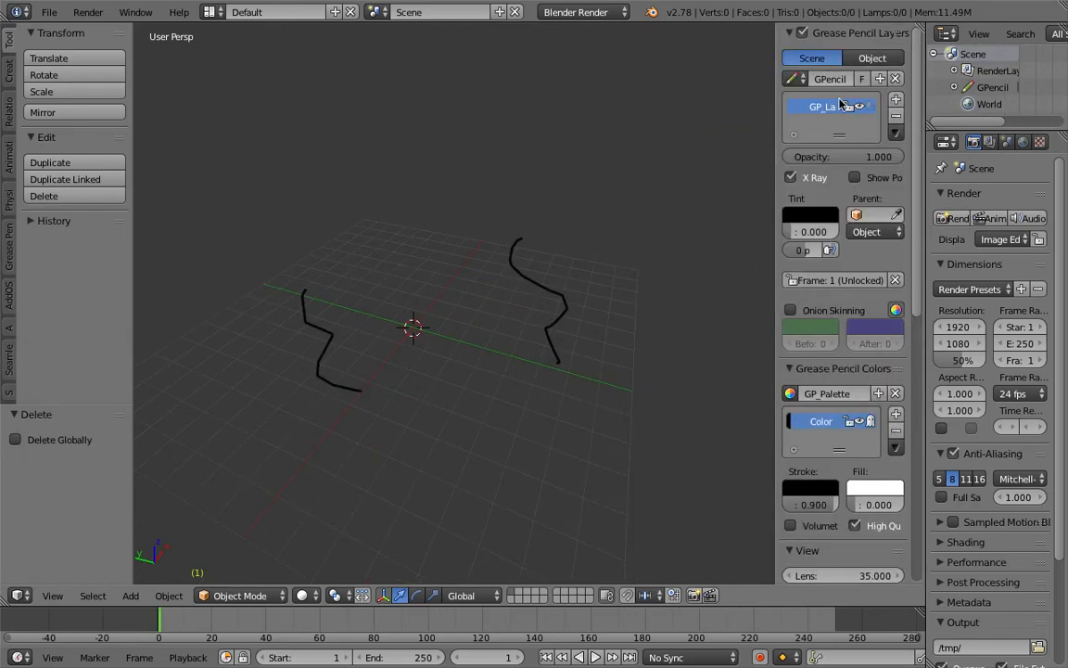
{"action": "left_click", "coordinate": [896, 119]}
{"action": "mouse_move", "coordinate": [609, 220]}
{"action": "middle_mouse_down"}
{"action": "mouse_move", "coordinate": [504, 247]}
{"action": "mouse_move", "coordinate": [423, 241]}
{"action": "middle_mouse_up"}
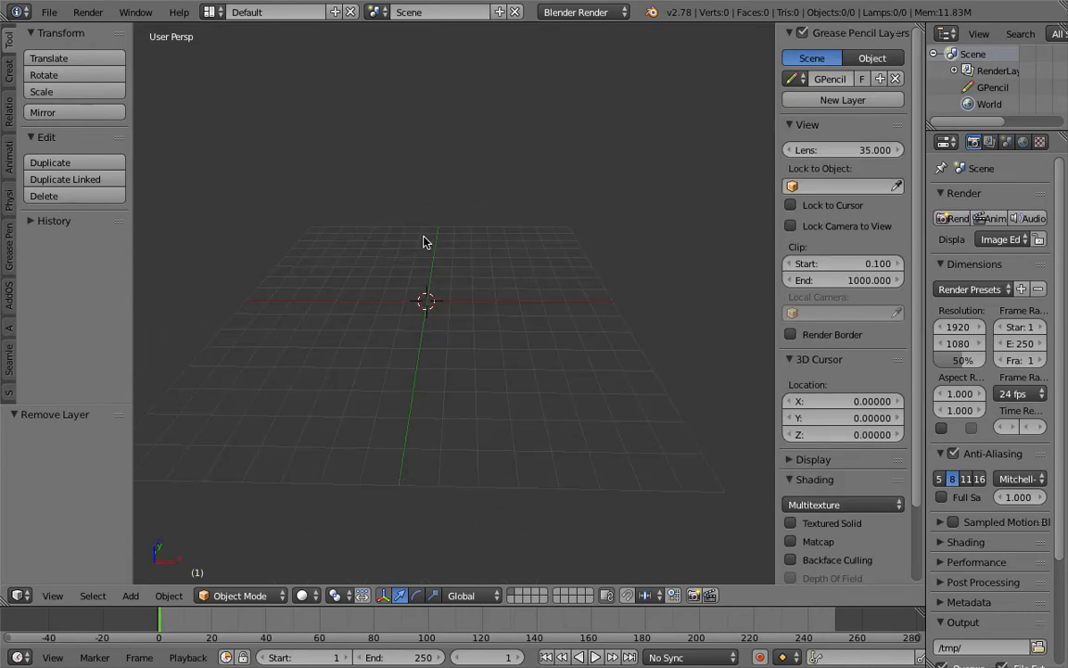
{"action": "middle_click_drag", "start_coordinate": [423, 241], "coordinate": [459, 329]}
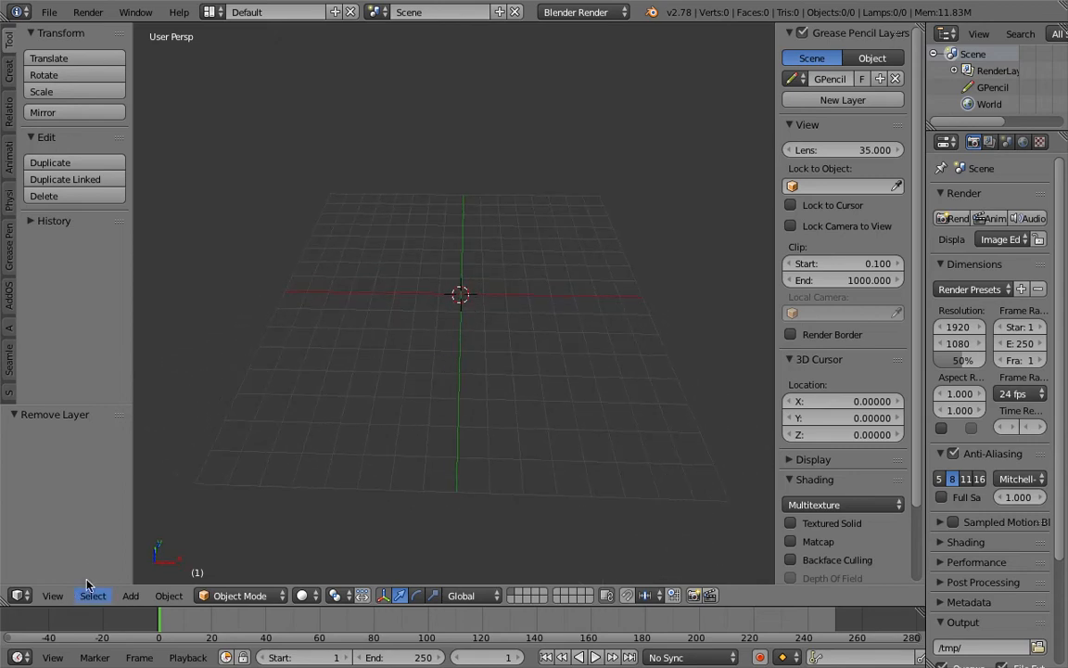
- Switch to the Compositing screen layout and create a new Sverchok node tree in the node editor
{"action": "left_click", "coordinate": [209, 12]}
{"action": "left_click", "coordinate": [227, 71]}
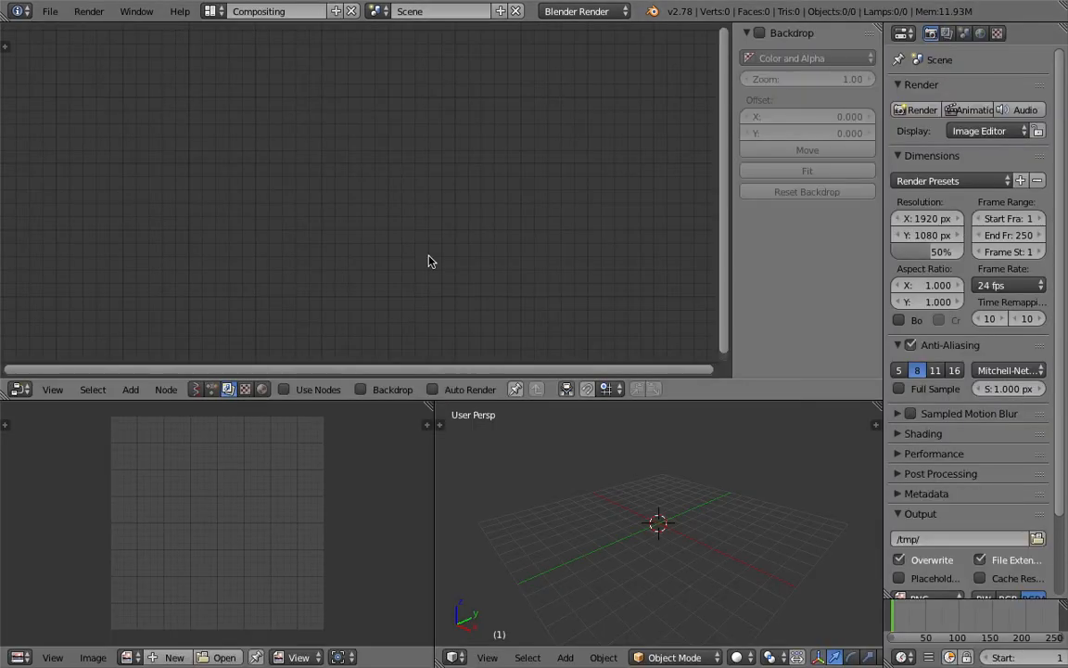
{"action": "middle_click_drag", "start_coordinate": [572, 453], "coordinate": [582, 484]}
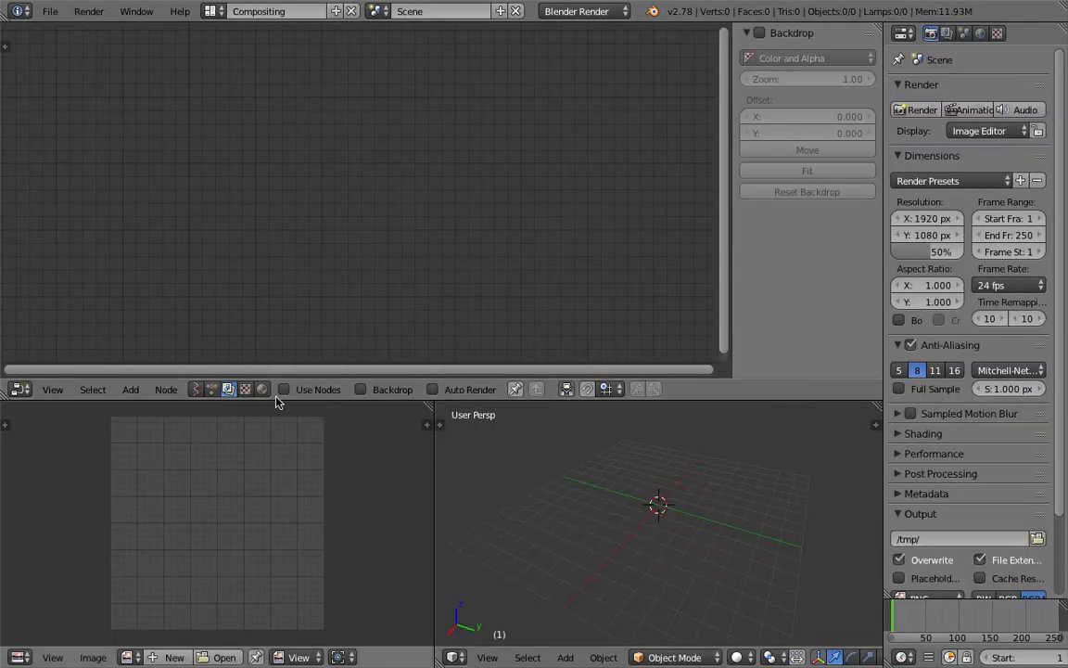
{"action": "left_click", "coordinate": [195, 390]}
{"action": "left_click", "coordinate": [347, 389]}
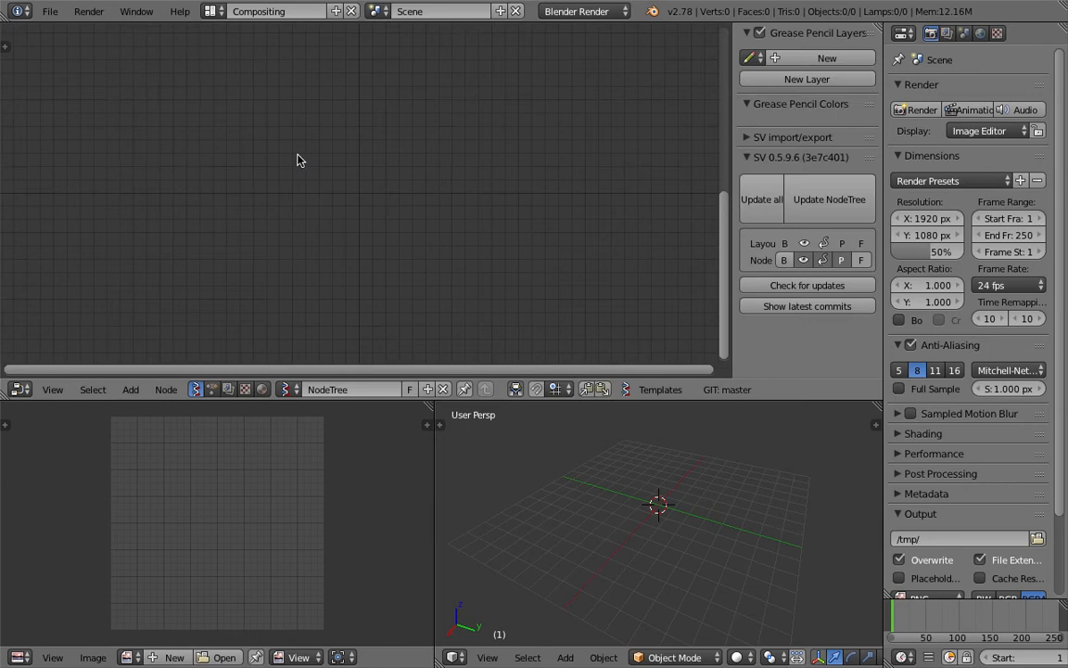
{"action": "key", "text": "shift+a"}
{"action": "left_click", "coordinate": [297, 156]}
{"action": "type", "text": "object i"}
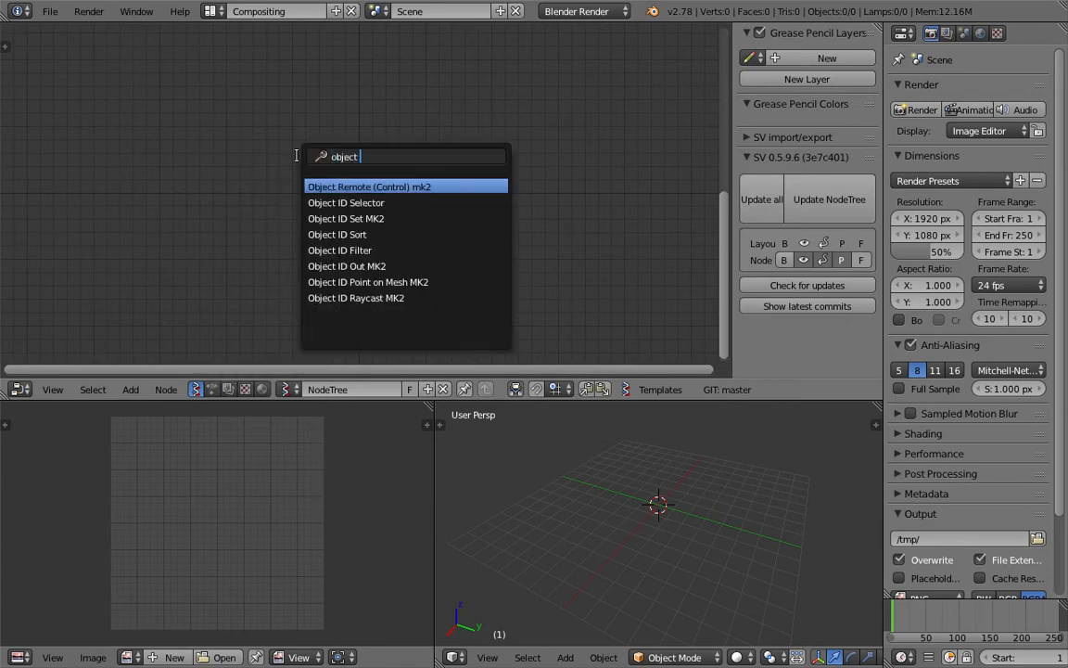
{"action": "key", "text": "Up"}
{"action": "key", "text": "Down"}
{"action": "key", "text": "Up"}
{"action": "key", "text": "Up"}
{"action": "key", "text": "Down"}
{"action": "key", "text": "Down"}
{"action": "key", "text": "Down"}
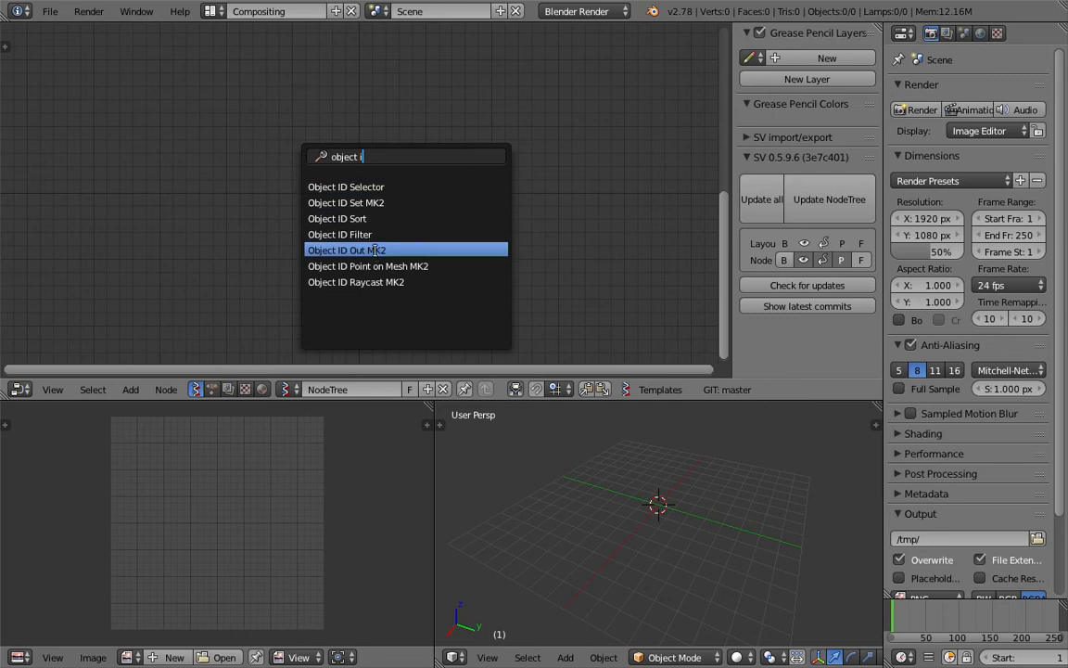
{"action": "key", "text": "Escape"}
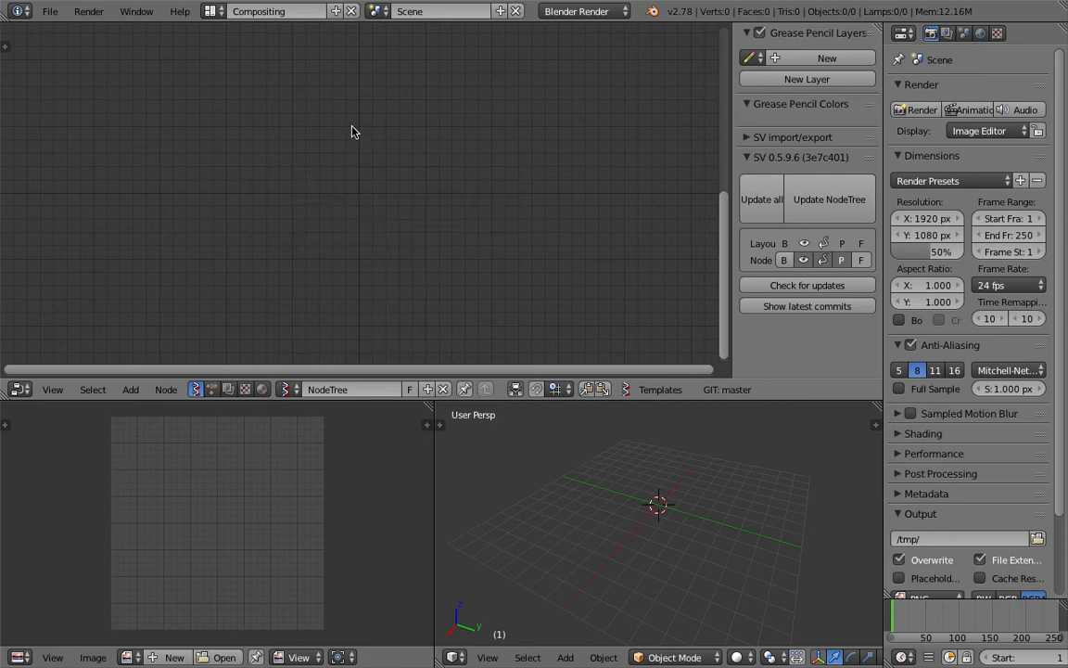
- Search the nodes for "object id" and add an Object ID Selector node to the tree
{"action": "key", "text": "shift+a"}
{"action": "mouse_move", "coordinate": [350, 146]}
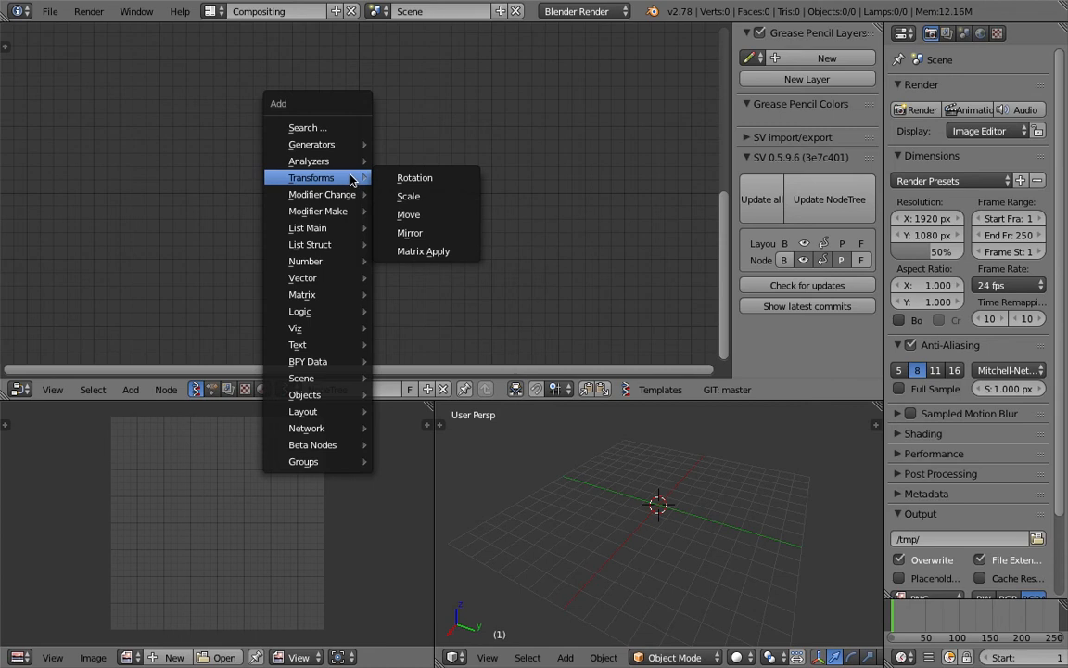
{"action": "left_click", "coordinate": [345, 127]}
{"action": "type", "text": "object id"}
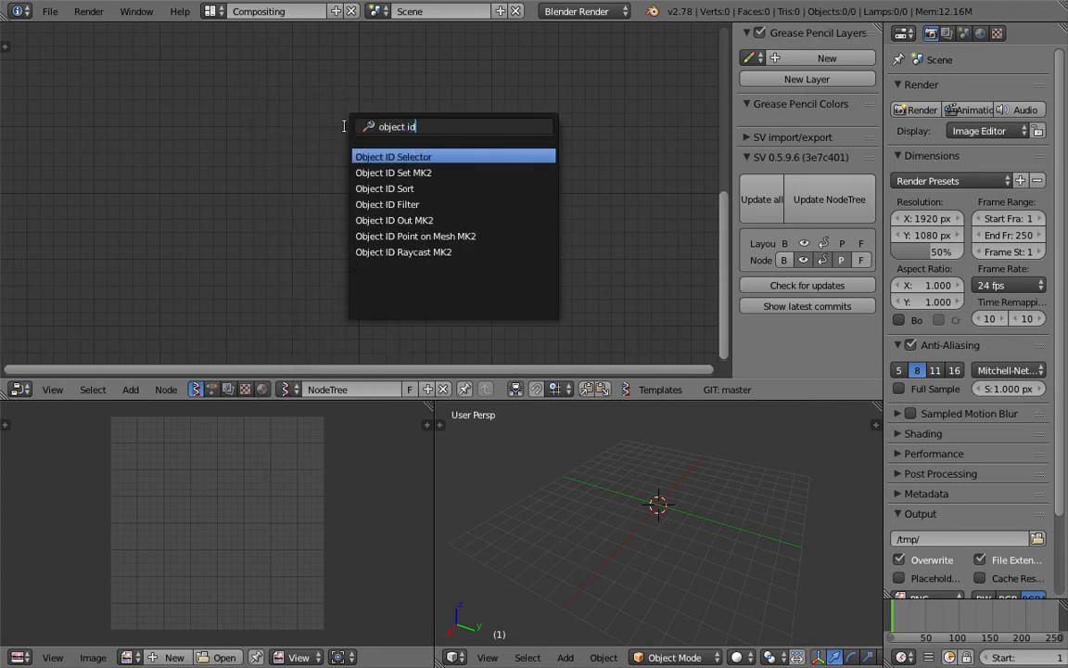
{"action": "left_click", "coordinate": [423, 157]}
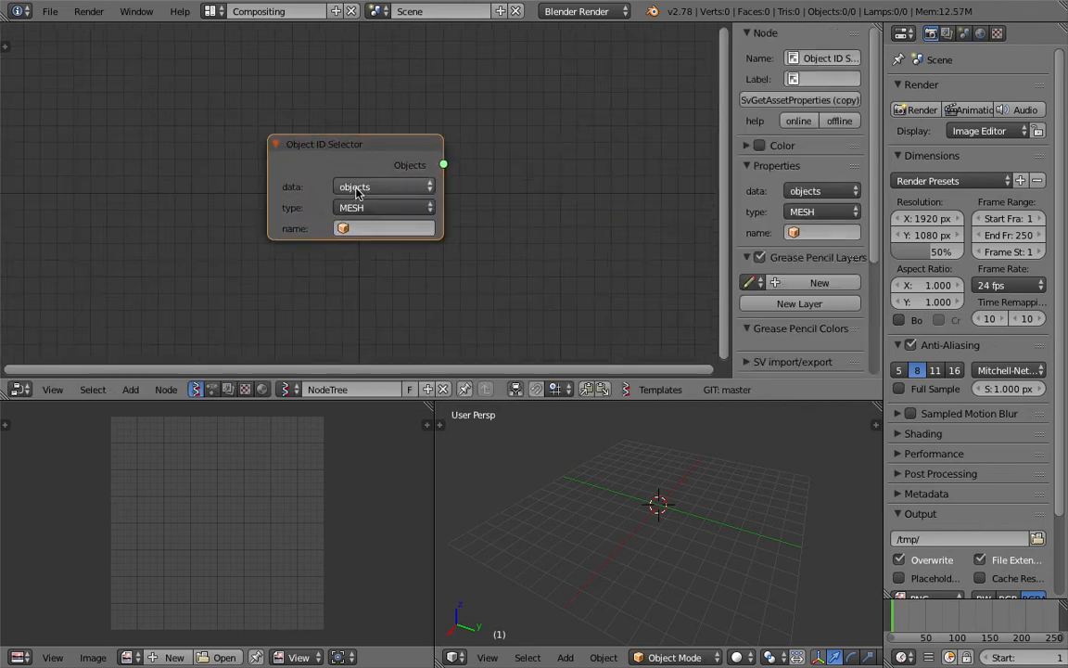
- Place the Object ID Selector node and set its data type to grease_pencil
{"action": "left_click", "coordinate": [392, 202]}
{"action": "scroll", "coordinate": [399, 199], "scroll_direction": "up", "scroll_amount": 1}
{"action": "left_click", "coordinate": [413, 198]}
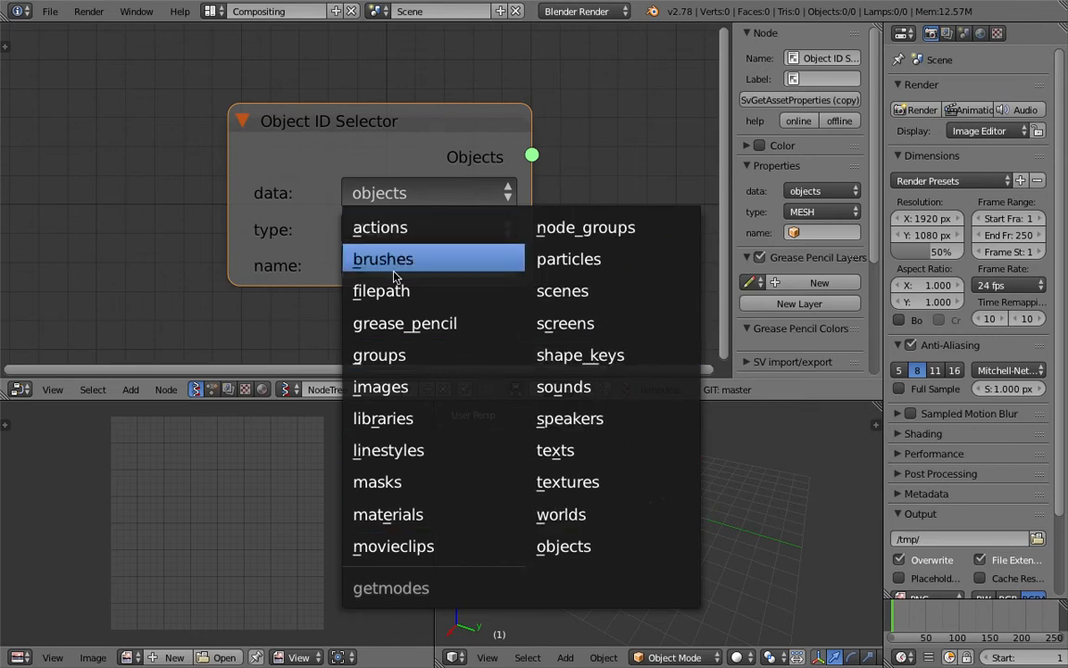
{"action": "left_click", "coordinate": [442, 321]}
{"action": "scroll", "coordinate": [408, 158], "scroll_direction": "down", "scroll_amount": 2, "text": "ctrl"}
{"action": "scroll", "coordinate": [427, 166], "scroll_direction": "down", "scroll_amount": 1}
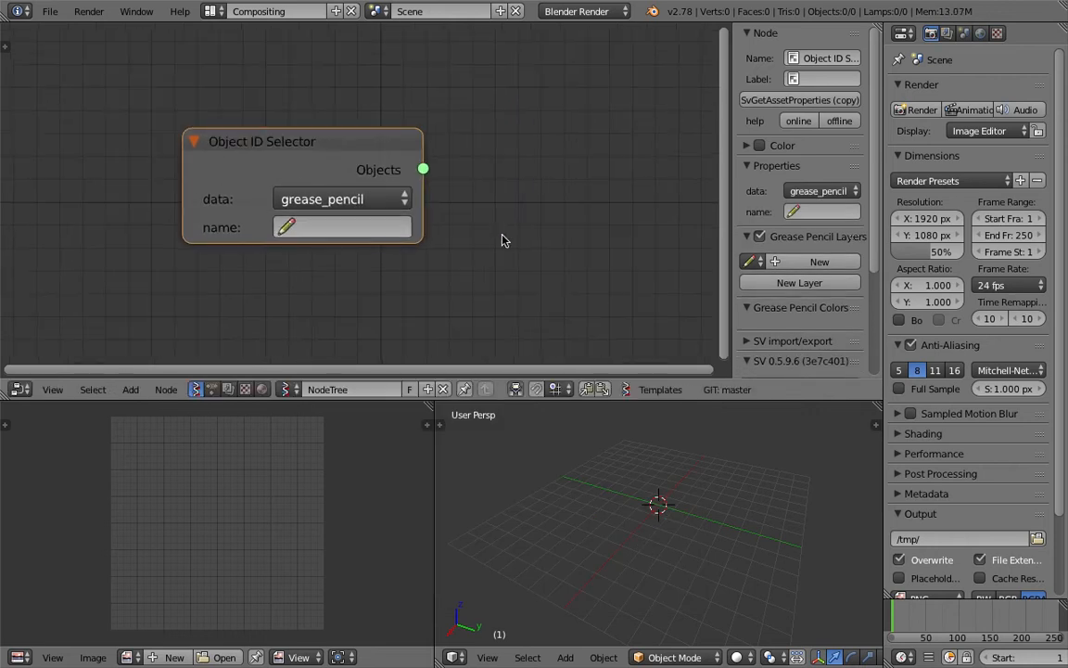
- Switch the 3D view to Top and draw several separate wavy grease pencil strokes around the origin
{"action": "left_click", "coordinate": [487, 658]}
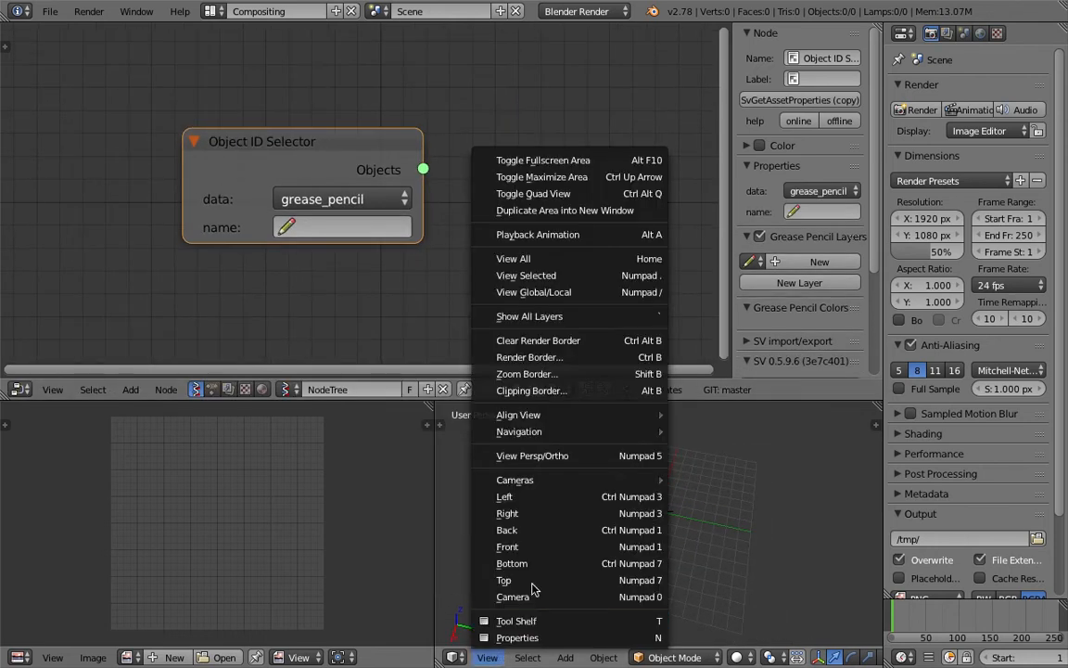
{"action": "left_click", "coordinate": [535, 580]}
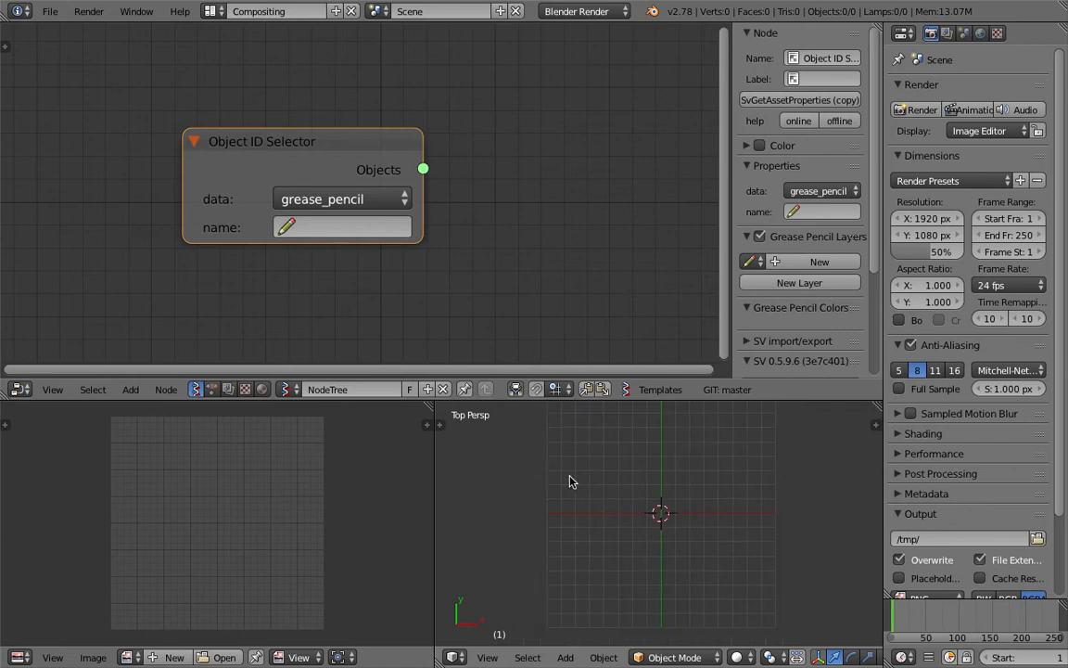
{"action": "left_click_drag", "start_coordinate": [679, 431], "coordinate": [747, 490]}
{"action": "left_click_drag", "start_coordinate": [661, 507], "coordinate": [633, 577]}
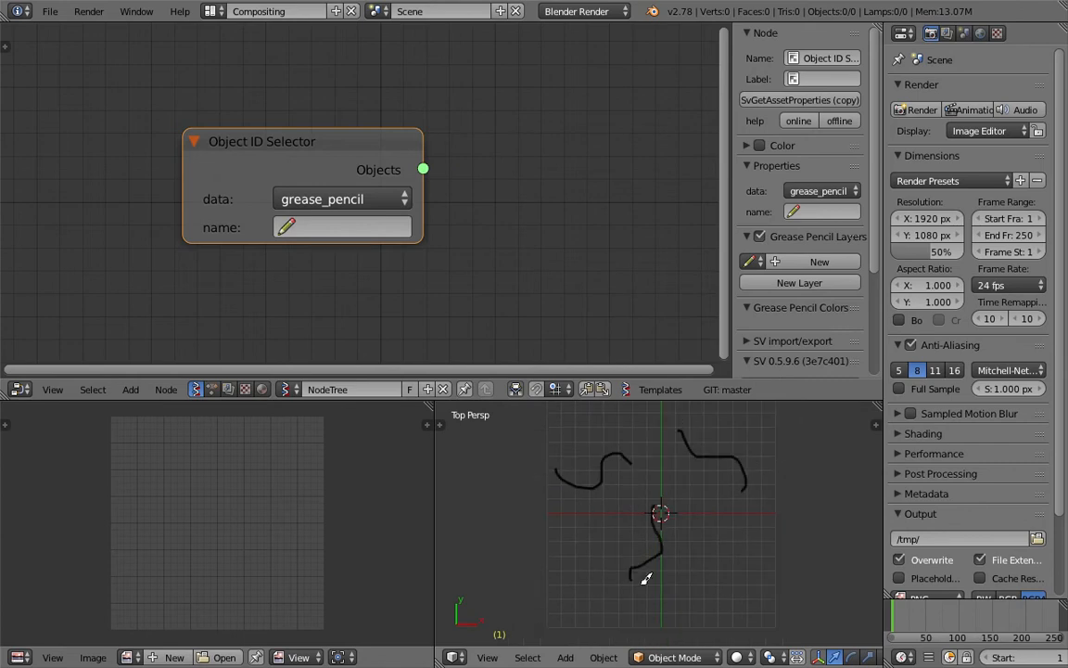
- Set the Object ID Selector's name to GPencil and its layer to GP_Layer
{"action": "left_click", "coordinate": [357, 228]}
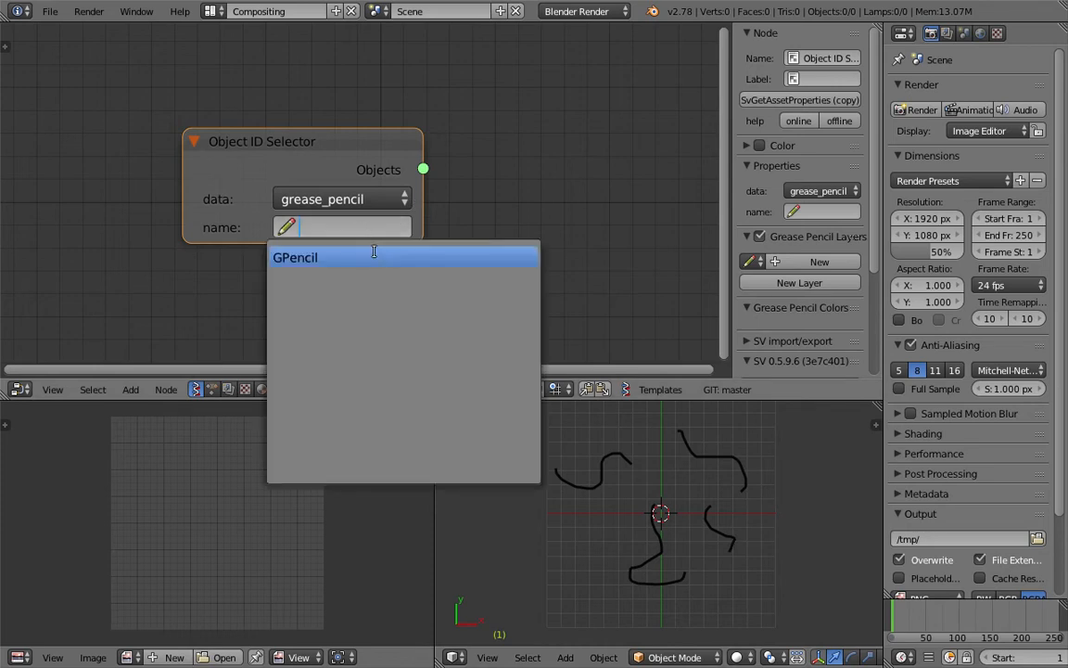
{"action": "left_click", "coordinate": [345, 257]}
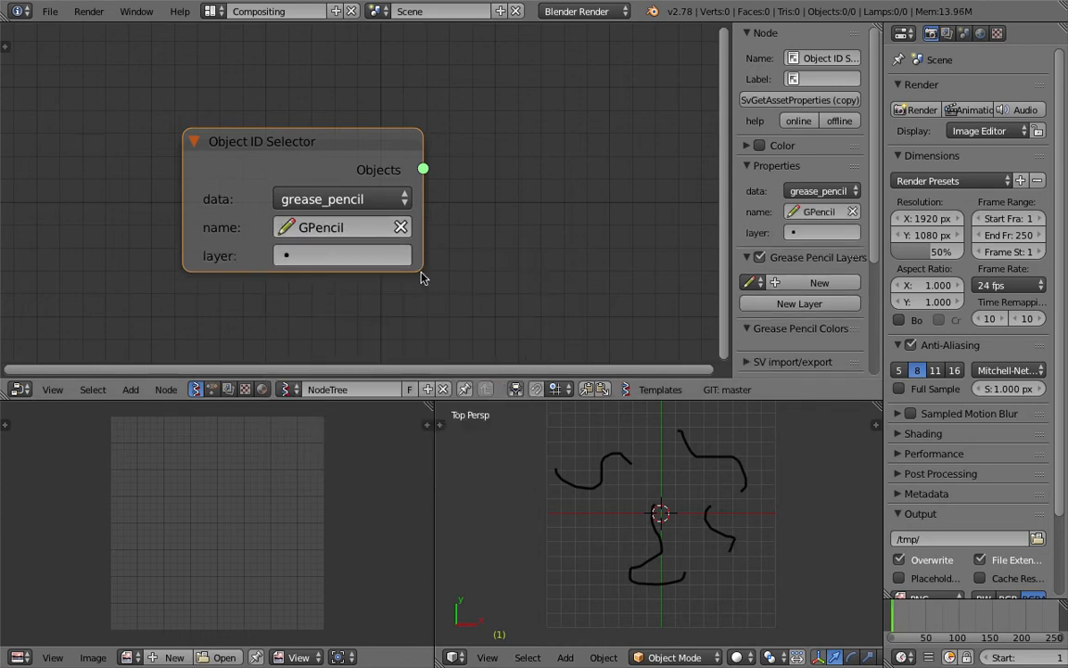
{"action": "left_click", "coordinate": [334, 253]}
{"action": "left_click", "coordinate": [336, 285]}
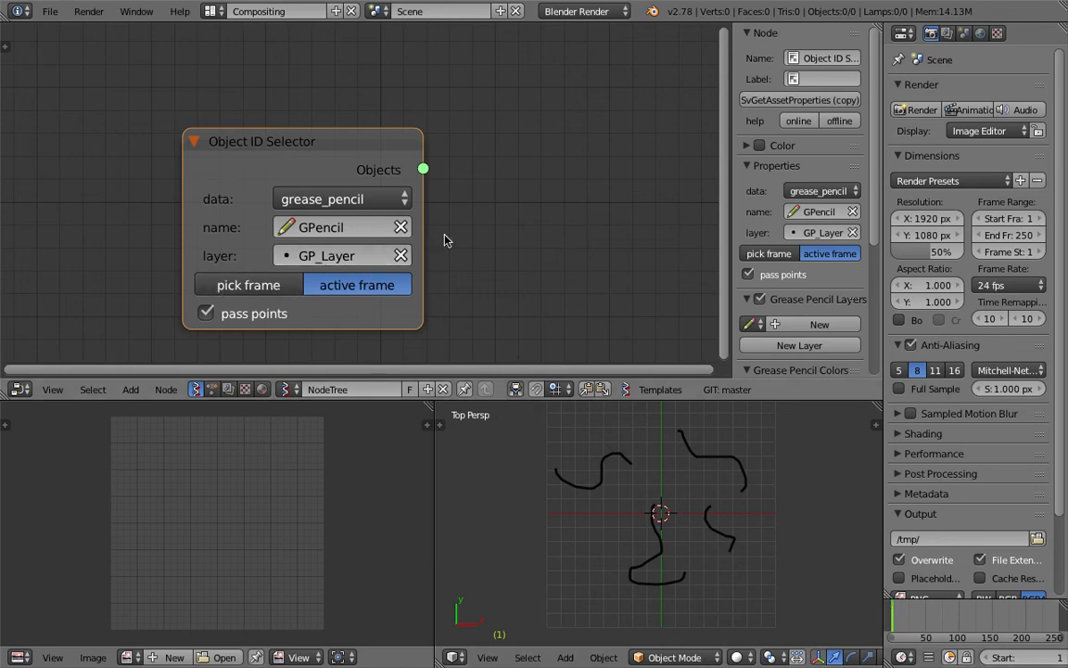
- Hide the node editor's properties sidebar to enlarge the node area
{"action": "scroll", "coordinate": [444, 241], "scroll_direction": "down", "scroll_amount": 2}
{"action": "left_click_drag", "start_coordinate": [732, 121], "coordinate": [835, 130]}
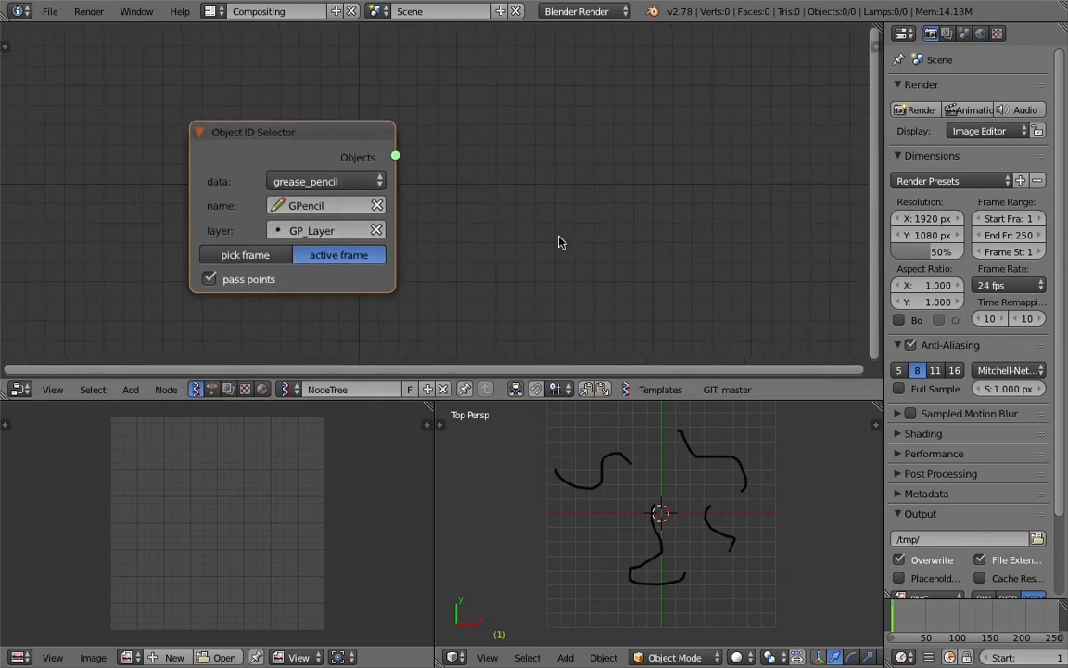
{"action": "scroll", "coordinate": [559, 242], "scroll_direction": "down", "scroll_amount": 1}
{"action": "left_click", "coordinate": [324, 166]}
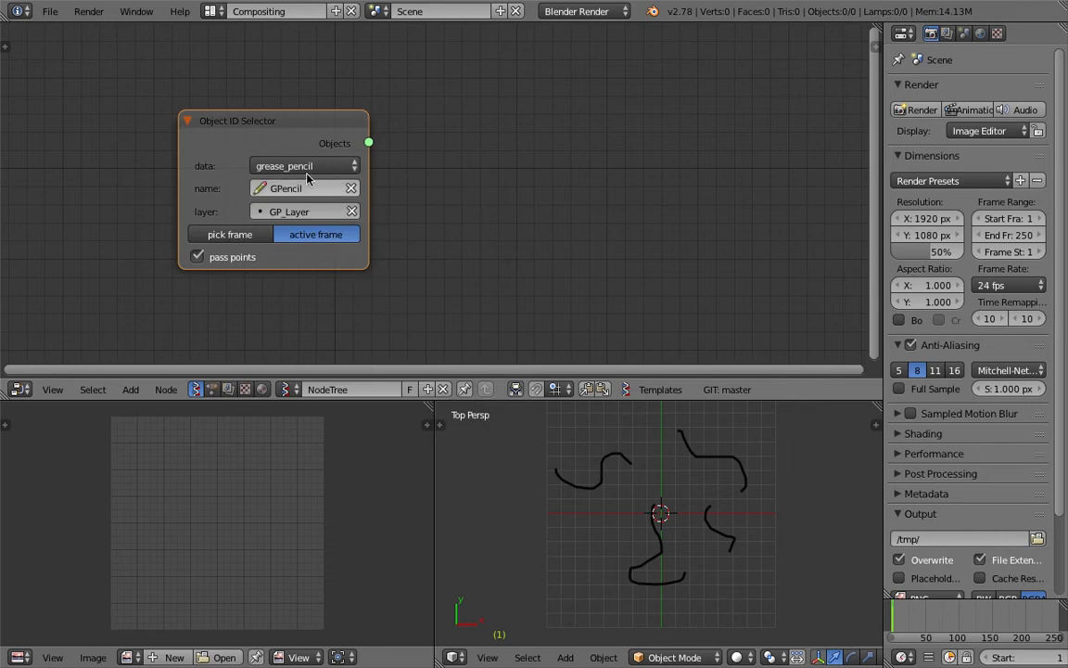
{"action": "left_click", "coordinate": [302, 168]}
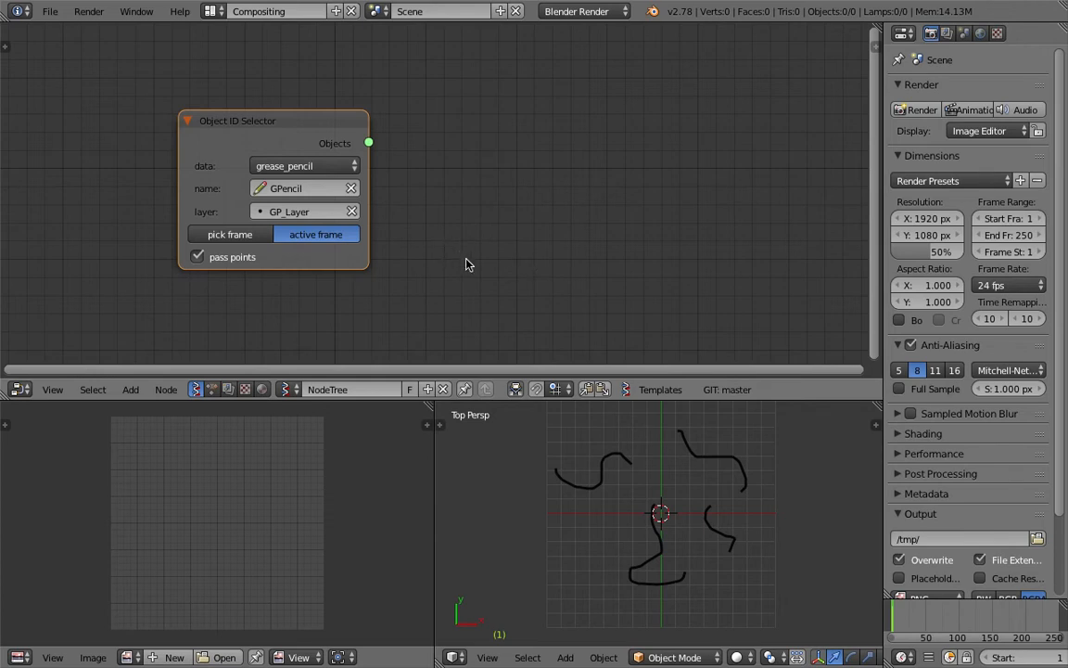
{"action": "scroll", "coordinate": [425, 213], "scroll_direction": "down", "scroll_amount": 1}
{"action": "scroll", "coordinate": [422, 213], "scroll_direction": "down", "scroll_amount": 1}
{"action": "middle_click_drag", "start_coordinate": [533, 431], "coordinate": [728, 501]}
- Start over by reloading the start-up file and delete all objects in the default scene
{"action": "left_click", "coordinate": [50, 11]}
{"action": "left_click", "coordinate": [56, 29]}
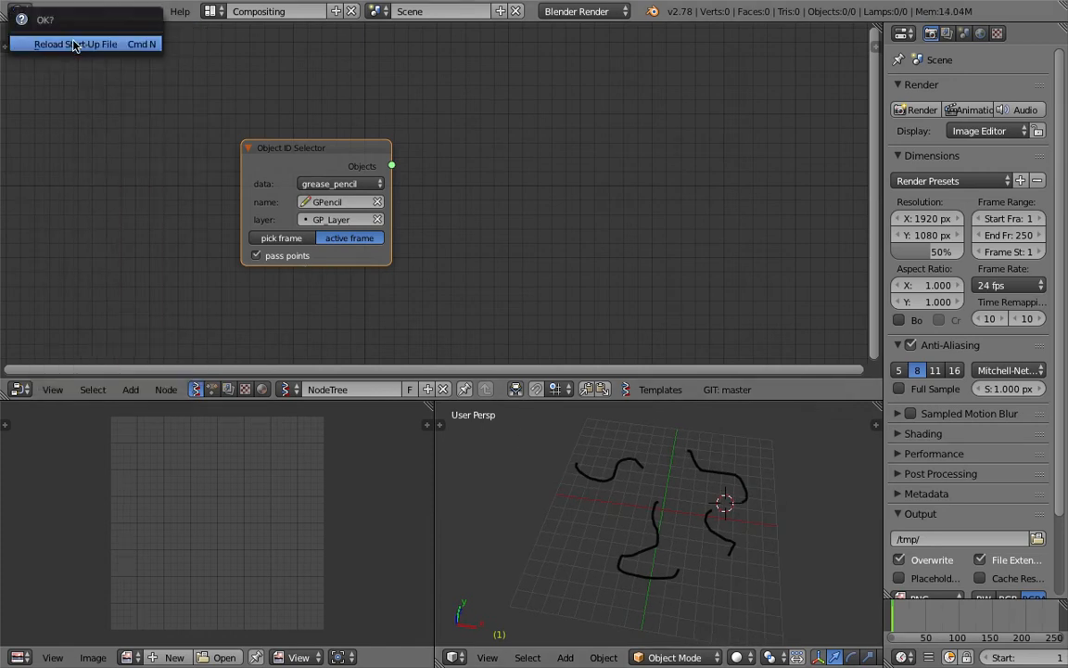
{"action": "left_click", "coordinate": [75, 44]}
{"action": "key", "text": "a"}
{"action": "key", "text": "a"}
{"action": "key", "text": "Delete"}
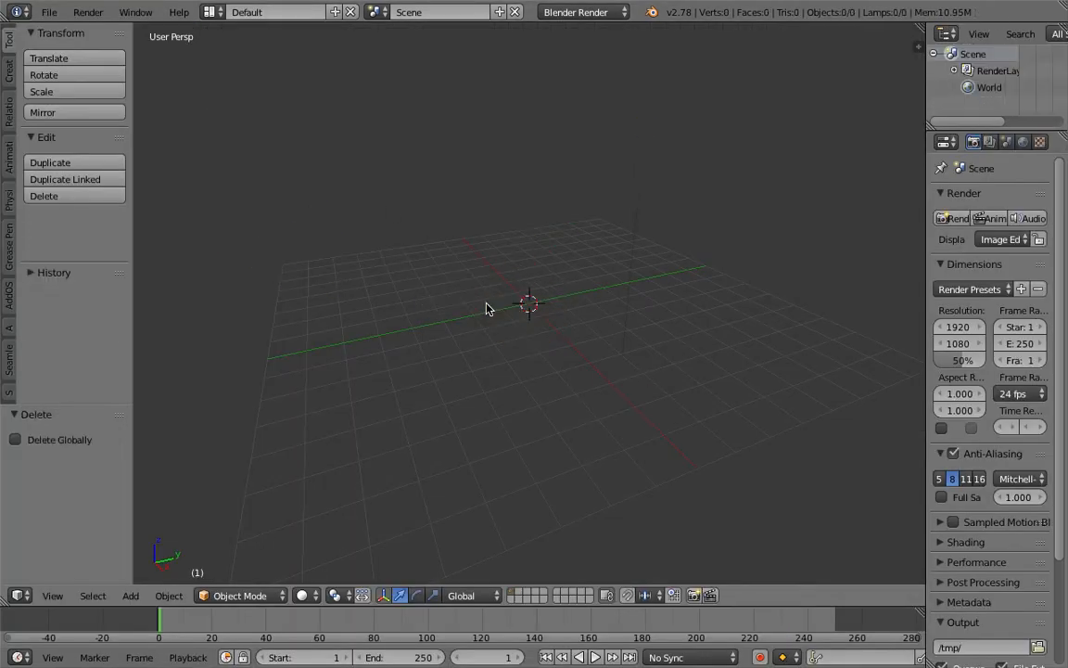
- Switch the 3D view to Top and draw three separate grease pencil spirals around the origin
{"action": "left_click", "coordinate": [53, 596]}
{"action": "left_click", "coordinate": [71, 519]}
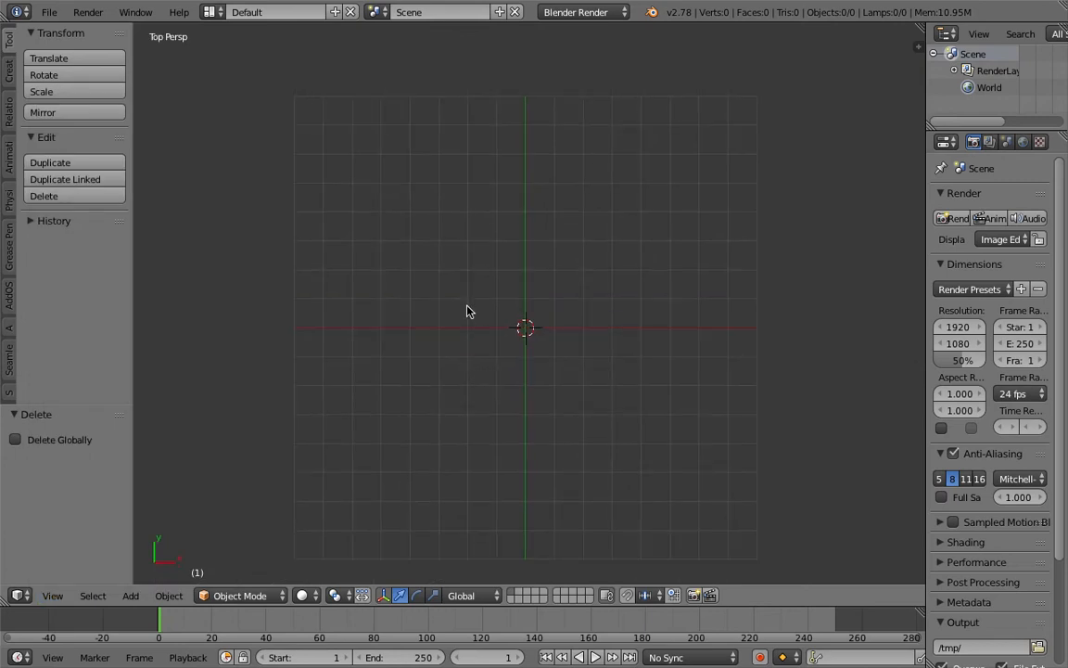
{"action": "mouse_move", "coordinate": [419, 223]}
{"action": "left_mouse_down"}
{"action": "mouse_move", "coordinate": [432, 197]}
{"action": "mouse_move", "coordinate": [399, 300]}
{"action": "mouse_move", "coordinate": [464, 284]}
{"action": "left_mouse_up"}
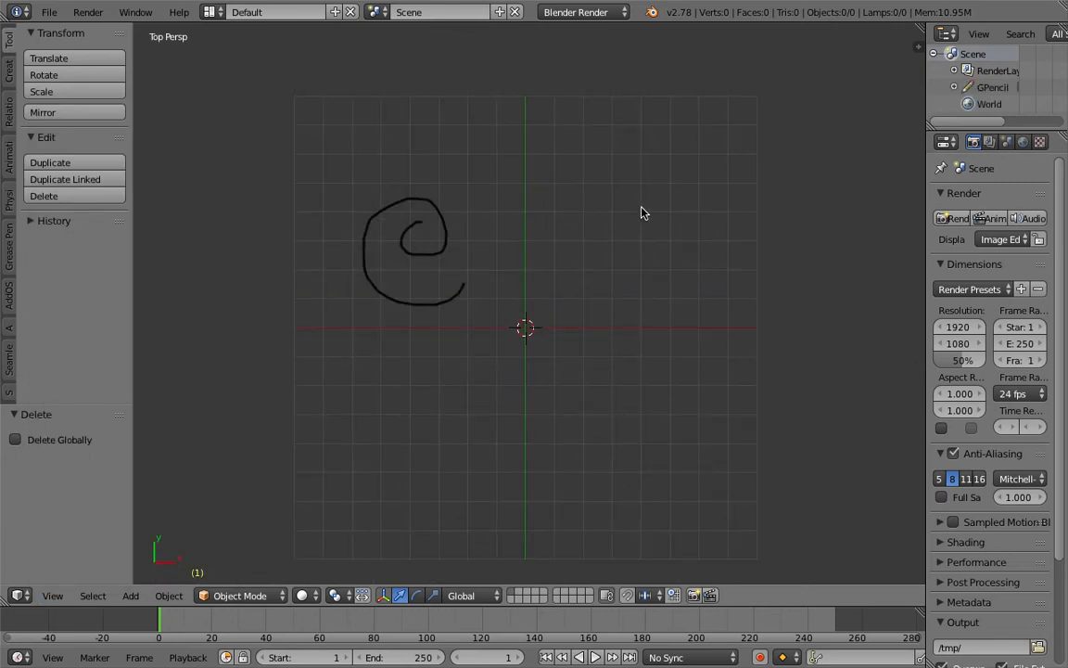
{"action": "left_click_drag", "start_coordinate": [630, 226], "coordinate": [666, 260]}
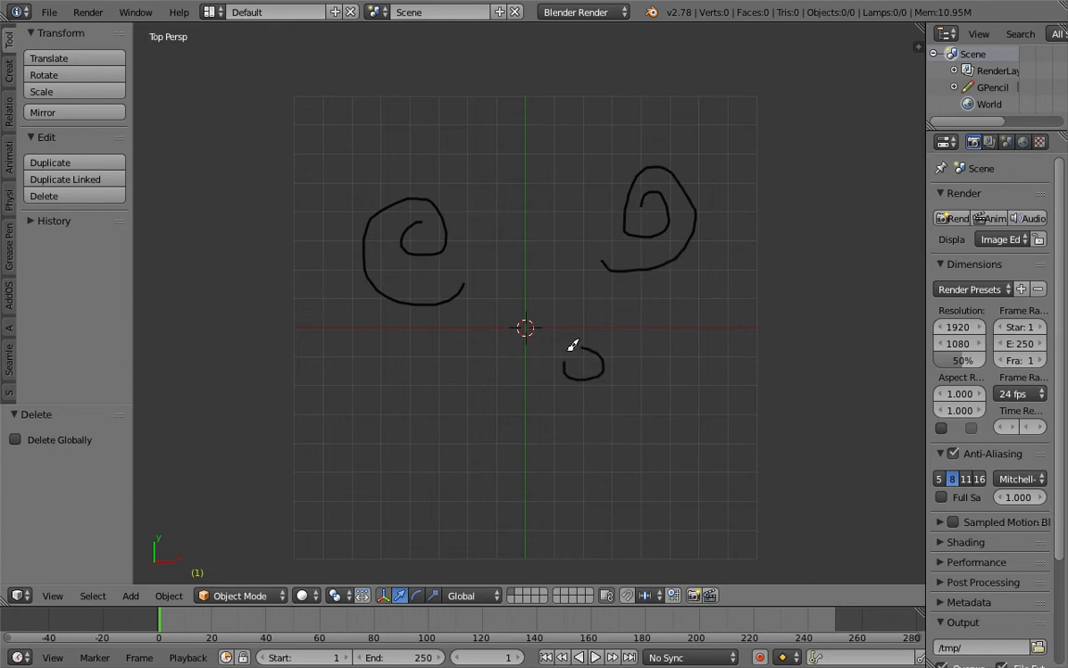
{"action": "left_click_drag", "start_coordinate": [640, 342], "coordinate": [556, 415]}
- Switch to the Compositing screen layout and create a new Sverchok node tree for the spirals
{"action": "left_click", "coordinate": [209, 12]}
{"action": "left_click", "coordinate": [239, 70]}
{"action": "middle_click_drag", "start_coordinate": [739, 528], "coordinate": [707, 526], "text": "shift"}
{"action": "scroll", "coordinate": [707, 526], "scroll_direction": "down", "scroll_amount": 1}
{"action": "left_click", "coordinate": [196, 390]}
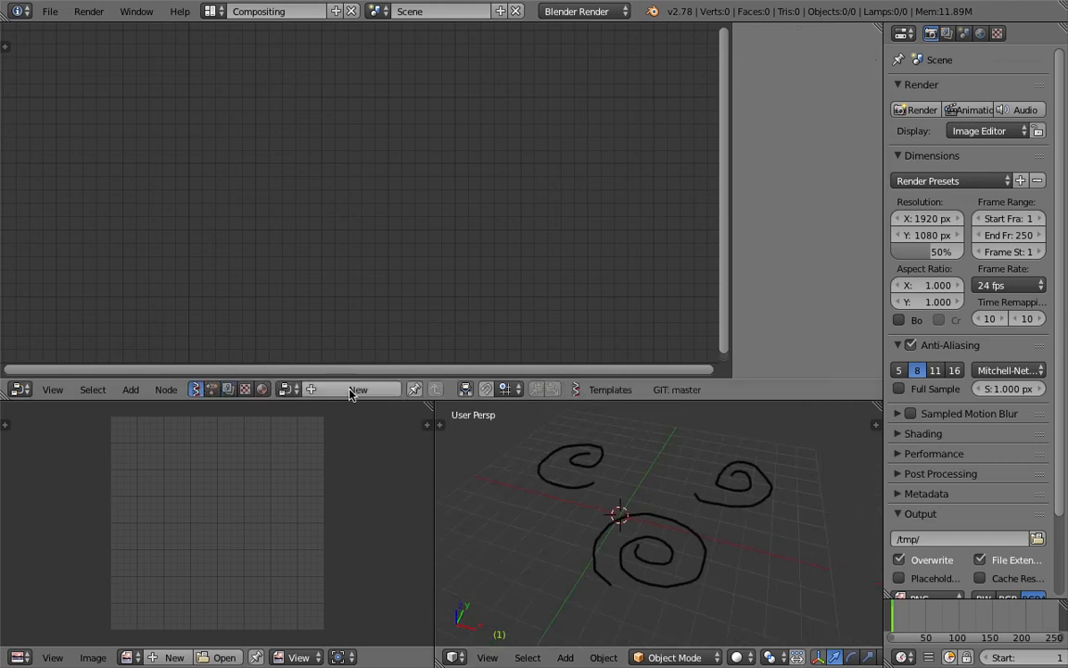
{"action": "left_click", "coordinate": [351, 390]}
- Search for "object id" and place an Object ID Selector node in the new node tree
{"action": "key", "text": "shift+a"}
{"action": "left_click", "coordinate": [248, 169]}
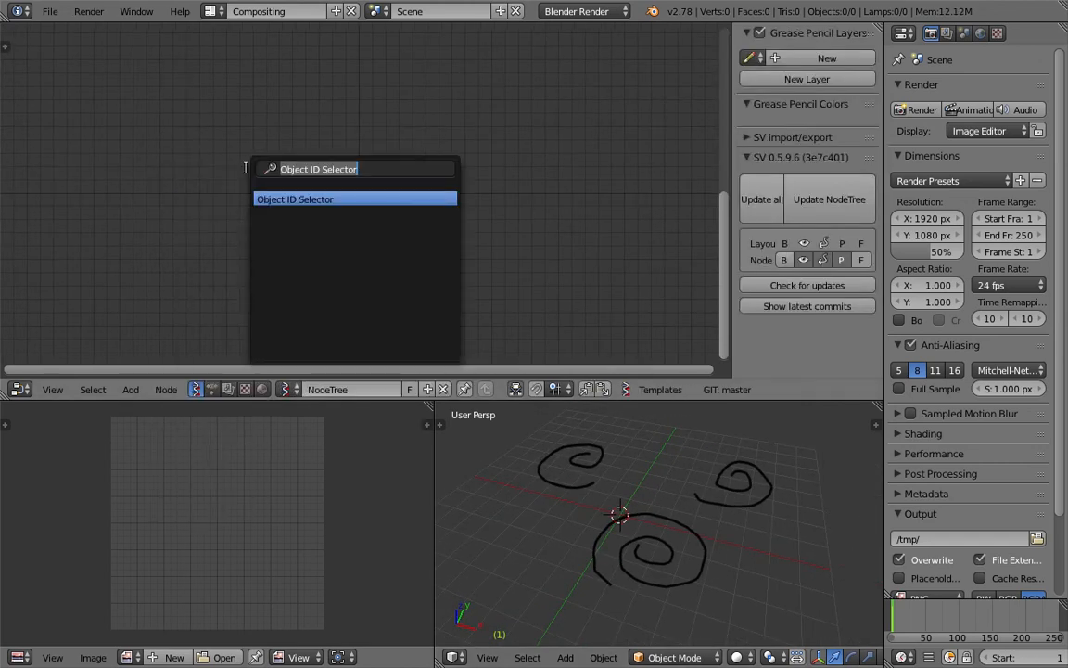
{"action": "key", "text": "BackSpace"}
{"action": "type", "text": "object id"}
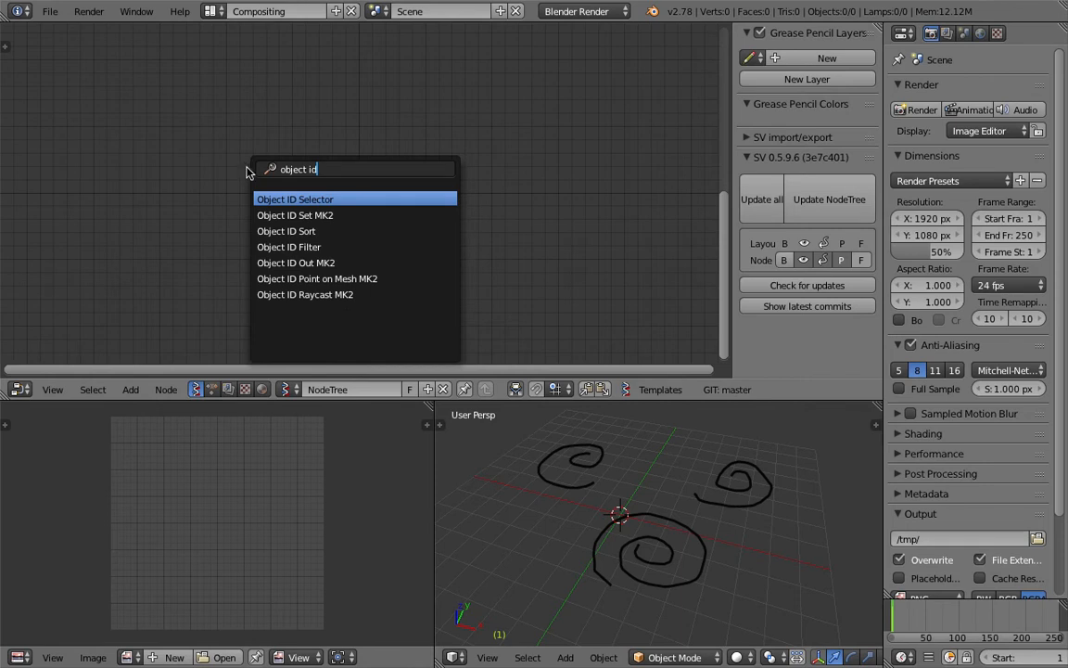
{"action": "key", "text": "Return"}
{"action": "left_click", "coordinate": [320, 213]}
- Set the Object ID Selector node's data to grease_pencil, name to GPencil and layer to GP_Layer
{"action": "left_click", "coordinate": [325, 214]}
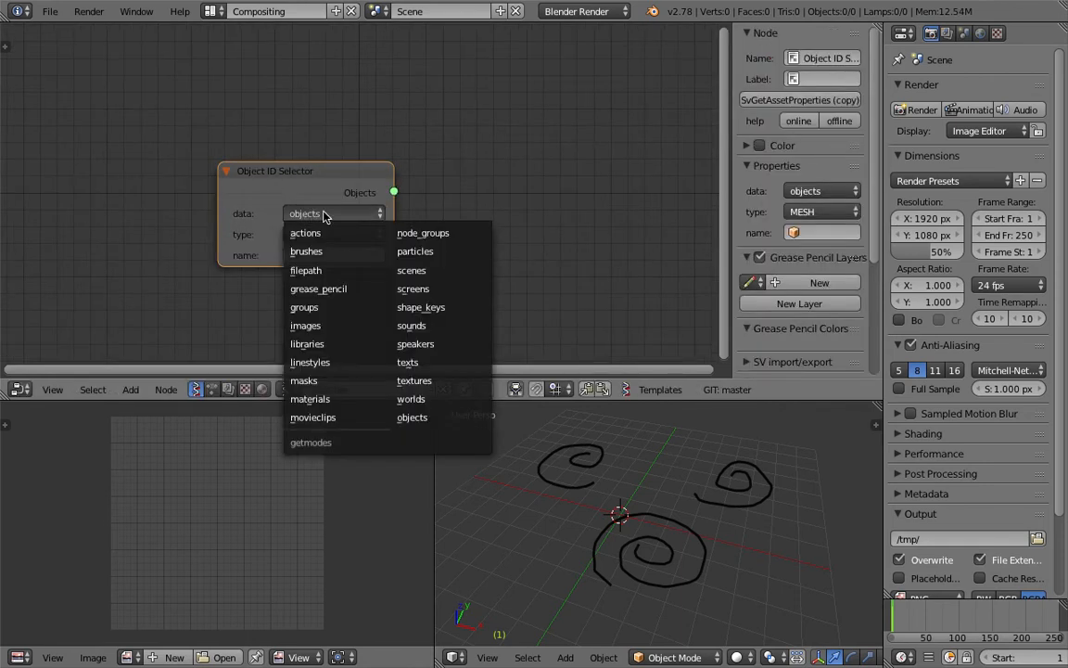
{"action": "left_click", "coordinate": [349, 289]}
{"action": "scroll", "coordinate": [337, 179], "scroll_direction": "up", "scroll_amount": 1}
{"action": "left_click", "coordinate": [306, 211]}
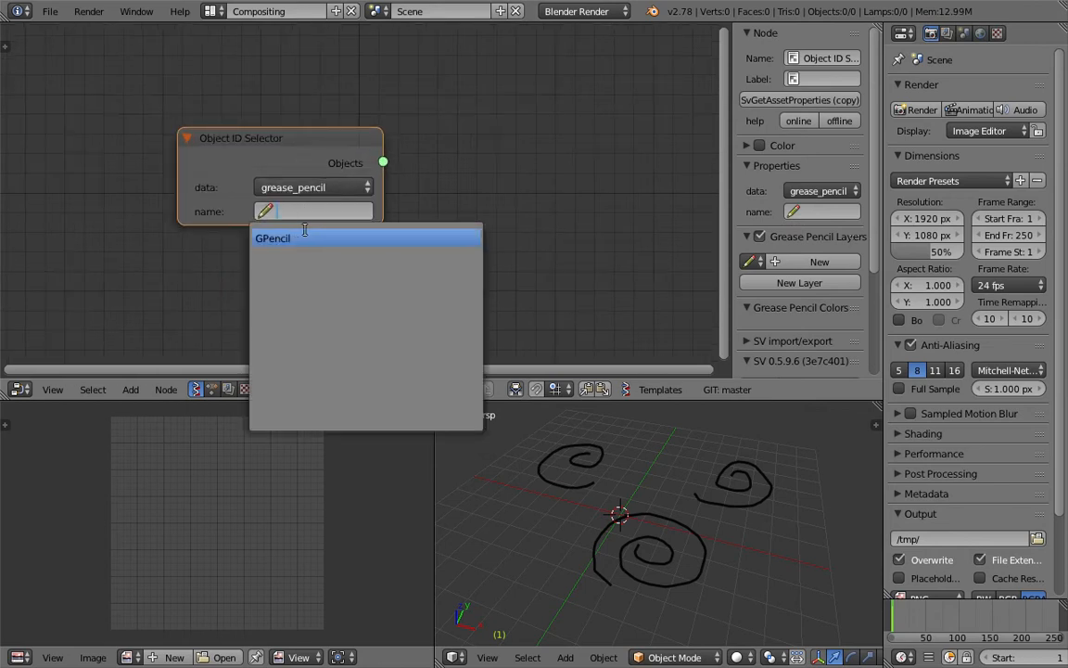
{"action": "left_click", "coordinate": [304, 232]}
{"action": "key", "text": "n"}
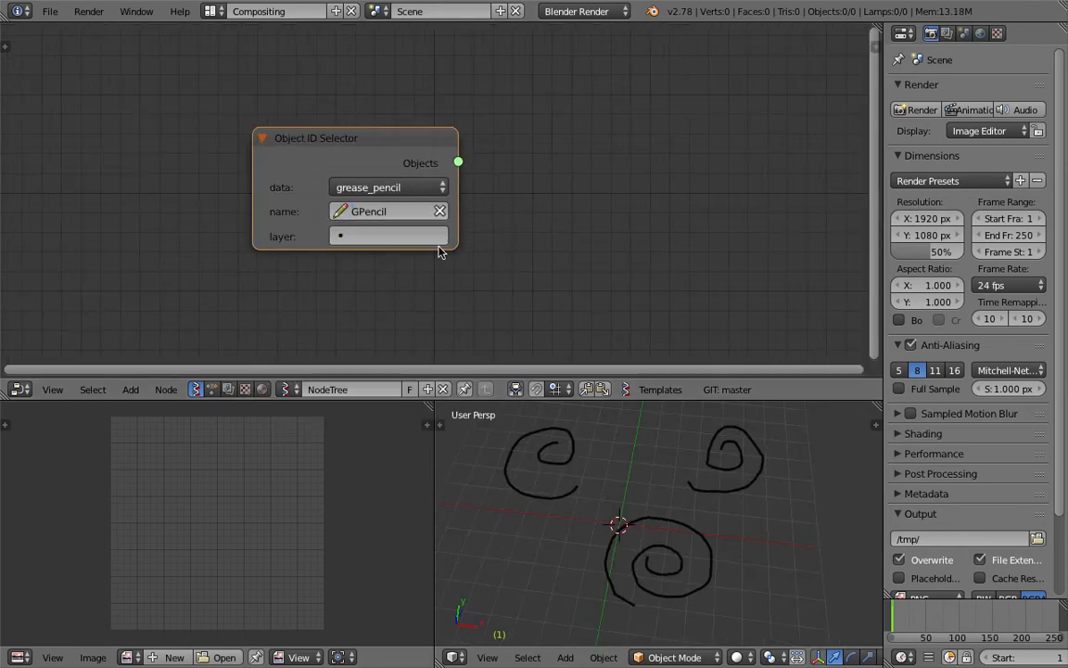
{"action": "left_click", "coordinate": [375, 236]}
{"action": "left_click", "coordinate": [358, 263]}
- Enlarge the 3D view over the image editor's area and show its grease pencil layer and colour settings
{"action": "left_click_drag", "start_coordinate": [881, 402], "coordinate": [731, 404]}
{"action": "left_click_drag", "start_coordinate": [431, 403], "coordinate": [278, 405]}
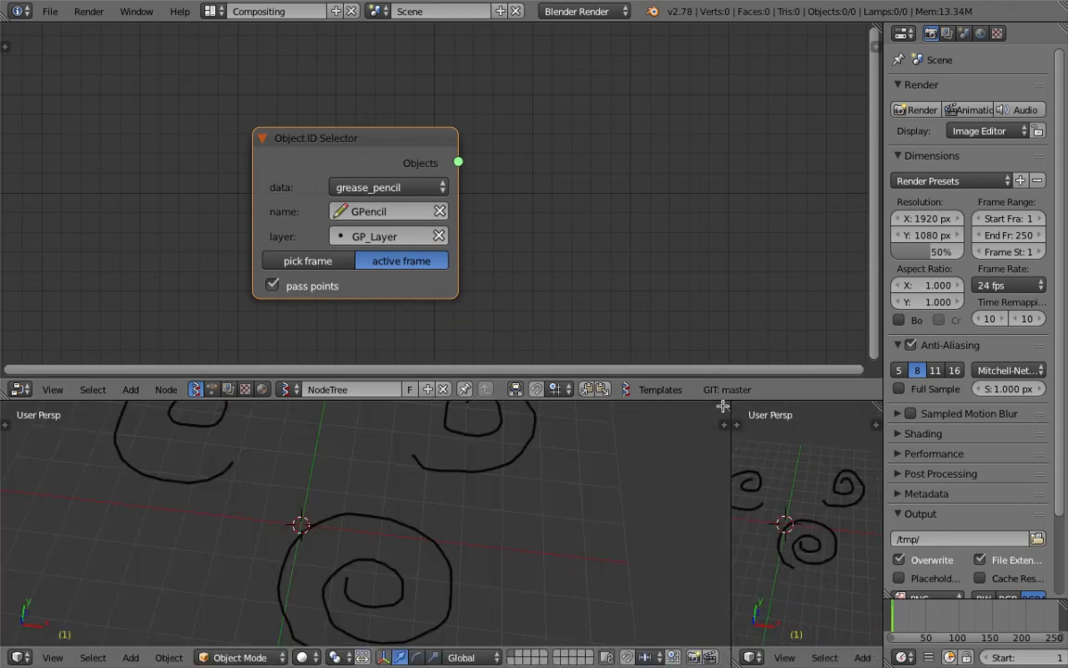
{"action": "left_click_drag", "start_coordinate": [724, 405], "coordinate": [807, 408]}
{"action": "key", "text": "n"}
{"action": "scroll", "coordinate": [816, 483], "scroll_direction": "down", "scroll_amount": 4}
{"action": "scroll", "coordinate": [816, 481], "scroll_direction": "up", "scroll_amount": 4}
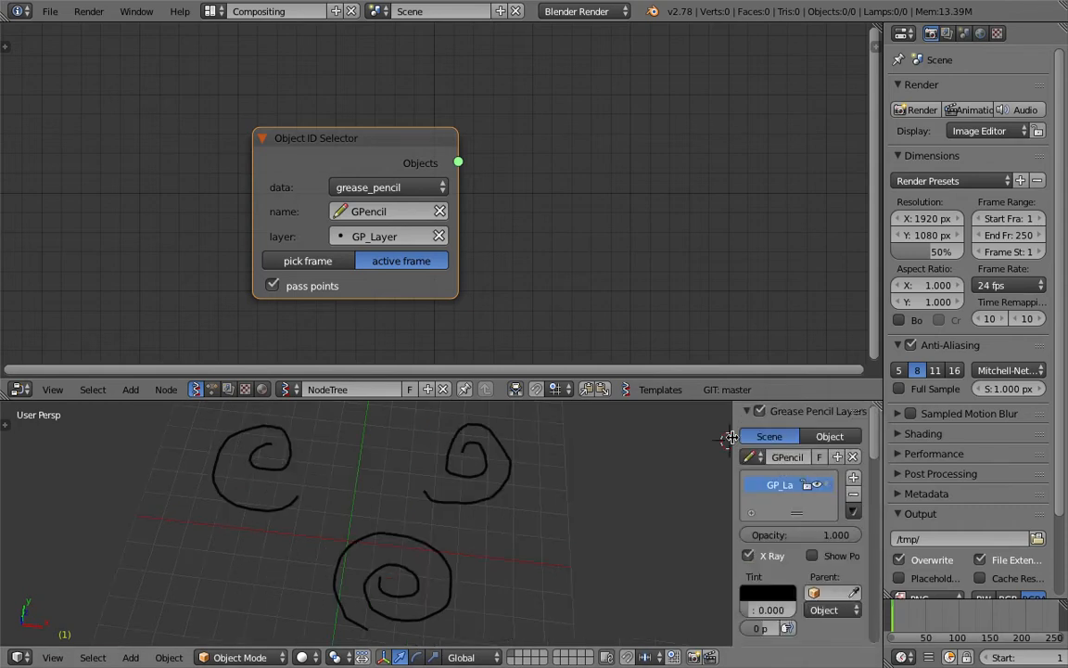
{"action": "left_click_drag", "start_coordinate": [735, 437], "coordinate": [686, 440]}
{"action": "scroll", "coordinate": [742, 520], "scroll_direction": "down", "scroll_amount": 5}
{"action": "scroll", "coordinate": [530, 491], "scroll_direction": "up", "scroll_amount": 3}
{"action": "scroll", "coordinate": [534, 448], "scroll_direction": "down", "scroll_amount": 5}
{"action": "middle_click_drag", "start_coordinate": [534, 448], "coordinate": [506, 465]}
{"action": "scroll", "coordinate": [502, 456], "scroll_direction": "up", "scroll_amount": 2}
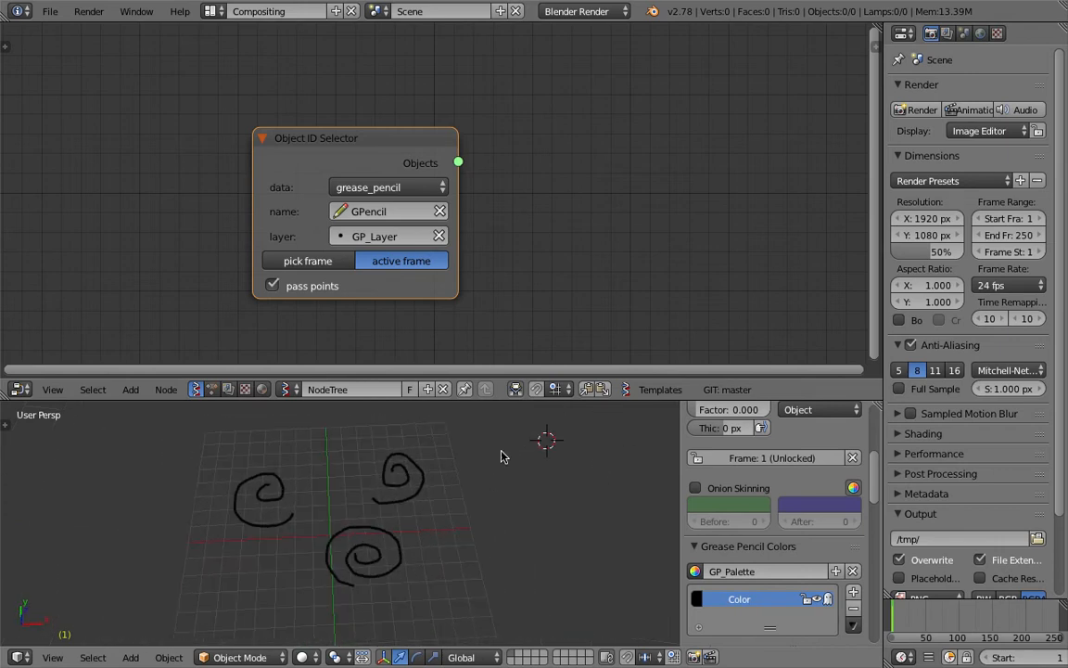
{"action": "left_click_drag", "start_coordinate": [475, 400], "coordinate": [475, 393]}
- Add a Stethoscope MK2 node beside the Object ID Selector and feed the Objects output into its Data input
{"action": "left_click_drag", "start_coordinate": [366, 152], "coordinate": [256, 140]}
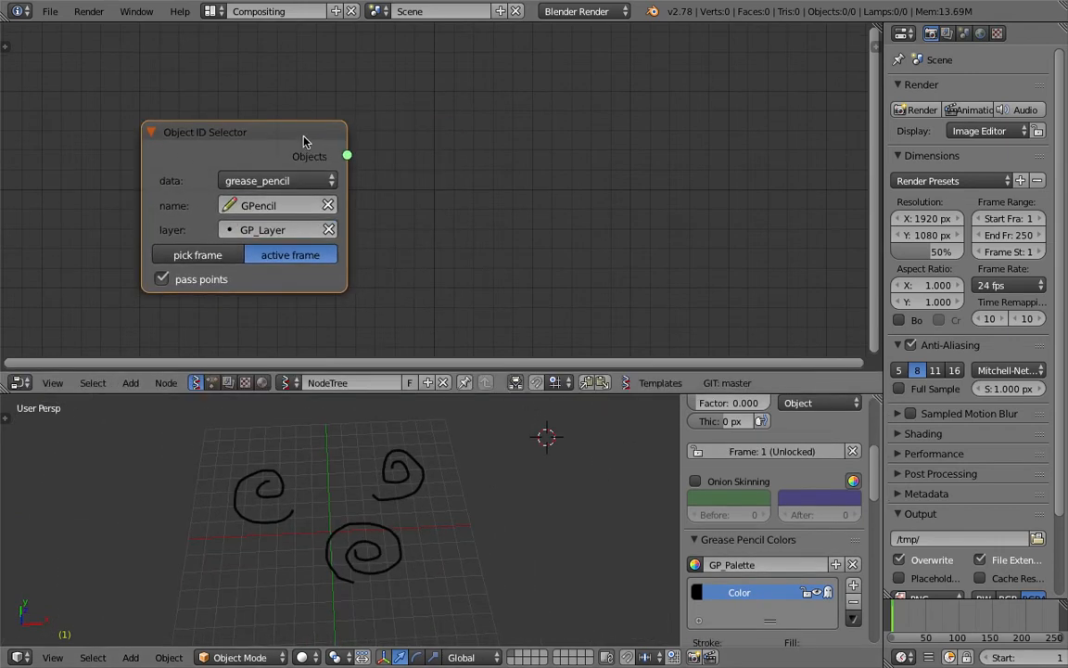
{"action": "key", "text": "shift+a"}
{"action": "left_click", "coordinate": [494, 149]}
{"action": "type", "text": "ste"}
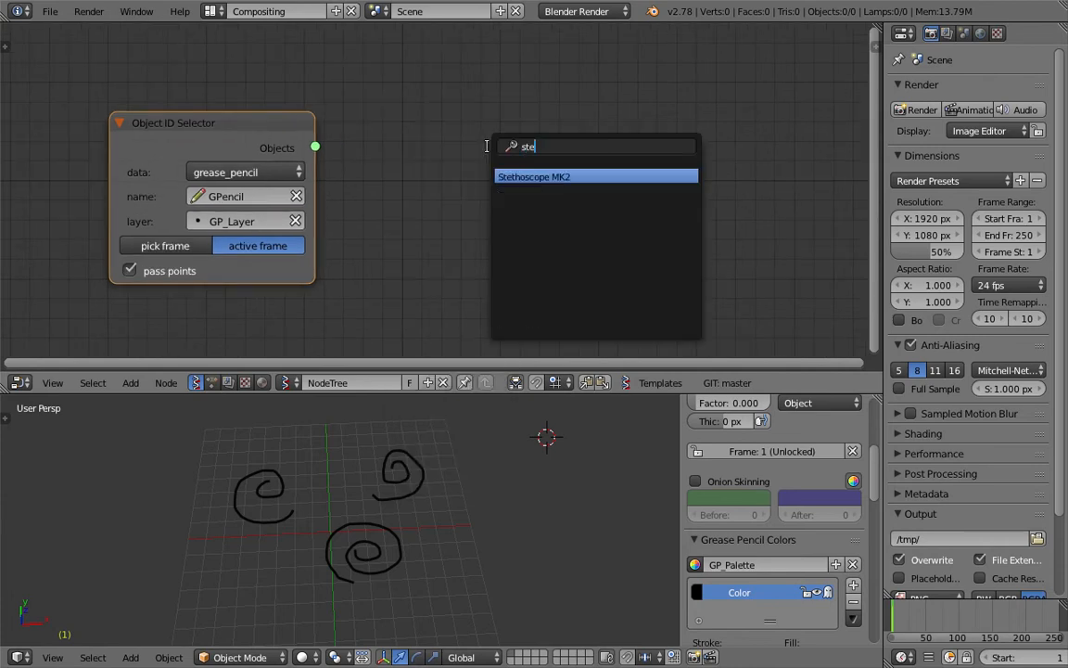
{"action": "key", "text": "Return"}
{"action": "left_click", "coordinate": [353, 88]}
{"action": "left_click_drag", "start_coordinate": [316, 147], "coordinate": [415, 215]}
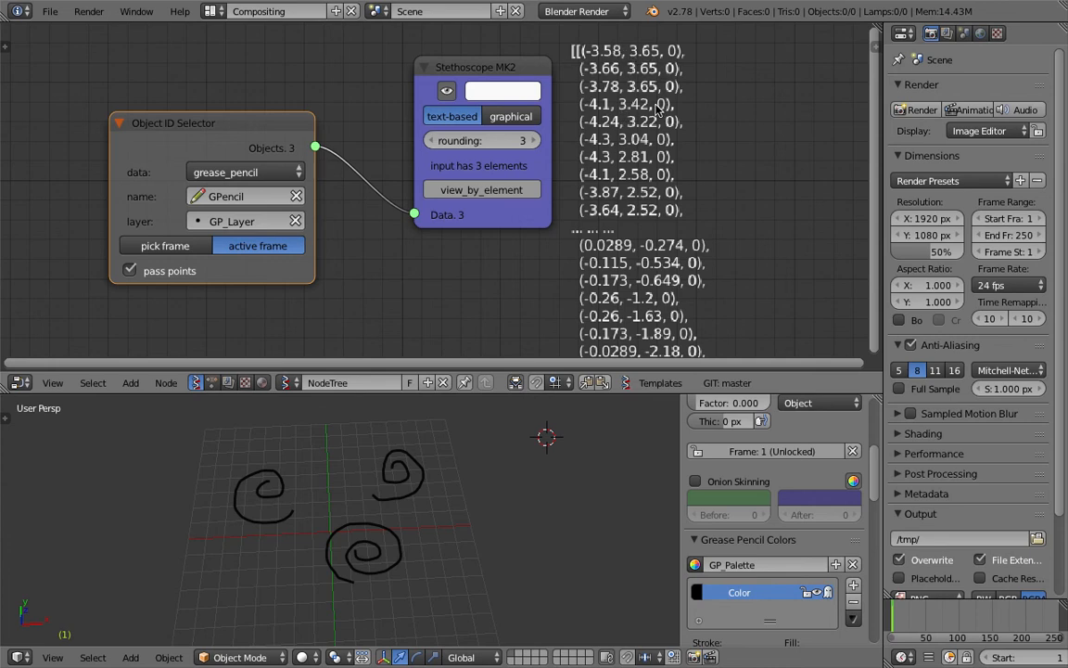
- Toggle pass points off and back on in the Object ID Selector to compare stroke objects with point coordinates
{"action": "middle_click_drag", "start_coordinate": [664, 263], "coordinate": [688, 251]}
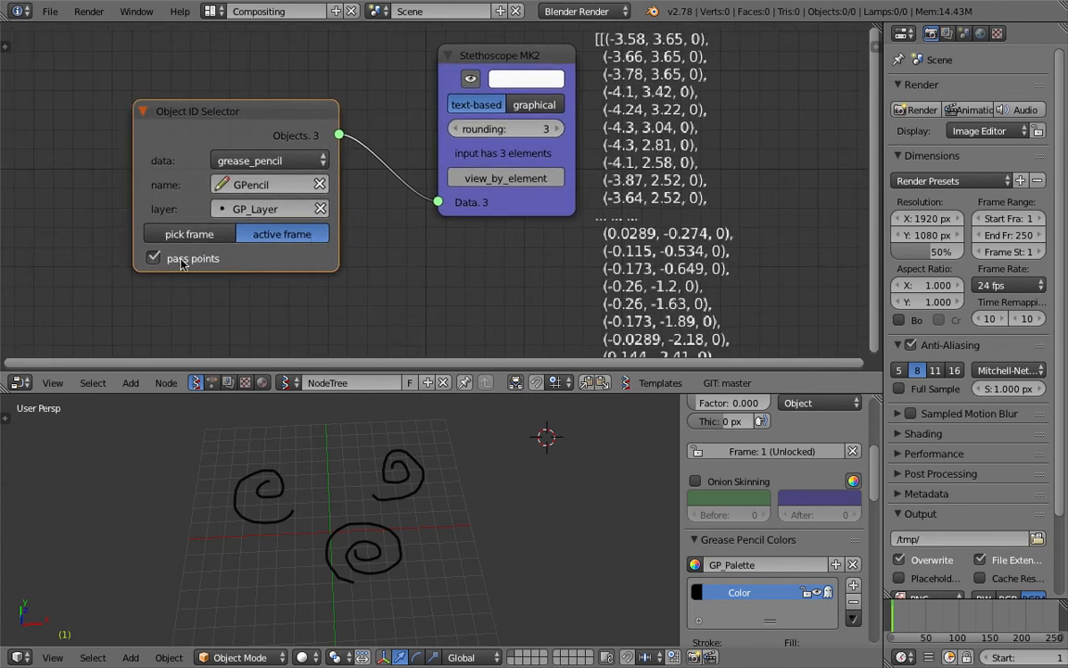
{"action": "left_click", "coordinate": [183, 260]}
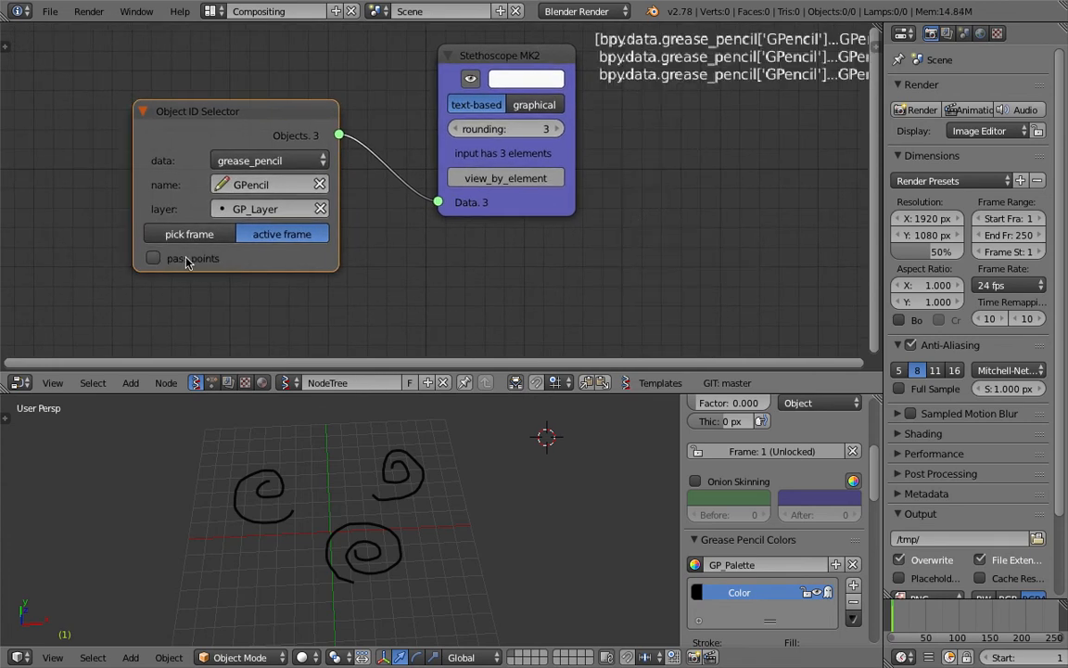
{"action": "scroll", "coordinate": [615, 275], "scroll_direction": "down", "scroll_amount": 2}
{"action": "scroll", "coordinate": [620, 135], "scroll_direction": "up", "scroll_amount": 2}
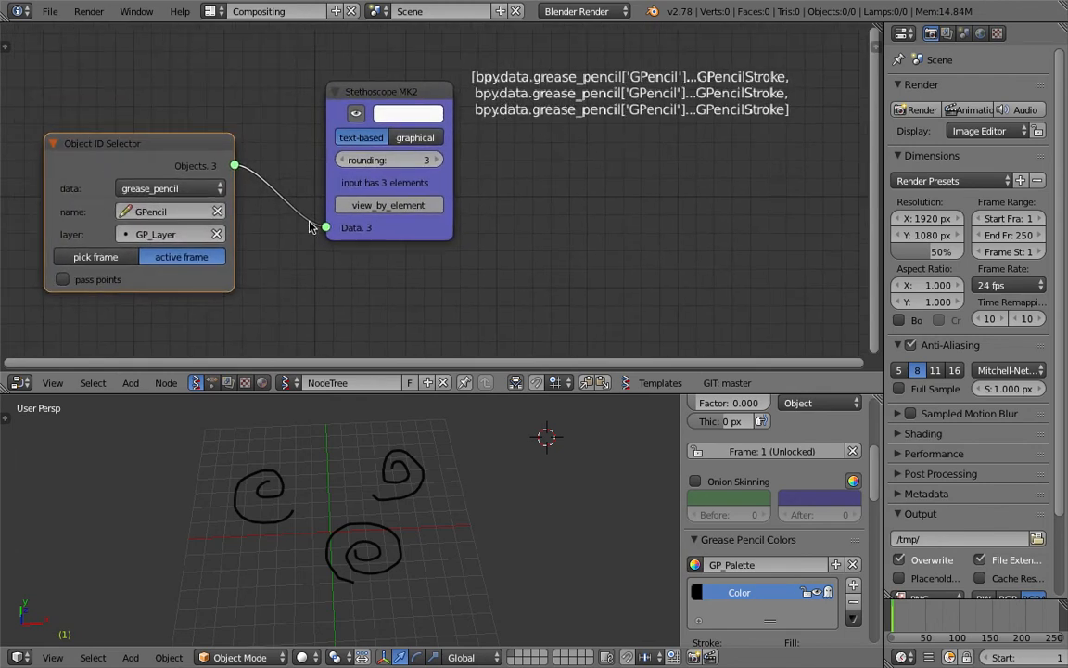
{"action": "left_click", "coordinate": [109, 283]}
{"action": "left_click", "coordinate": [110, 283]}
{"action": "left_click", "coordinate": [110, 283]}
{"action": "scroll", "coordinate": [416, 128], "scroll_direction": "down", "scroll_amount": 1}
- Replace the Stethoscope with a Viewer Draw node and connect the Objects output to its vertices input
{"action": "left_click", "coordinate": [376, 111]}
{"action": "key", "text": "x"}
{"action": "key", "text": "shift+a"}
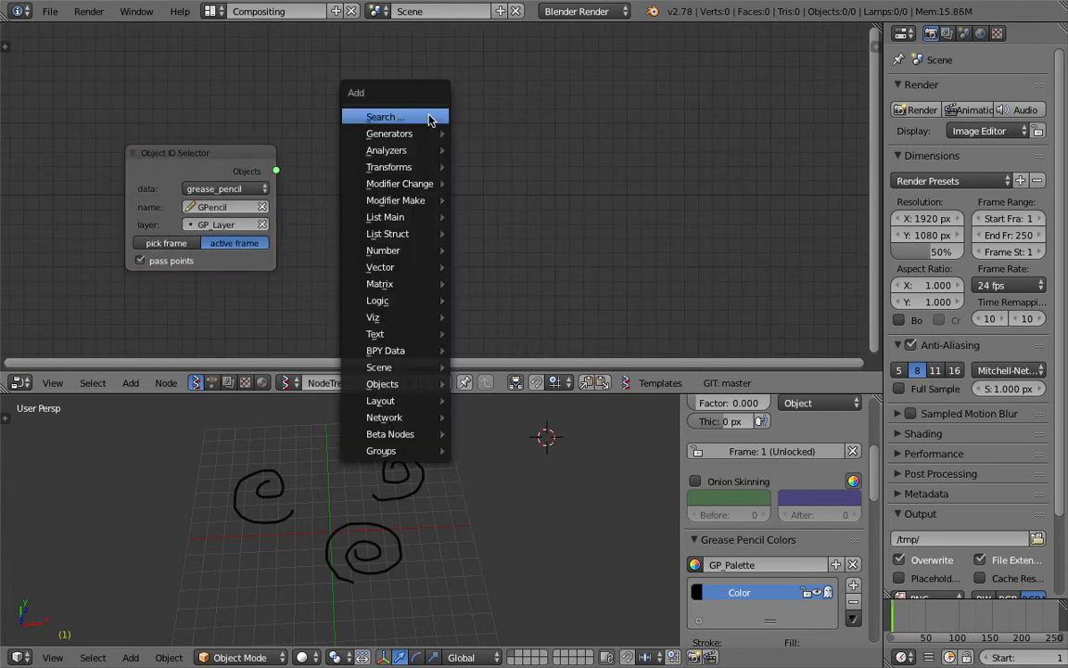
{"action": "left_click", "coordinate": [429, 114]}
{"action": "type", "text": "vi"}
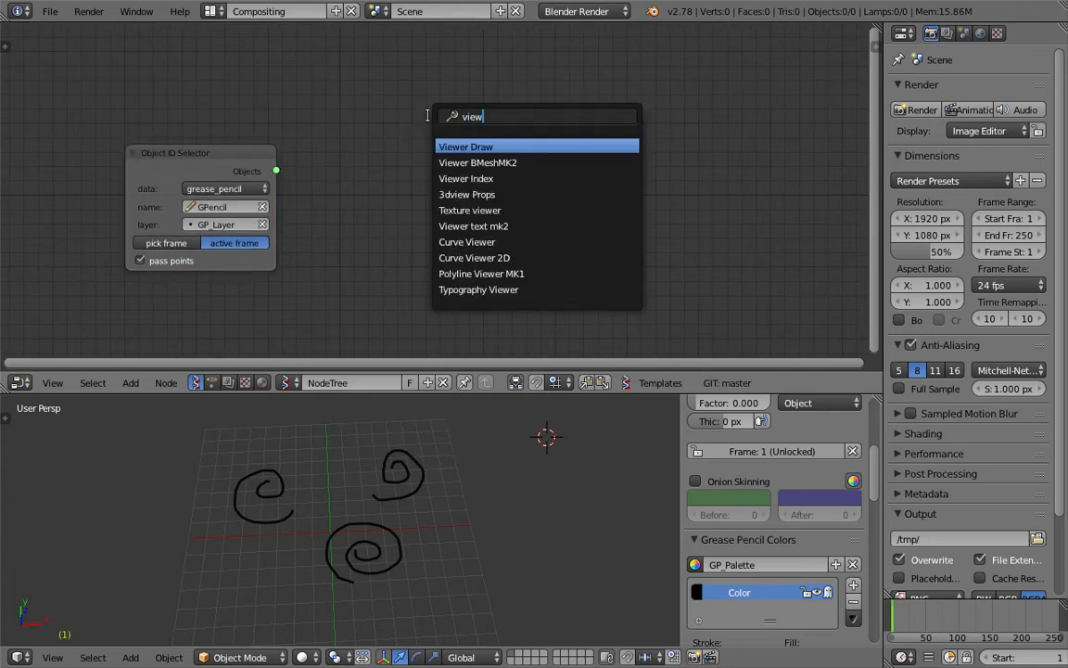
{"action": "type", "text": "ew"}
{"action": "key", "text": "Return"}
{"action": "left_click", "coordinate": [362, 67]}
{"action": "mouse_move", "coordinate": [277, 171]}
{"action": "left_mouse_down"}
{"action": "mouse_move", "coordinate": [355, 184]}
{"action": "mouse_move", "coordinate": [380, 177]}
{"action": "left_mouse_up"}
- Give the 3D view more height to inspect the spiral vertices and move the Viewer Draw node farther from the selector
{"action": "middle_click_drag", "start_coordinate": [436, 510], "coordinate": [519, 435]}
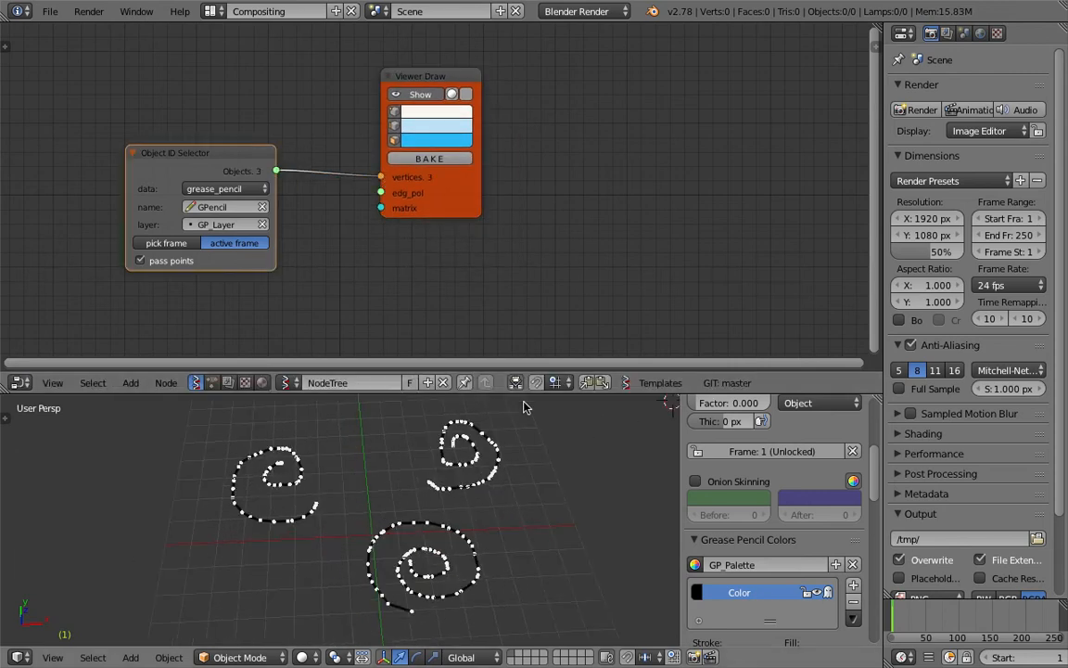
{"action": "left_click_drag", "start_coordinate": [524, 371], "coordinate": [516, 270]}
{"action": "middle_click_drag", "start_coordinate": [413, 358], "coordinate": [274, 405]}
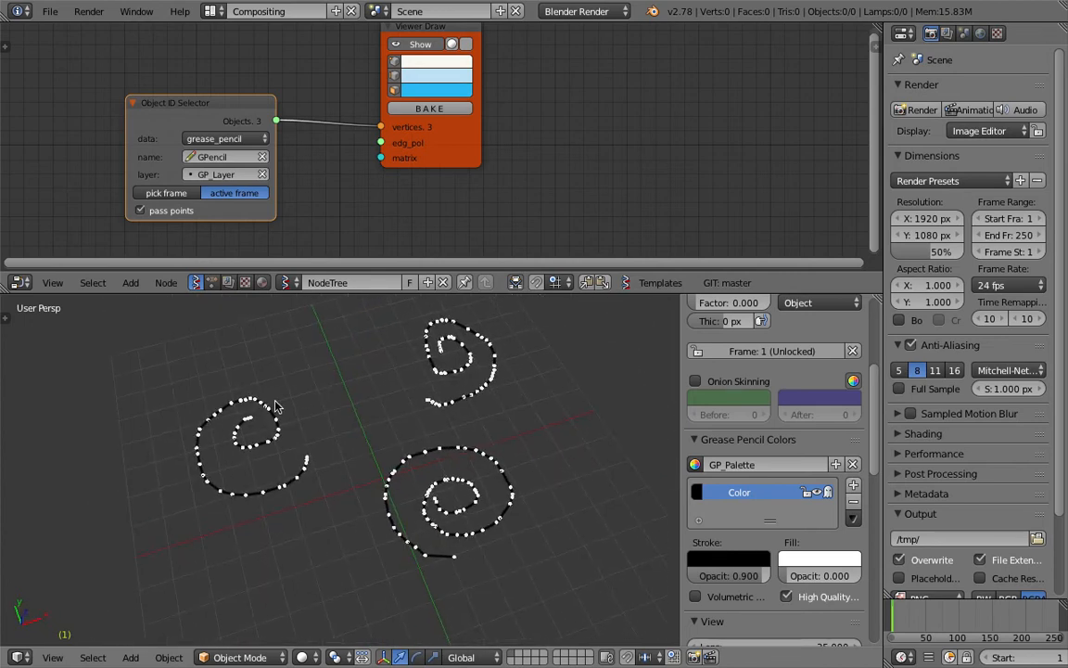
{"action": "scroll", "coordinate": [383, 164], "scroll_direction": "up", "scroll_amount": 5}
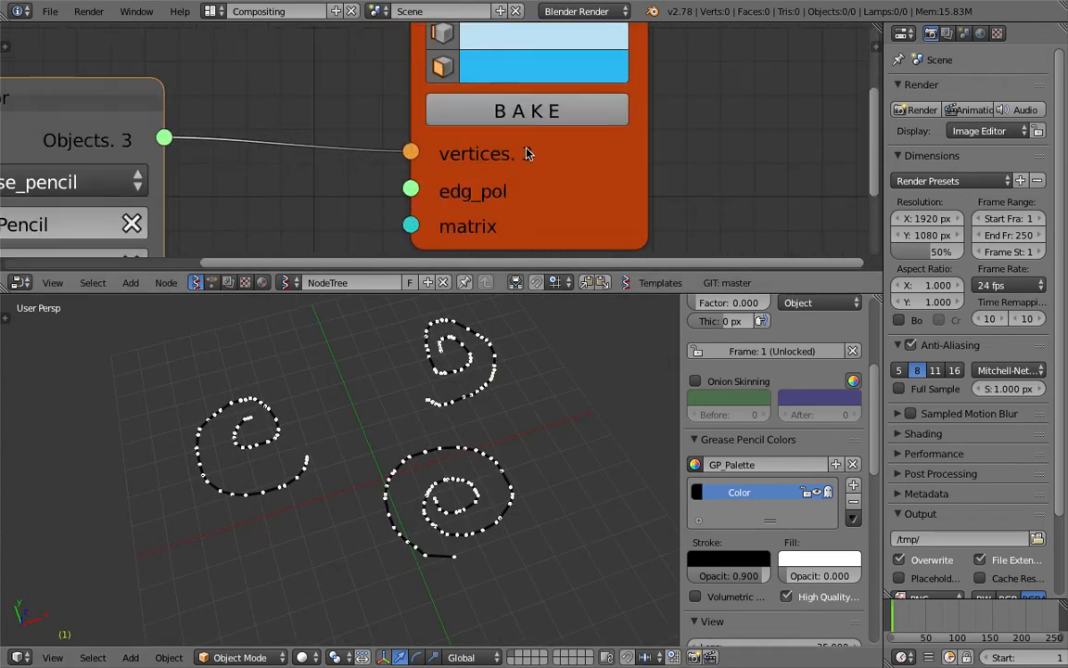
{"action": "scroll", "coordinate": [517, 167], "scroll_direction": "down", "scroll_amount": 4}
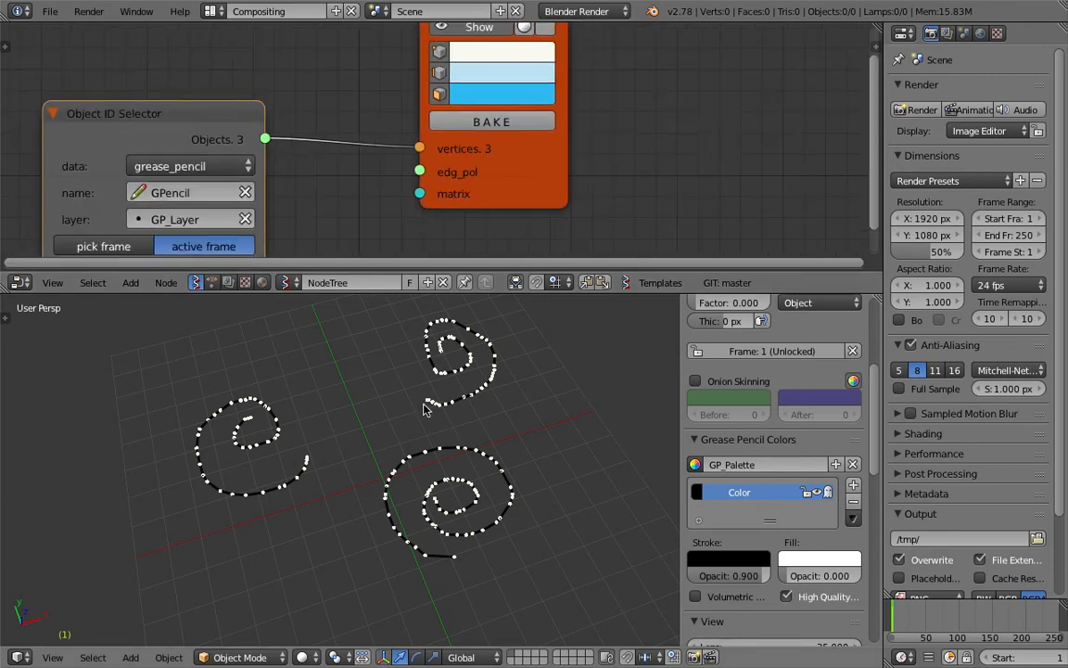
{"action": "left_click_drag", "start_coordinate": [554, 163], "coordinate": [563, 190]}
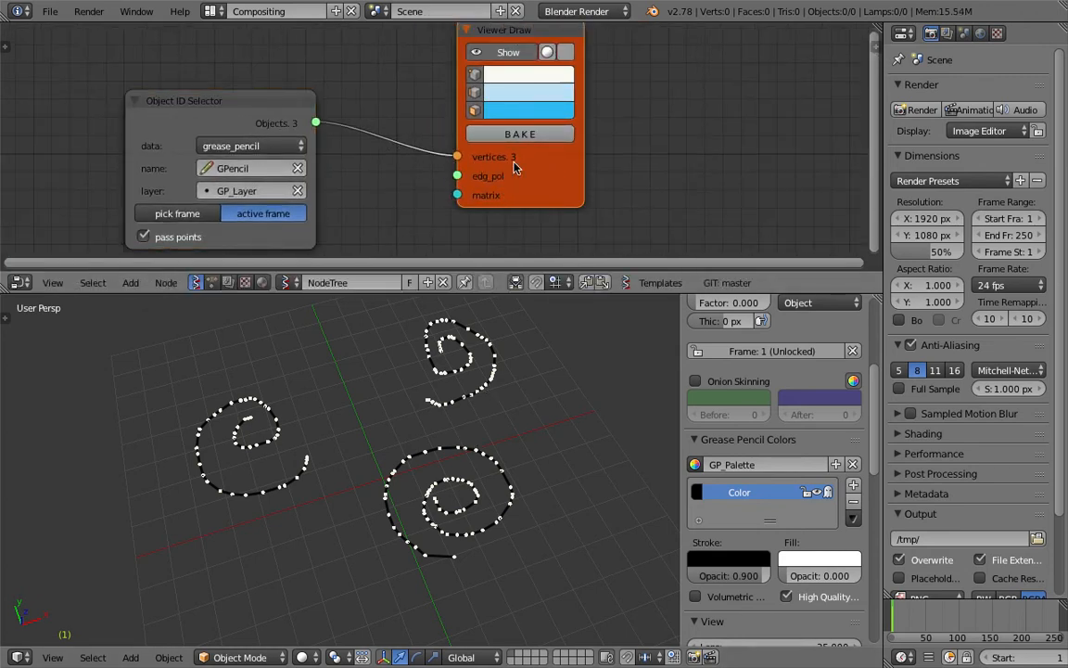
{"action": "left_click_drag", "start_coordinate": [541, 178], "coordinate": [610, 180]}
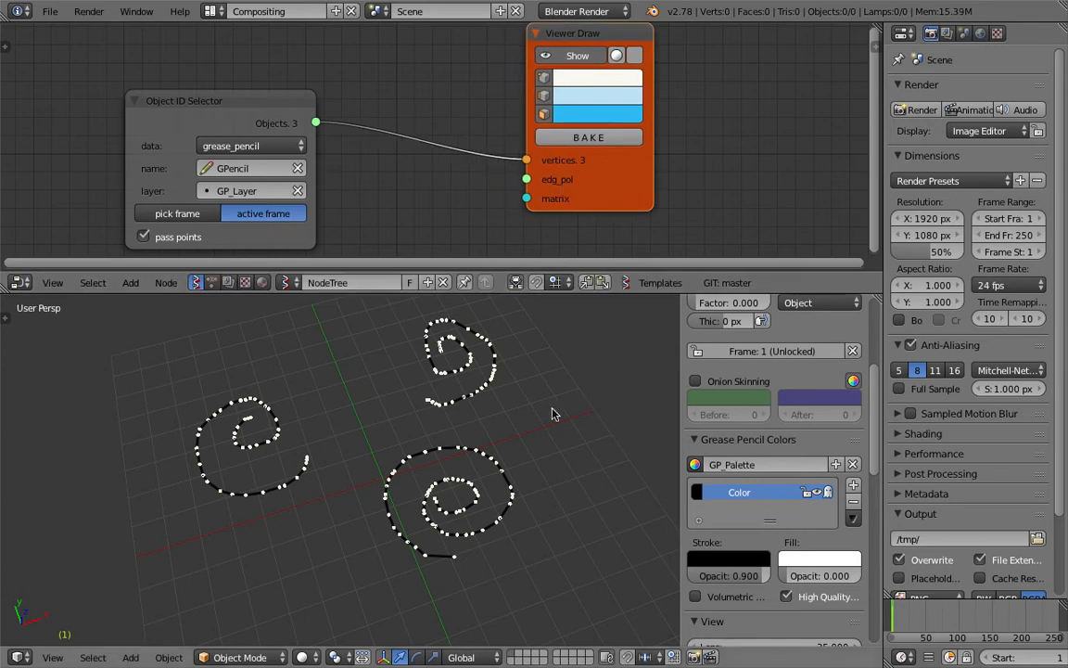
- Bake the spirals' vertices into mesh objects and move them beside the original strokes
{"action": "left_click", "coordinate": [592, 137]}
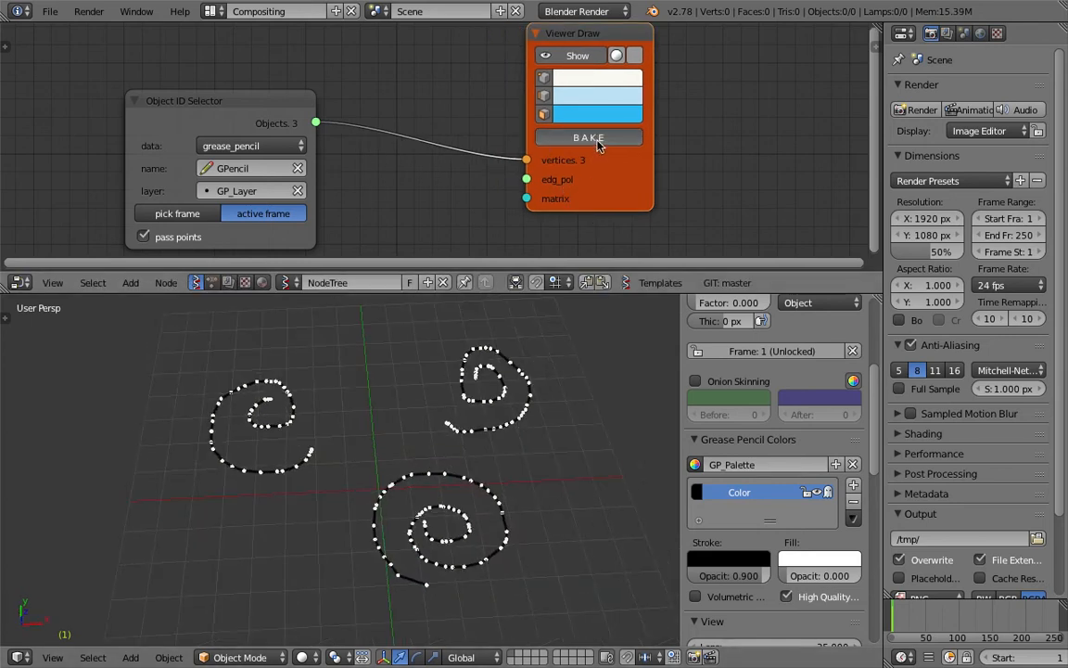
{"action": "scroll", "coordinate": [411, 446], "scroll_direction": "down", "scroll_amount": 3}
{"action": "middle_click_drag", "start_coordinate": [393, 456], "coordinate": [300, 459], "text": "shift"}
{"action": "key", "text": "g"}
{"action": "left_click", "coordinate": [552, 423]}
{"action": "right_click", "coordinate": [577, 399]}
{"action": "right_click", "coordinate": [557, 478]}
{"action": "key", "text": "g"}
{"action": "left_click", "coordinate": [499, 450]}
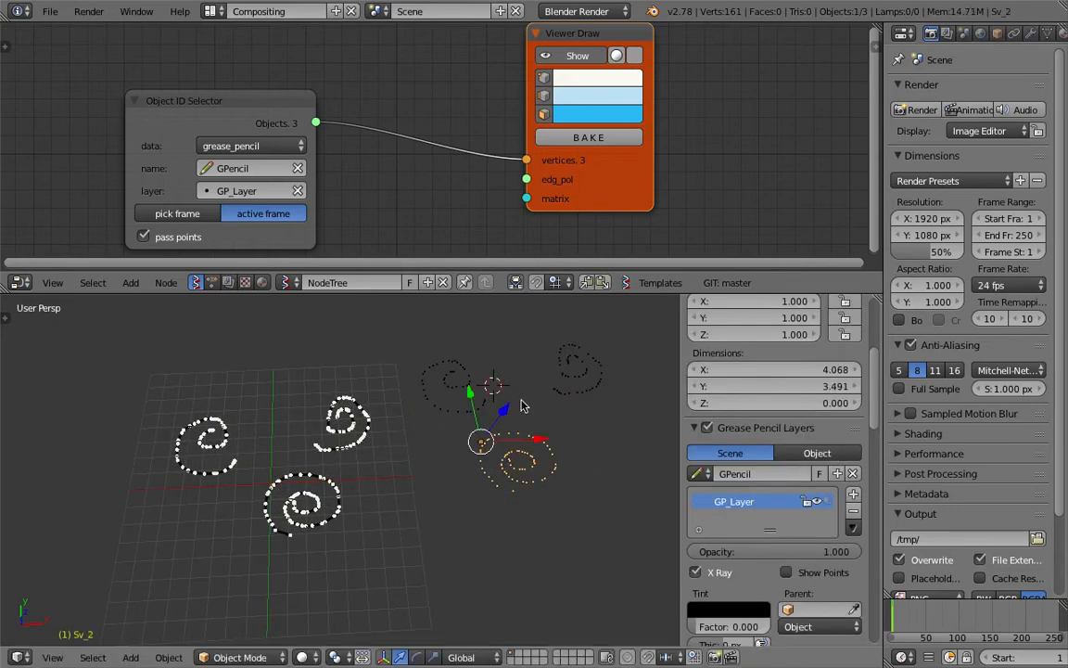
- Delete the baked vertex-only spiral meshes
{"action": "key", "text": "x"}
{"action": "left_click", "coordinate": [468, 390]}
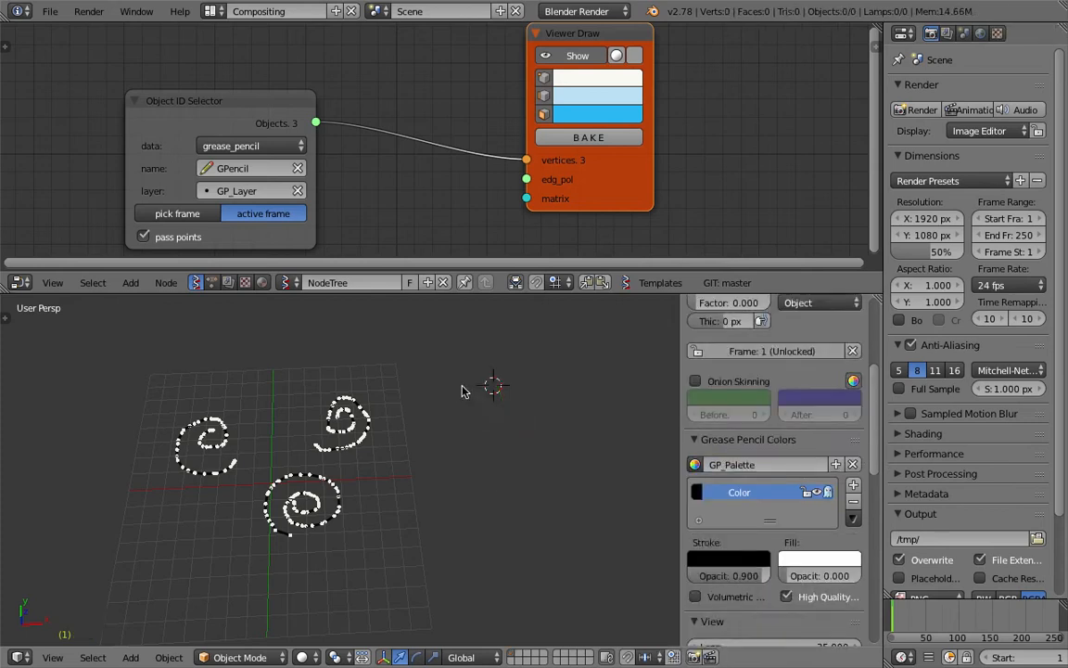
{"action": "middle_click_drag", "start_coordinate": [461, 386], "coordinate": [498, 389], "text": "shift"}
- Insert a UV Connection node between the Object ID Selector and Viewer Draw, linking its vertices and data outputs to vertices and edg_pol
{"action": "left_click_drag", "start_coordinate": [600, 167], "coordinate": [684, 167]}
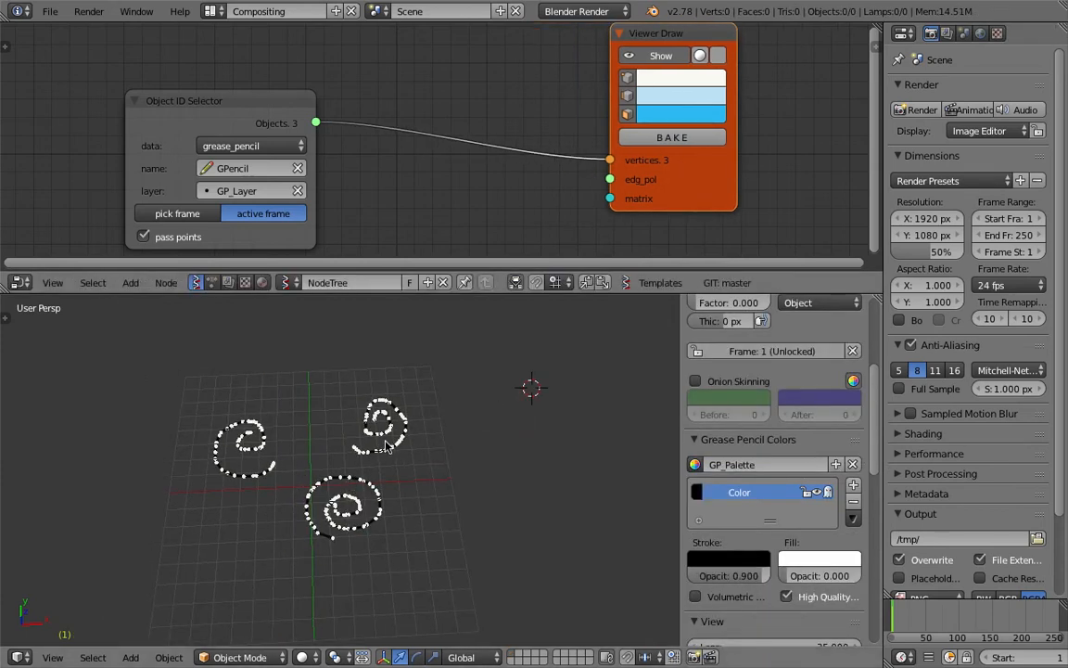
{"action": "key", "text": "shift+a"}
{"action": "left_click", "coordinate": [418, 183]}
{"action": "type", "text": "uv"}
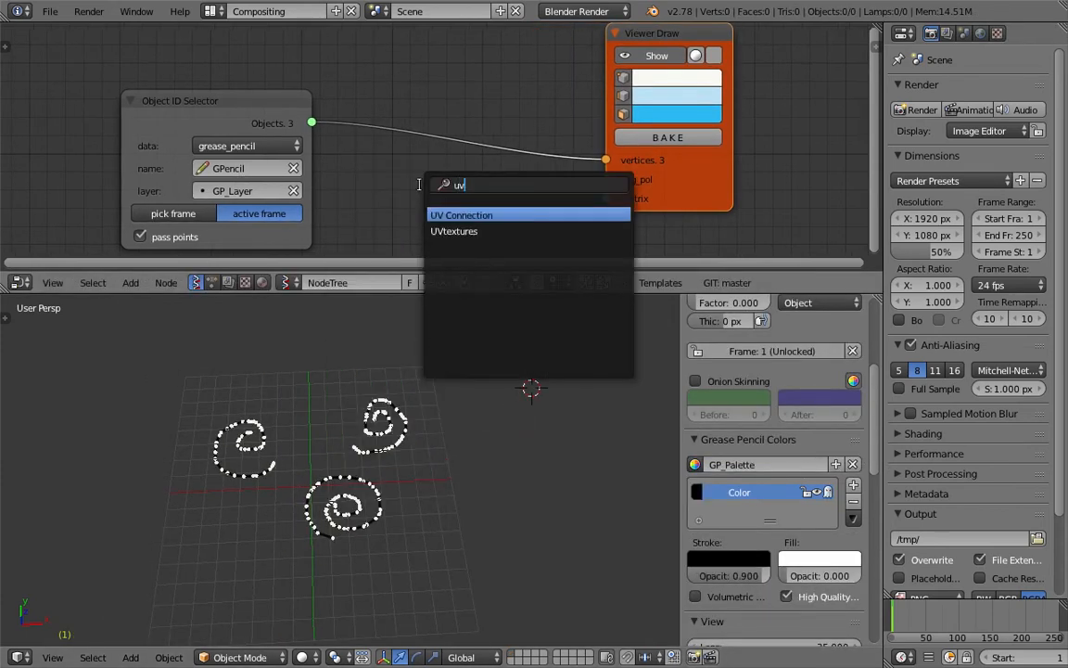
{"action": "key", "text": "Return"}
{"action": "left_click", "coordinate": [402, 78]}
{"action": "middle_click_drag", "start_coordinate": [523, 130], "coordinate": [521, 119]}
{"action": "mouse_move", "coordinate": [525, 118]}
{"action": "left_mouse_down"}
{"action": "mouse_move", "coordinate": [545, 154]}
{"action": "mouse_move", "coordinate": [603, 167]}
{"action": "left_mouse_up"}
{"action": "middle_click_drag", "start_coordinate": [512, 173], "coordinate": [509, 151]}
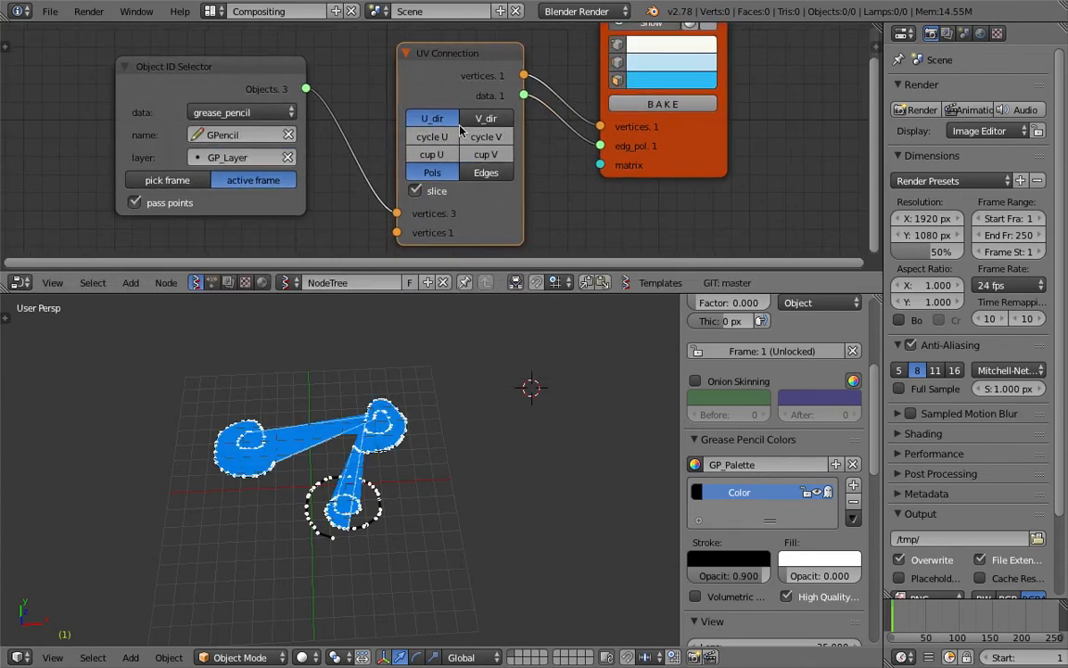
- Switch the UV Connection output to Edges and inspect the connected spirals in the 3D view
{"action": "left_click", "coordinate": [484, 174]}
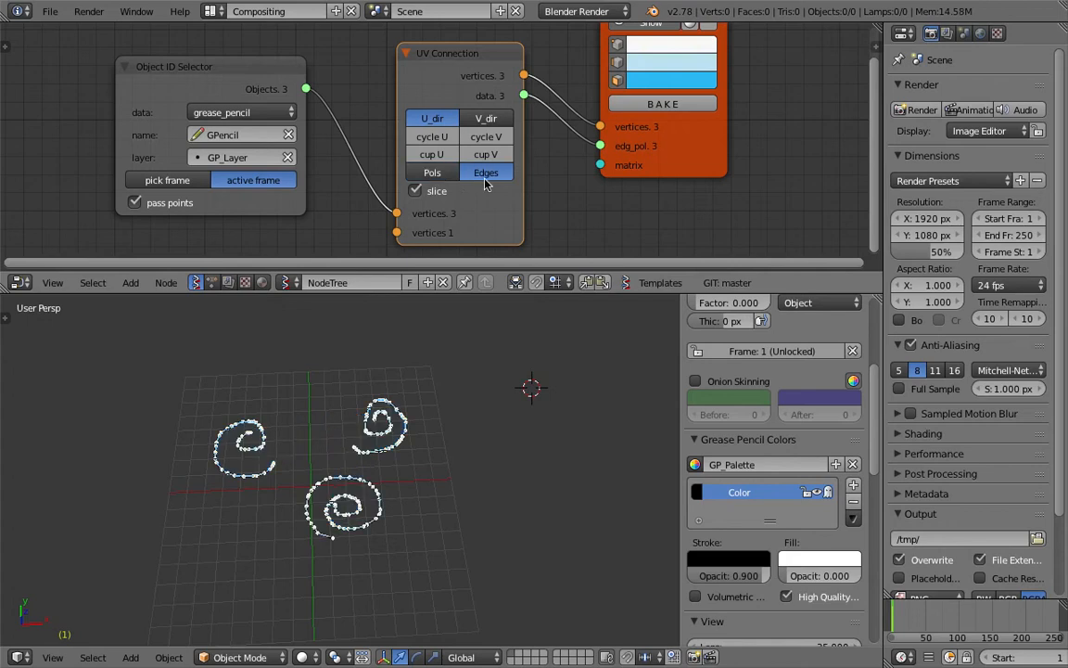
{"action": "scroll", "coordinate": [394, 496], "scroll_direction": "up", "scroll_amount": 4}
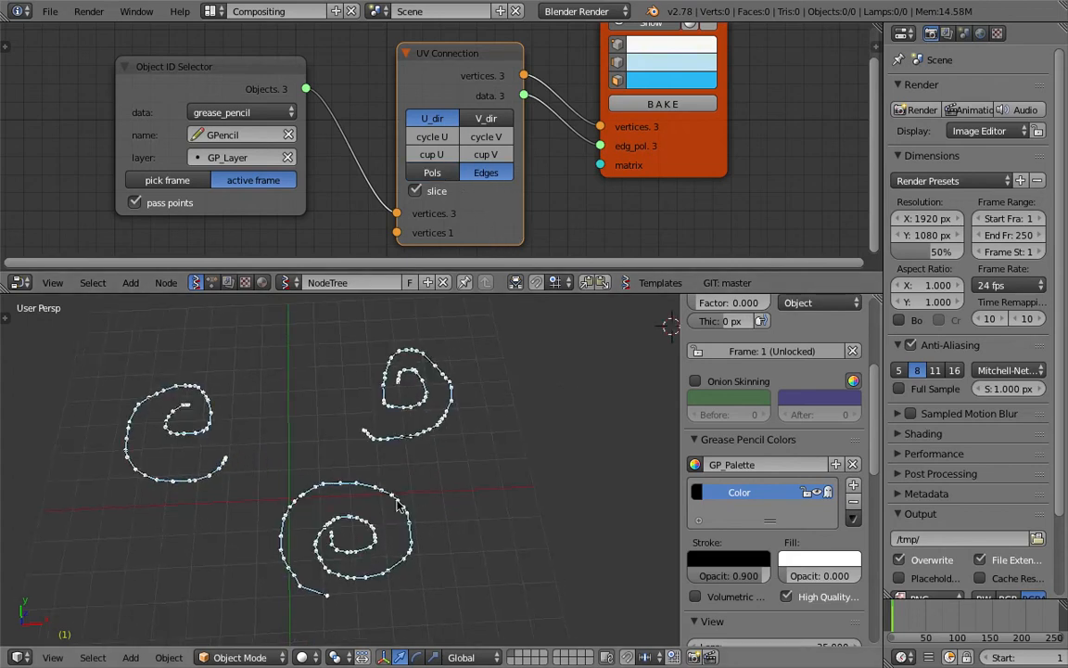
{"action": "middle_click_drag", "start_coordinate": [394, 502], "coordinate": [369, 501]}
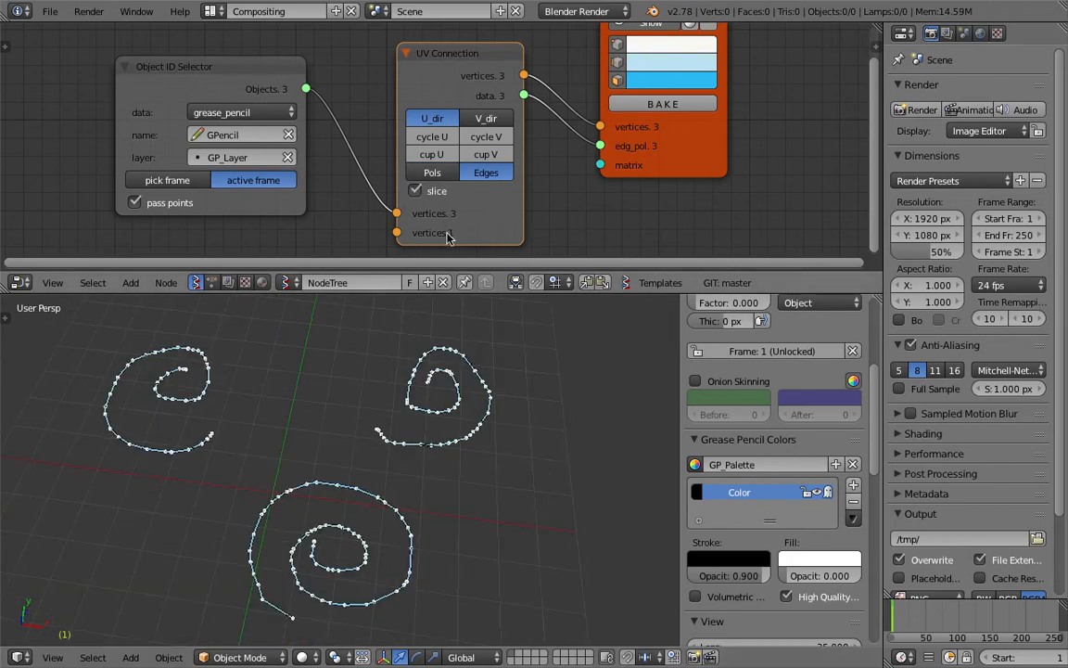
{"action": "scroll", "coordinate": [480, 393], "scroll_direction": "down", "scroll_amount": 2}
{"action": "middle_click_drag", "start_coordinate": [479, 393], "coordinate": [472, 393]}
- Bake the edge-connected spirals into mesh objects and move them beside the original strokes
{"action": "left_click_drag", "start_coordinate": [694, 154], "coordinate": [696, 169]}
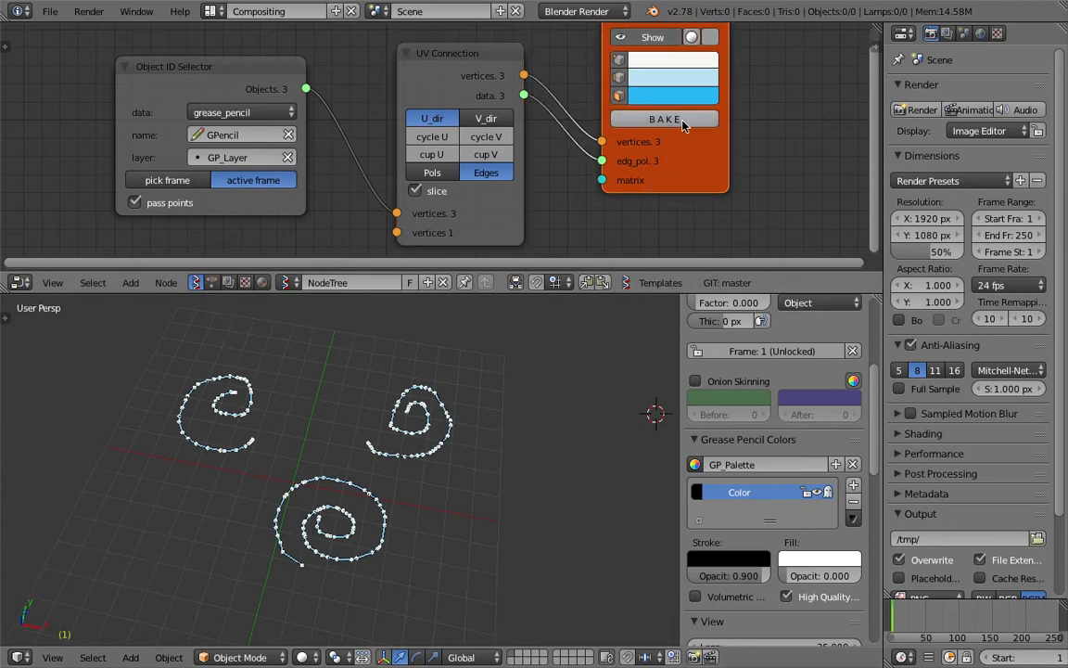
{"action": "left_click", "coordinate": [683, 121]}
{"action": "scroll", "coordinate": [427, 455], "scroll_direction": "down", "scroll_amount": 2}
{"action": "middle_click_drag", "start_coordinate": [427, 454], "coordinate": [436, 445]}
{"action": "key", "text": "g"}
{"action": "left_click", "coordinate": [563, 446]}
- Reposition the baked spirals individually beside the grid and return to Object Mode
{"action": "right_click_drag", "start_coordinate": [534, 424], "coordinate": [573, 404]}
{"action": "left_click", "coordinate": [573, 404]}
{"action": "right_click_drag", "start_coordinate": [517, 464], "coordinate": [591, 484]}
{"action": "left_click", "coordinate": [590, 483]}
{"action": "right_click_drag", "start_coordinate": [422, 442], "coordinate": [486, 424]}
{"action": "left_click", "coordinate": [486, 424]}
{"action": "key", "text": "d+Tab"}
{"action": "key", "text": "Tab"}
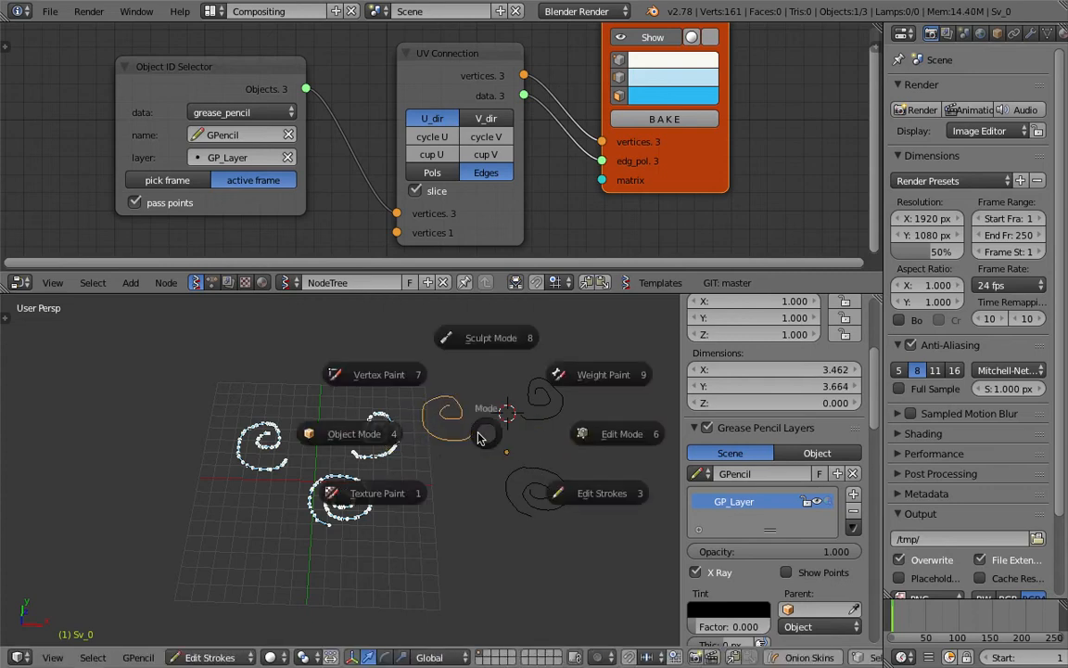
{"action": "left_click", "coordinate": [479, 438]}
- Add a Skin modifier to the baked spiral nearest the original strokes and inspect the result
{"action": "right_click", "coordinate": [566, 408]}
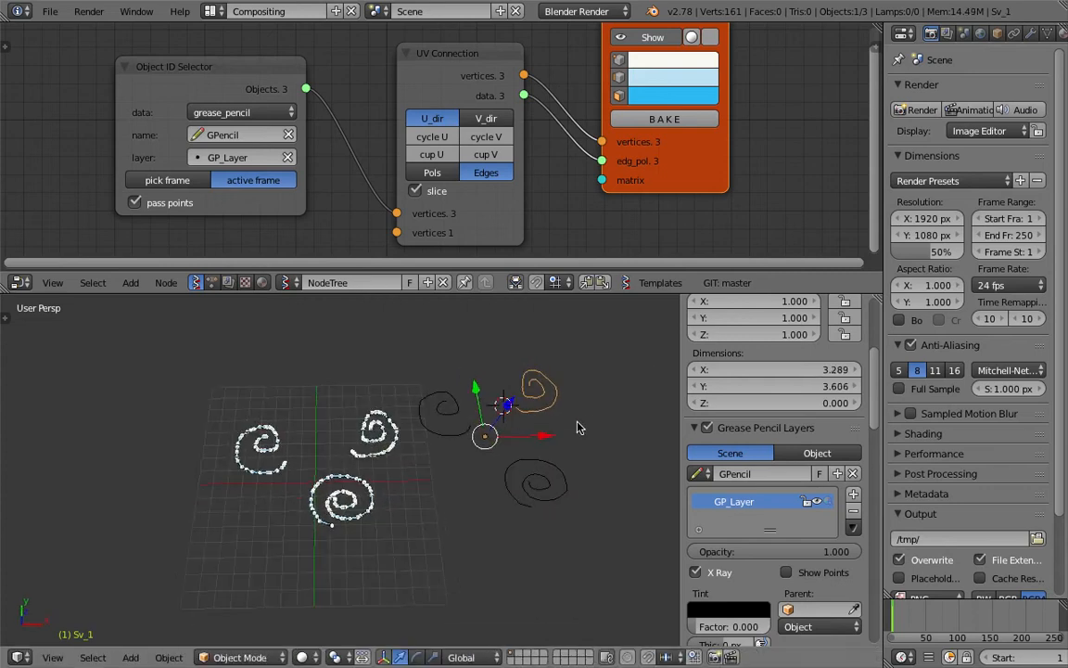
{"action": "middle_click_drag", "start_coordinate": [535, 435], "coordinate": [541, 435]}
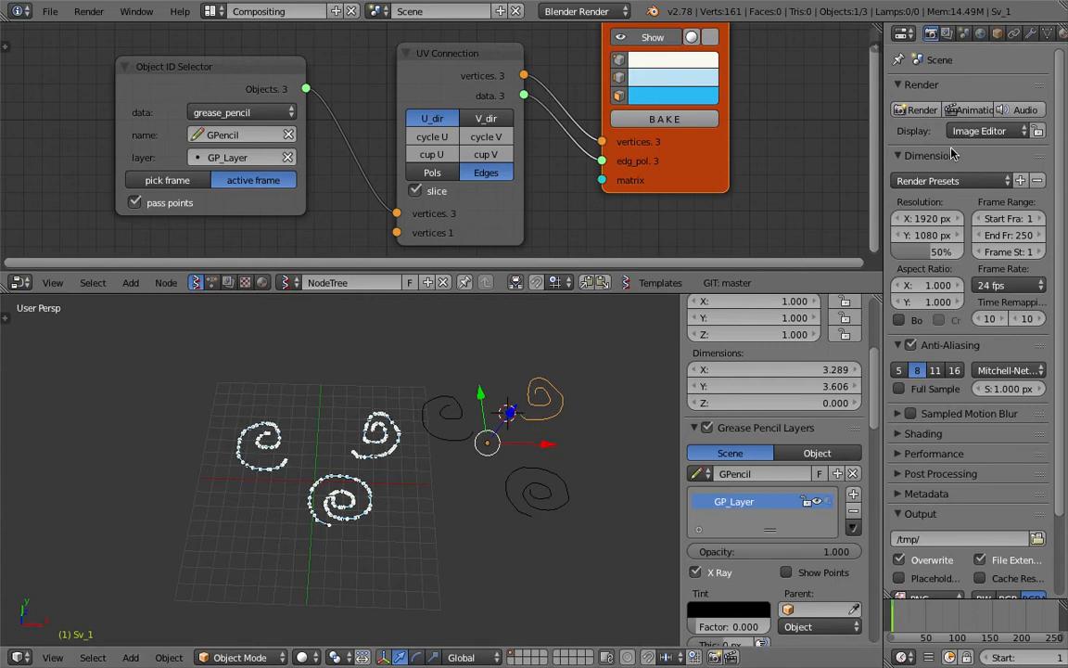
{"action": "right_click", "coordinate": [457, 441]}
{"action": "left_click", "coordinate": [1033, 34]}
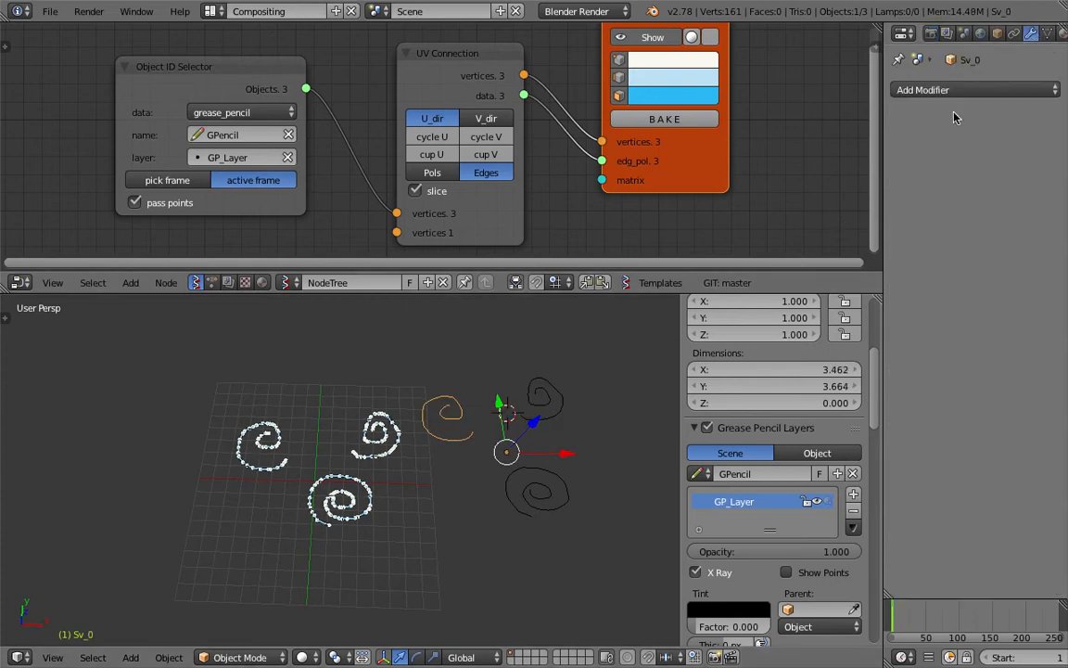
{"action": "left_click", "coordinate": [928, 90]}
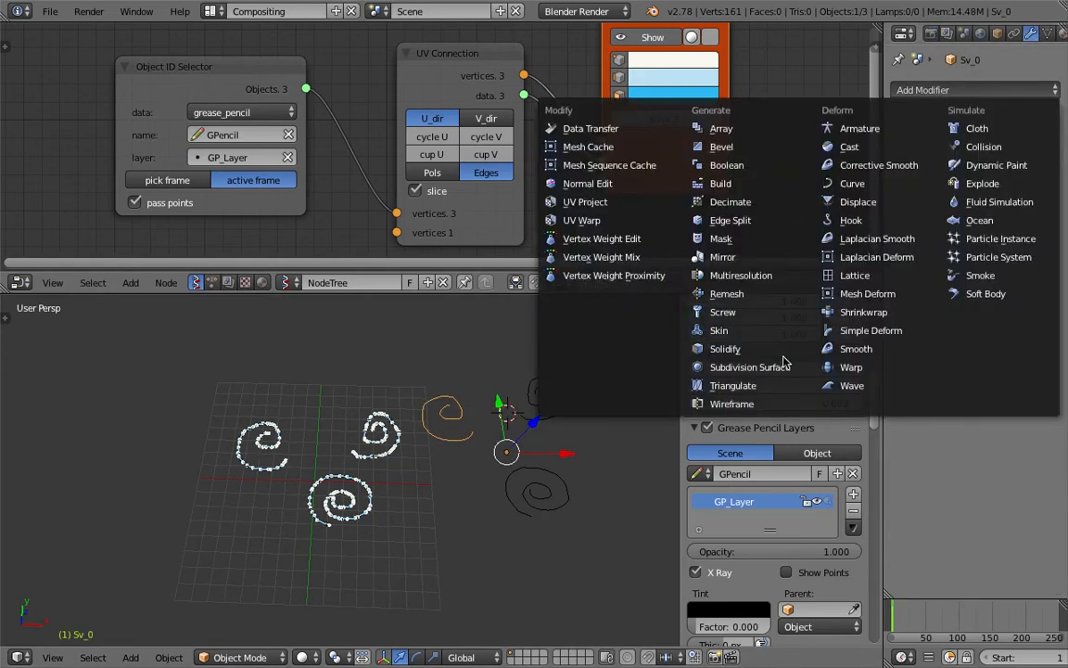
{"action": "left_click", "coordinate": [733, 330]}
{"action": "scroll", "coordinate": [490, 454], "scroll_direction": "up", "scroll_amount": 3}
{"action": "mouse_move", "coordinate": [490, 455]}
{"action": "middle_mouse_down"}
{"action": "mouse_move", "coordinate": [393, 448]}
{"action": "mouse_move", "coordinate": [465, 430]}
{"action": "middle_mouse_up"}
{"action": "scroll", "coordinate": [392, 455], "scroll_direction": "down", "scroll_amount": 5}
{"action": "scroll", "coordinate": [464, 429], "scroll_direction": "up", "scroll_amount": 2}
- Delete all baked spiral objects from the scene
{"action": "key", "text": "a"}
{"action": "key", "text": "a"}
{"action": "key", "text": "x"}
{"action": "left_click", "coordinate": [417, 388]}
{"action": "middle_click_drag", "start_coordinate": [323, 475], "coordinate": [359, 496]}
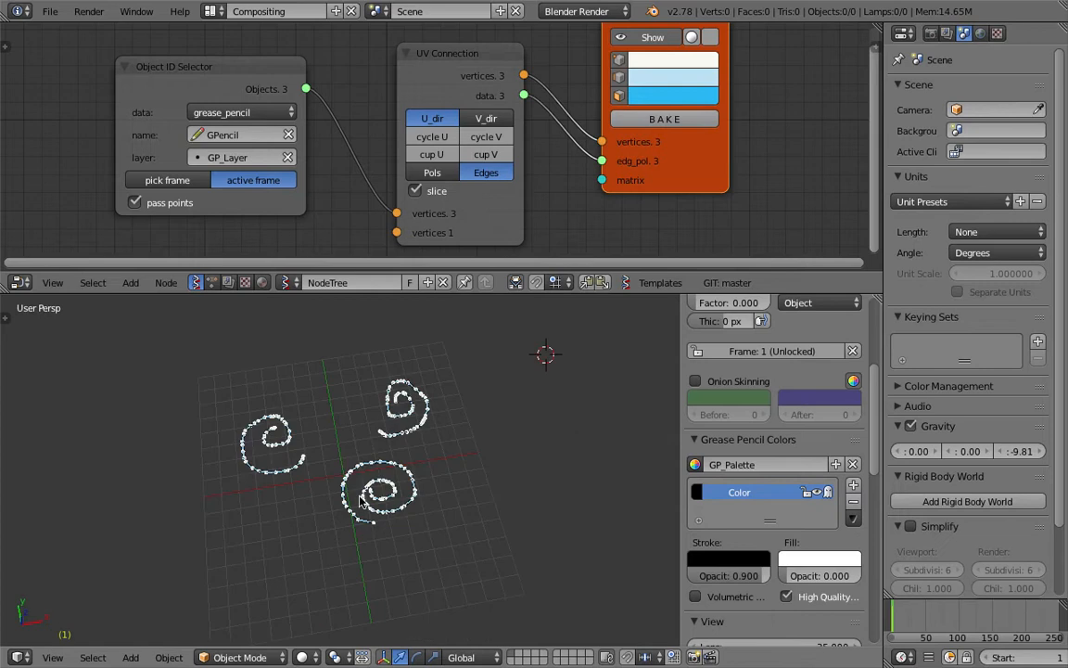
- Enlarge the node editor, delete the UV Connection node and move Viewer Draw farther from the Object ID Selector
{"action": "left_click", "coordinate": [442, 65]}
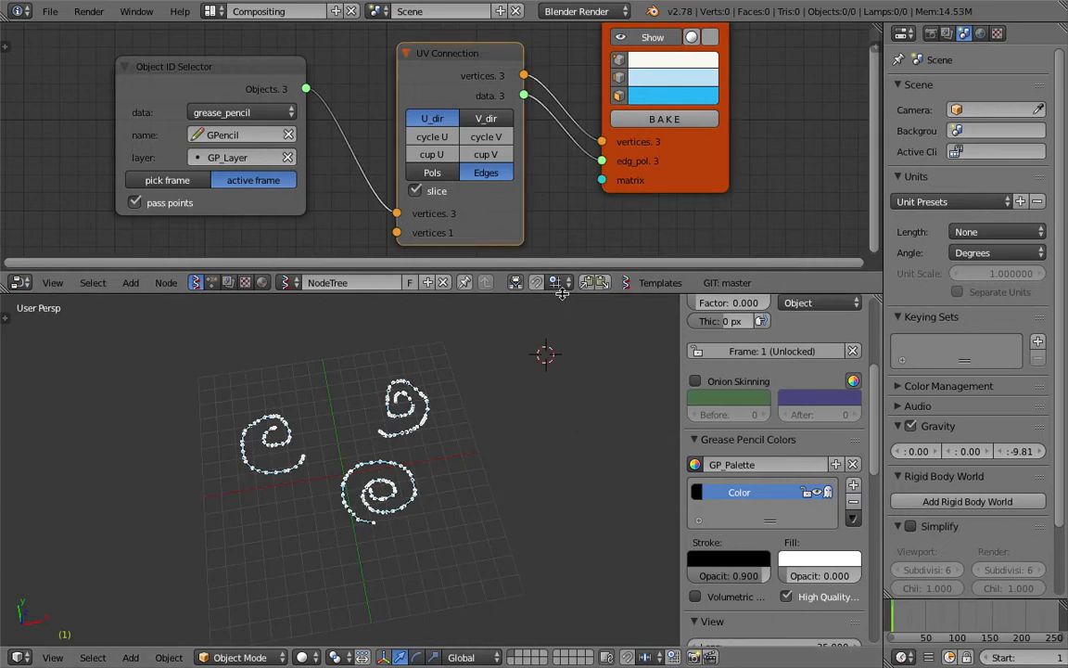
{"action": "left_click_drag", "start_coordinate": [560, 294], "coordinate": [563, 414]}
{"action": "key", "text": "x"}
{"action": "left_click_drag", "start_coordinate": [665, 215], "coordinate": [711, 212]}
- Add a Skin Mesher mk1b node between the Object ID Selector and Viewer Draw and try linking Objects to its vertices
{"action": "key", "text": "shift+a"}
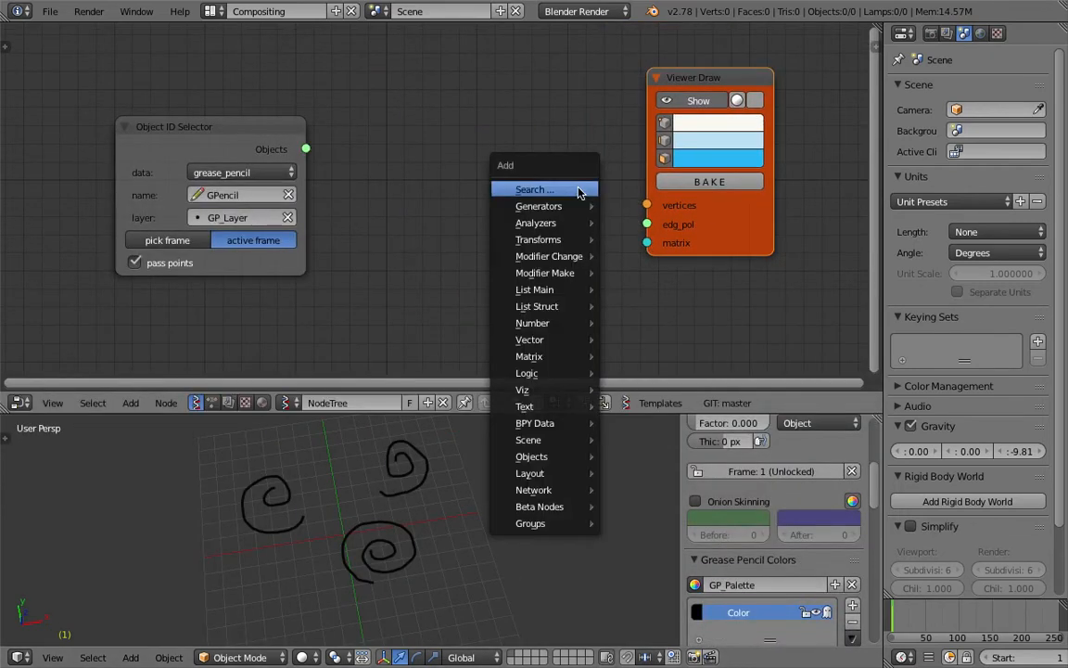
{"action": "left_click", "coordinate": [576, 187]}
{"action": "type", "text": "skin"}
{"action": "key", "text": "Down"}
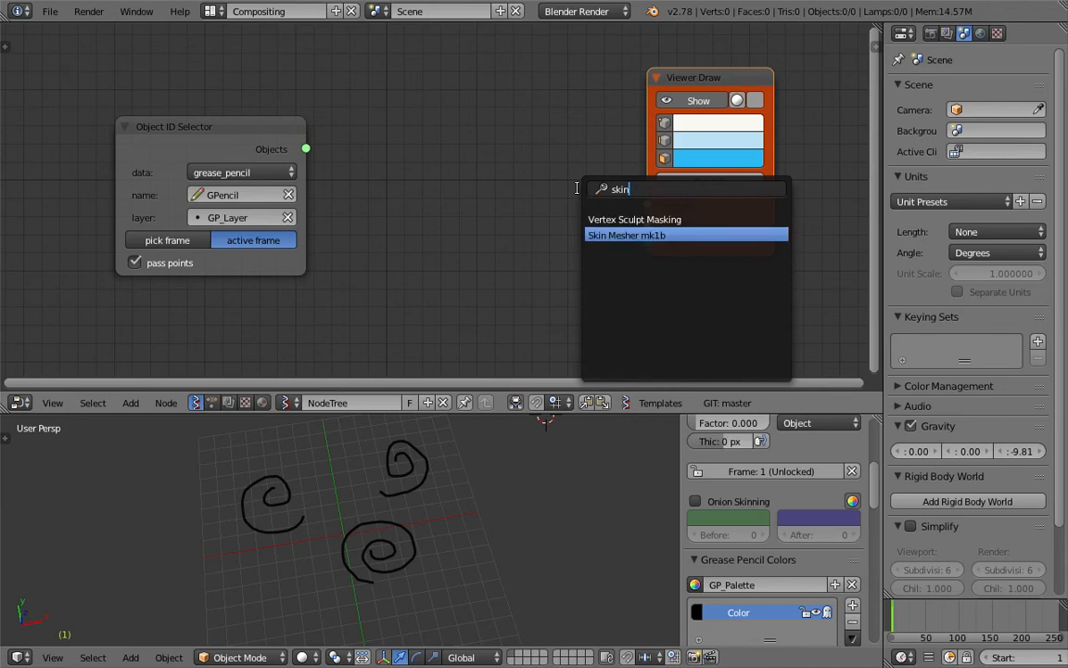
{"action": "key", "text": "Return"}
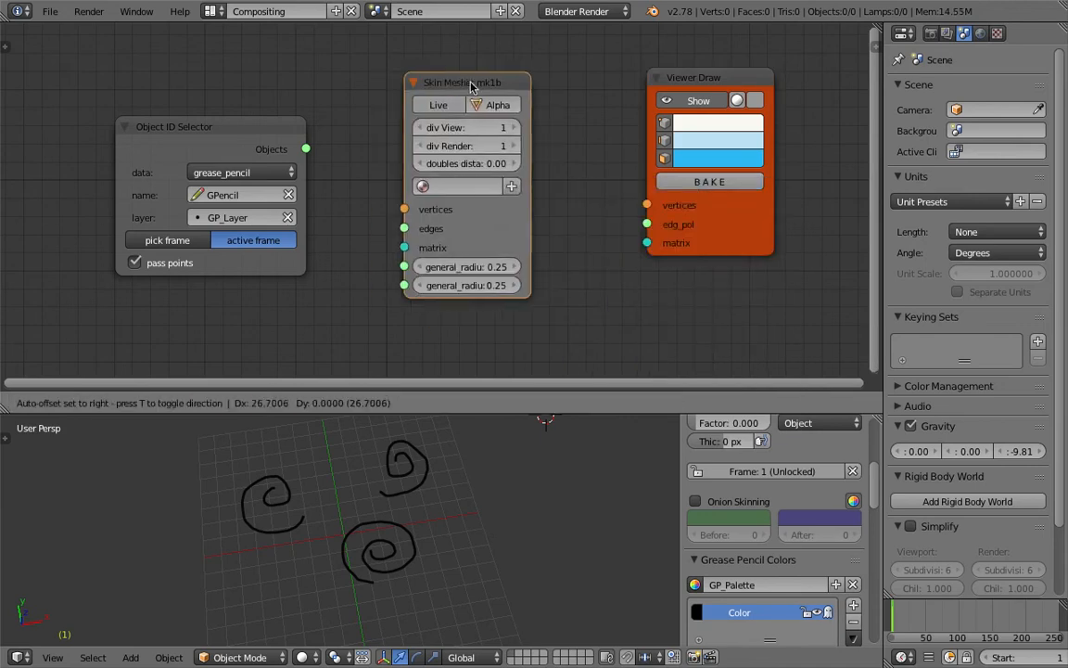
{"action": "left_click", "coordinate": [457, 78]}
{"action": "left_click_drag", "start_coordinate": [306, 148], "coordinate": [320, 153]}
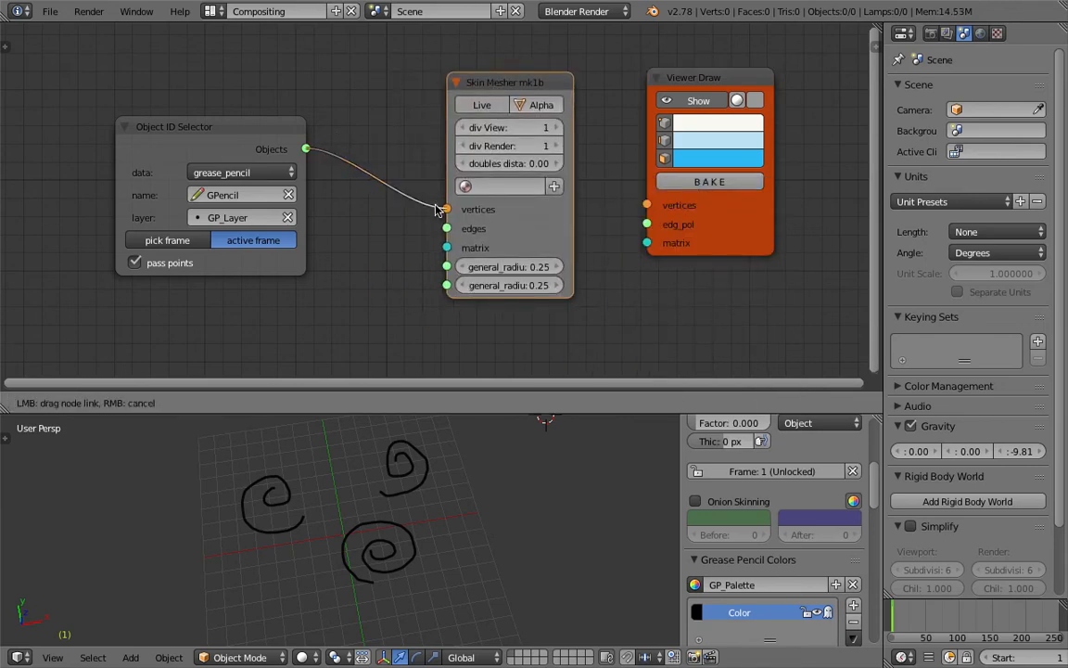
{"action": "left_click_drag", "start_coordinate": [391, 199], "coordinate": [381, 190]}
- Insert a UV Connection node between the Object ID Selector and Skin Mesher, linking Objects to its first vertices input
{"action": "left_click_drag", "start_coordinate": [281, 141], "coordinate": [202, 138]}
{"action": "left_click_drag", "start_coordinate": [456, 194], "coordinate": [529, 196]}
{"action": "key", "text": "shift+a"}
{"action": "left_click", "coordinate": [368, 150]}
{"action": "type", "text": "uv"}
{"action": "key", "text": "Return"}
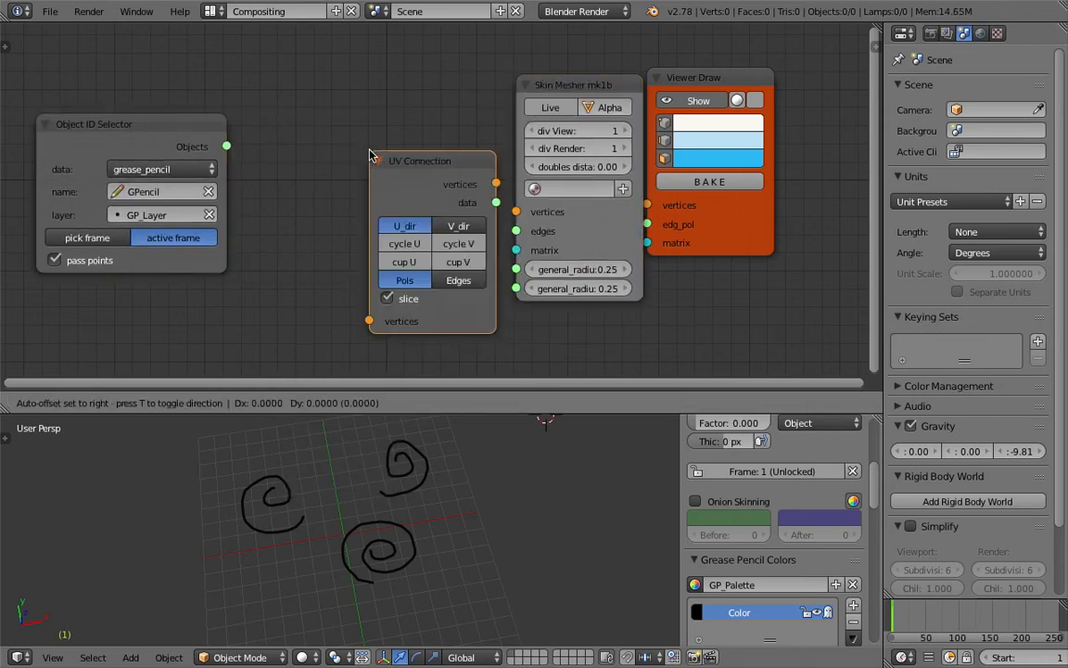
{"action": "left_click", "coordinate": [301, 106]}
{"action": "left_click_drag", "start_coordinate": [229, 148], "coordinate": [310, 269]}
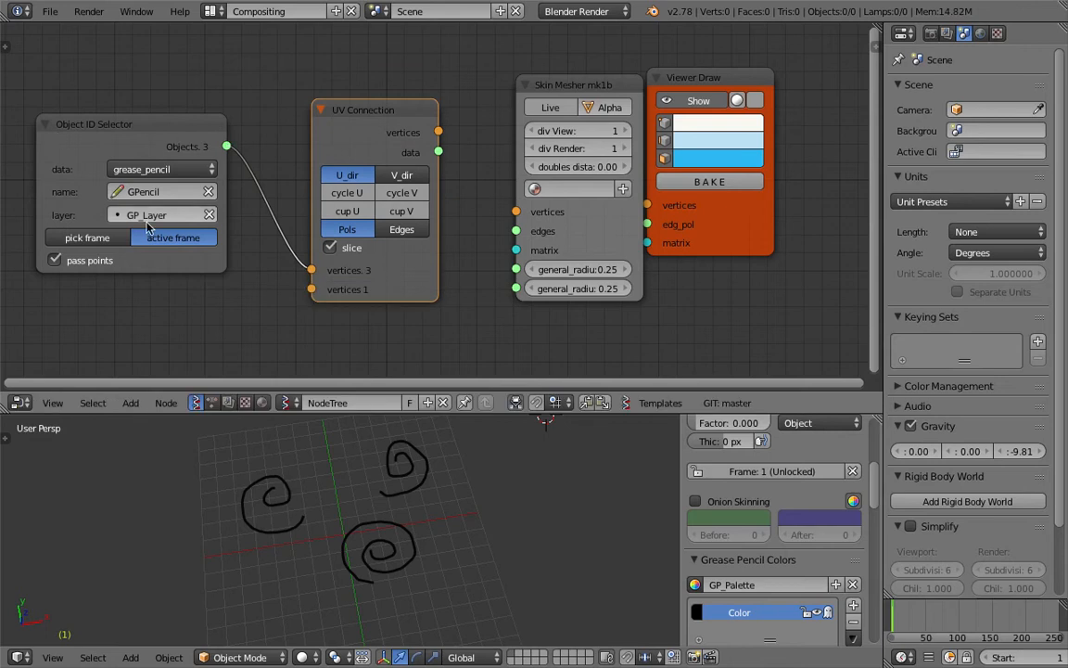
- Link the UV Connection's vertices and data outputs to the Skin Mesher's vertices and edges, with output set to Edges
{"action": "left_click_drag", "start_coordinate": [439, 132], "coordinate": [518, 214]}
{"action": "left_click_drag", "start_coordinate": [439, 153], "coordinate": [516, 231]}
{"action": "left_click", "coordinate": [402, 229]}
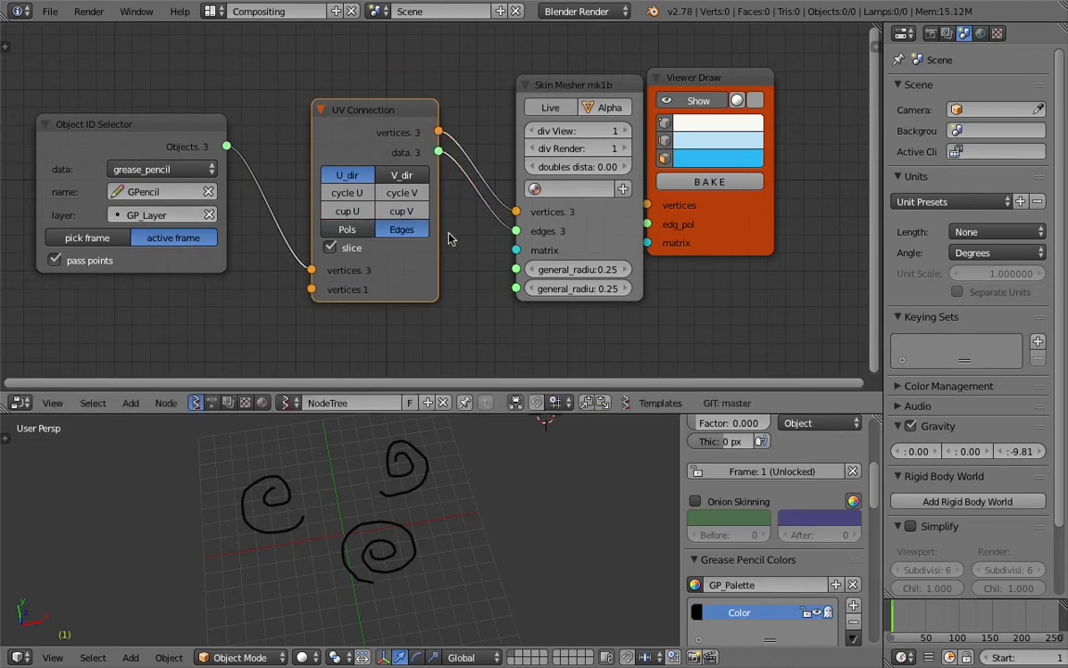
- Enable Live on the Skin Mesher and inspect the skinned spirals in the 3D view
{"action": "left_click", "coordinate": [548, 107]}
{"action": "right_click", "coordinate": [414, 515]}
{"action": "middle_click_drag", "start_coordinate": [413, 516], "coordinate": [381, 508]}
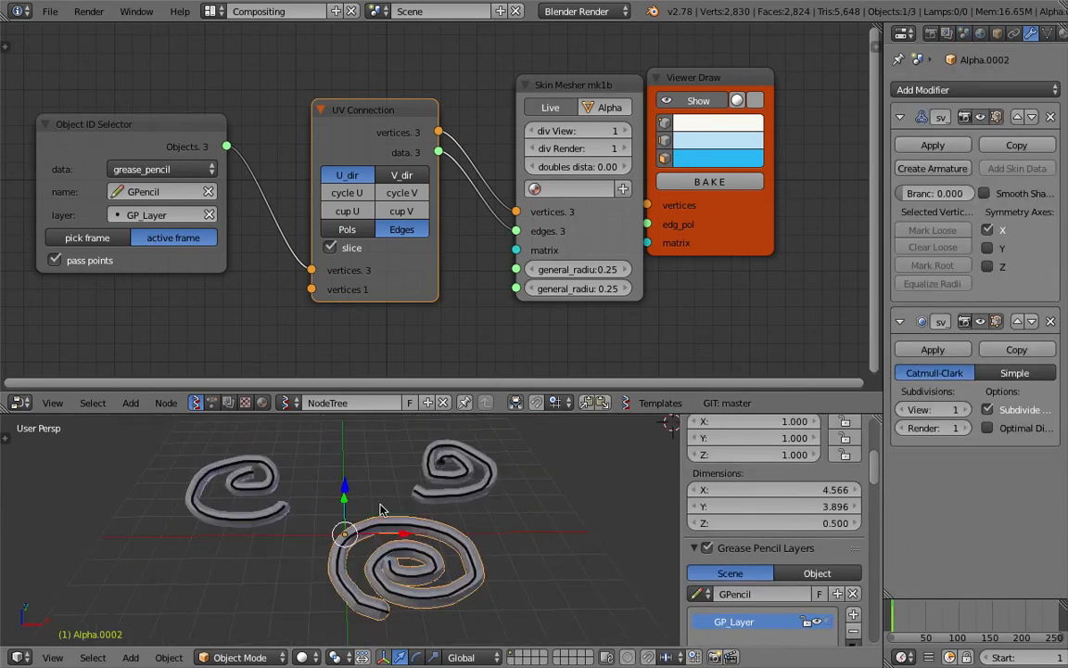
{"action": "middle_click_drag", "start_coordinate": [476, 519], "coordinate": [399, 533]}
- Delete the skinned spiral objects along with the UV Connection and Skin Mesher nodes
{"action": "key", "text": "a"}
{"action": "key", "text": "x"}
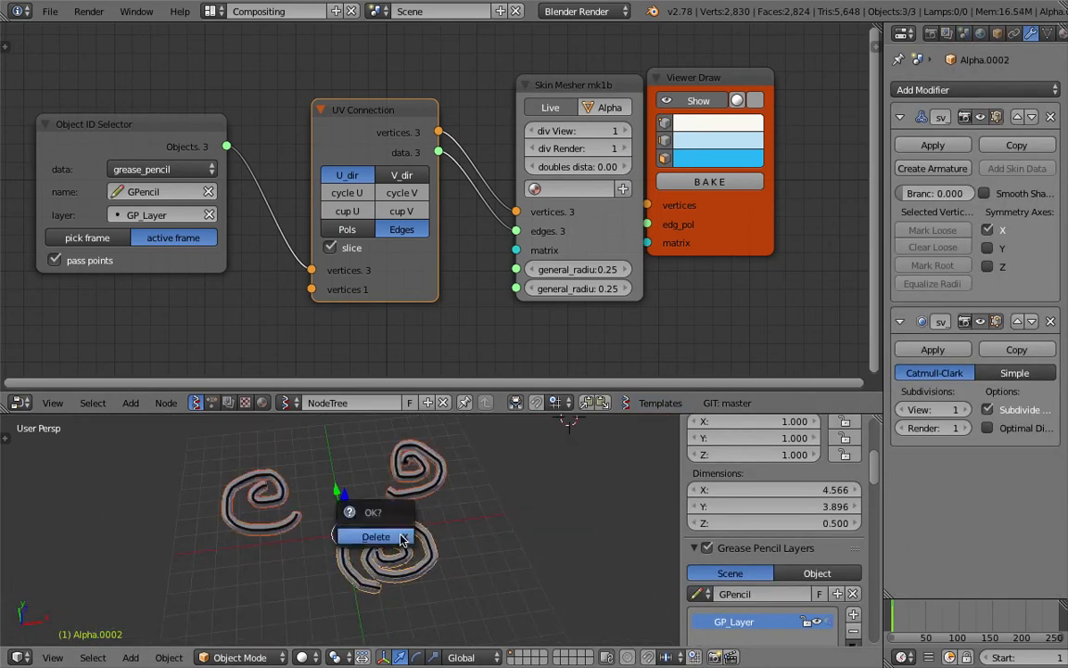
{"action": "left_click", "coordinate": [398, 538]}
{"action": "left_click", "coordinate": [552, 92], "text": "shift"}
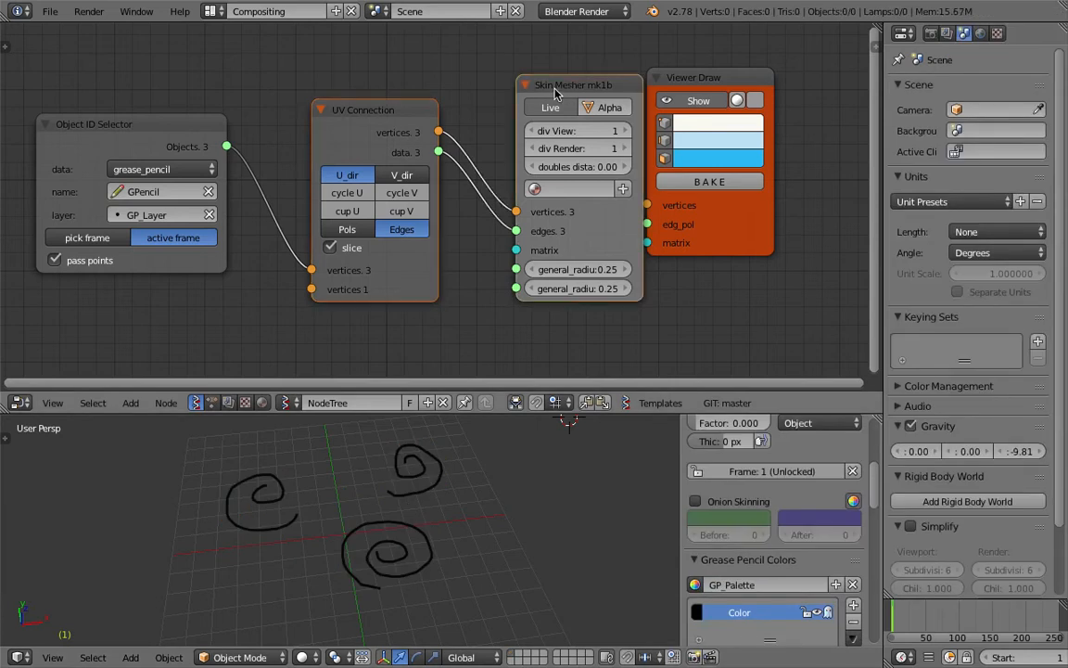
{"action": "key", "text": "x"}
{"action": "left_click_drag", "start_coordinate": [739, 84], "coordinate": [757, 87]}
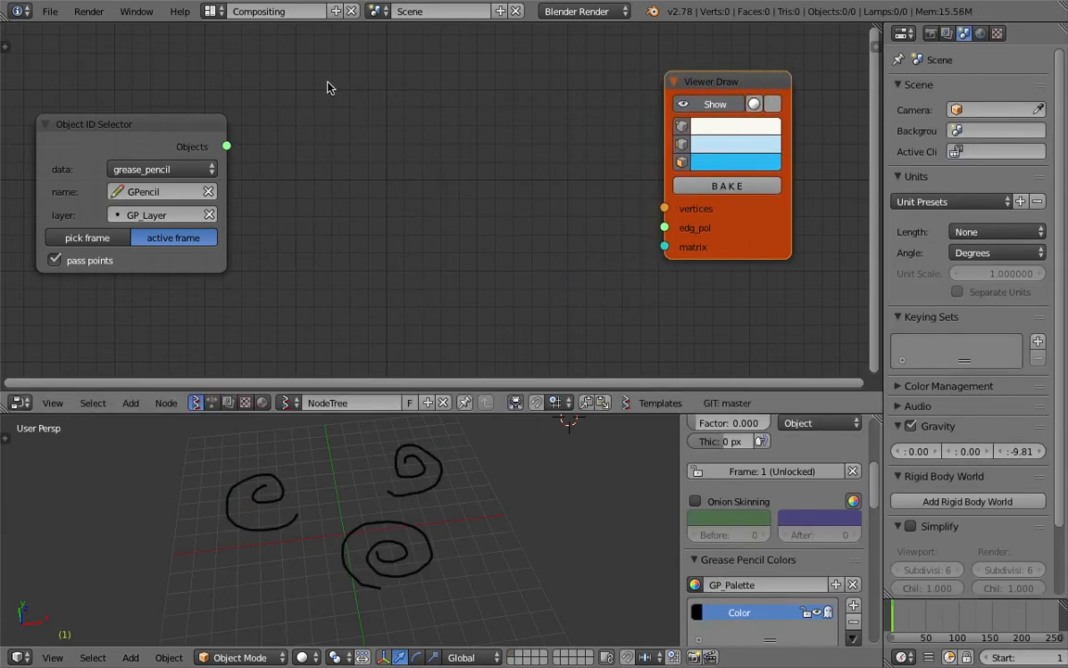
- Add a Polyline Viewer MK1 node and link the Object ID Selector's Objects output to its vertices input
{"action": "key", "text": "shift+a"}
{"action": "left_click", "coordinate": [346, 132]}
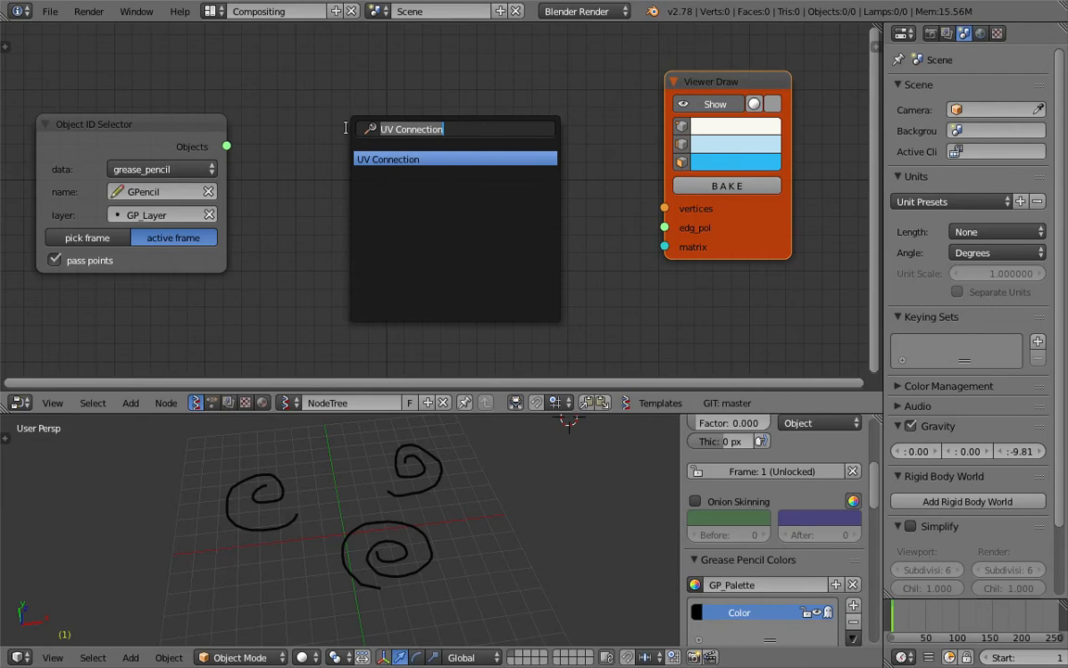
{"action": "type", "text": "polyli"}
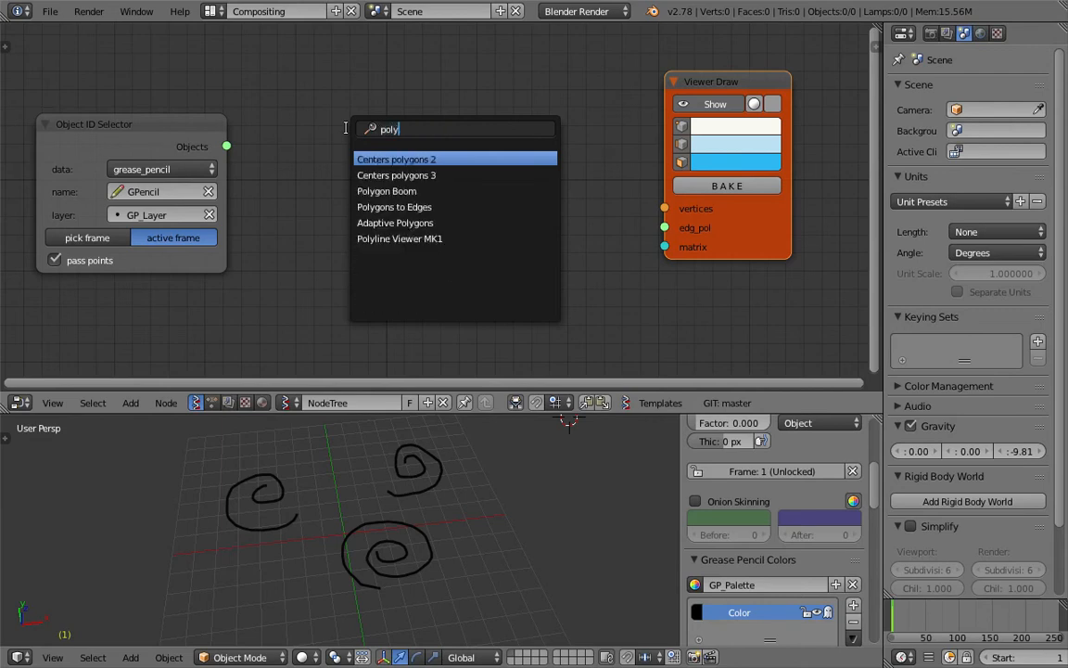
{"action": "key", "text": "Return"}
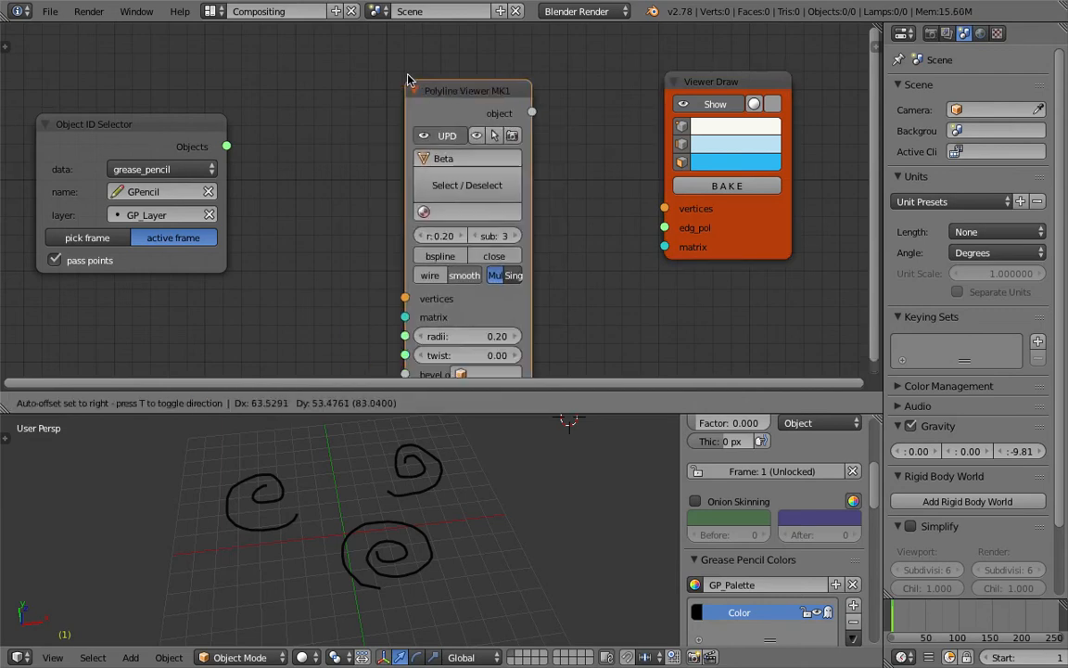
{"action": "left_click", "coordinate": [403, 244]}
{"action": "scroll", "coordinate": [402, 243], "scroll_direction": "down", "scroll_amount": 1}
{"action": "left_click_drag", "start_coordinate": [256, 141], "coordinate": [284, 162]}
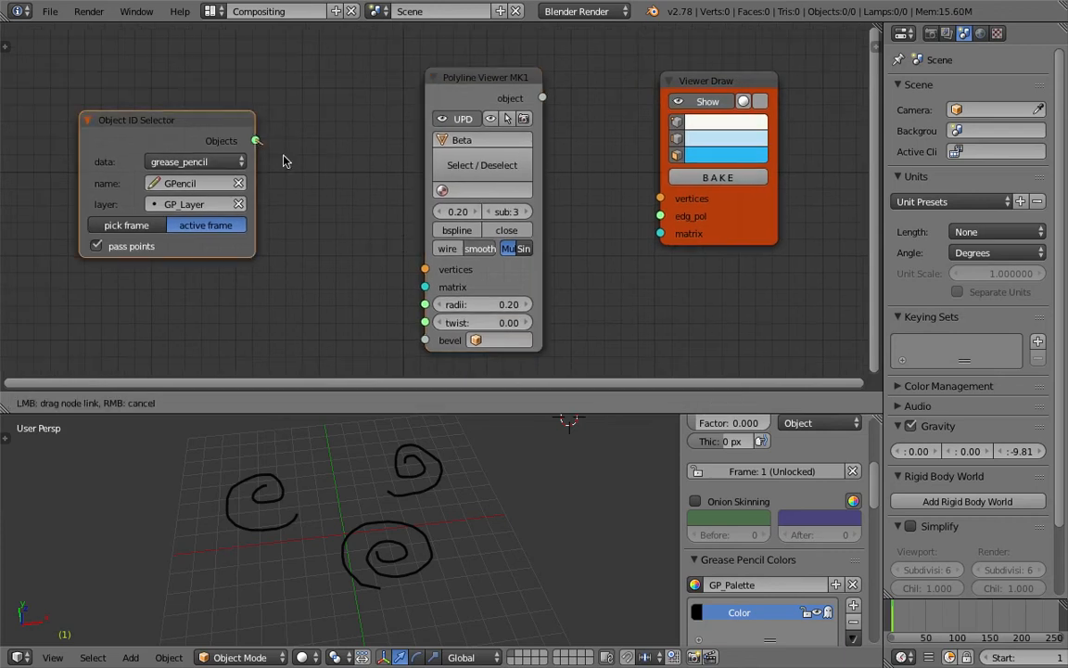
{"action": "left_click_drag", "start_coordinate": [389, 256], "coordinate": [424, 269]}
- Move the Polyline Viewer and Viewer Draw farther from the Object ID Selector and widen the Polyline Viewer
{"action": "left_click_drag", "start_coordinate": [494, 93], "coordinate": [523, 91]}
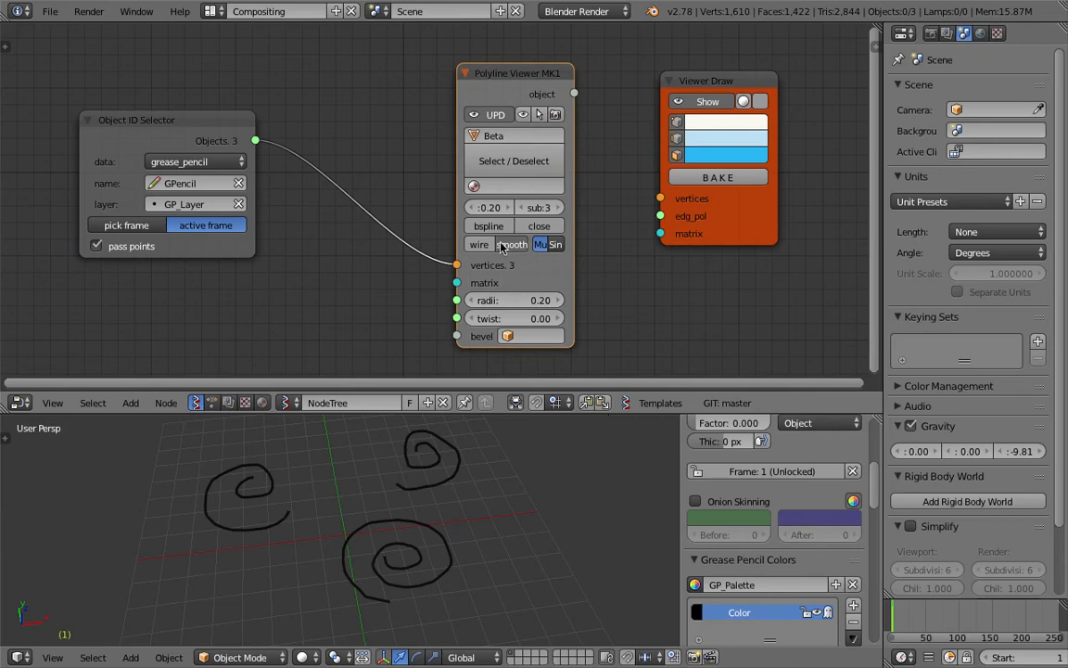
{"action": "left_click_drag", "start_coordinate": [482, 97], "coordinate": [526, 91]}
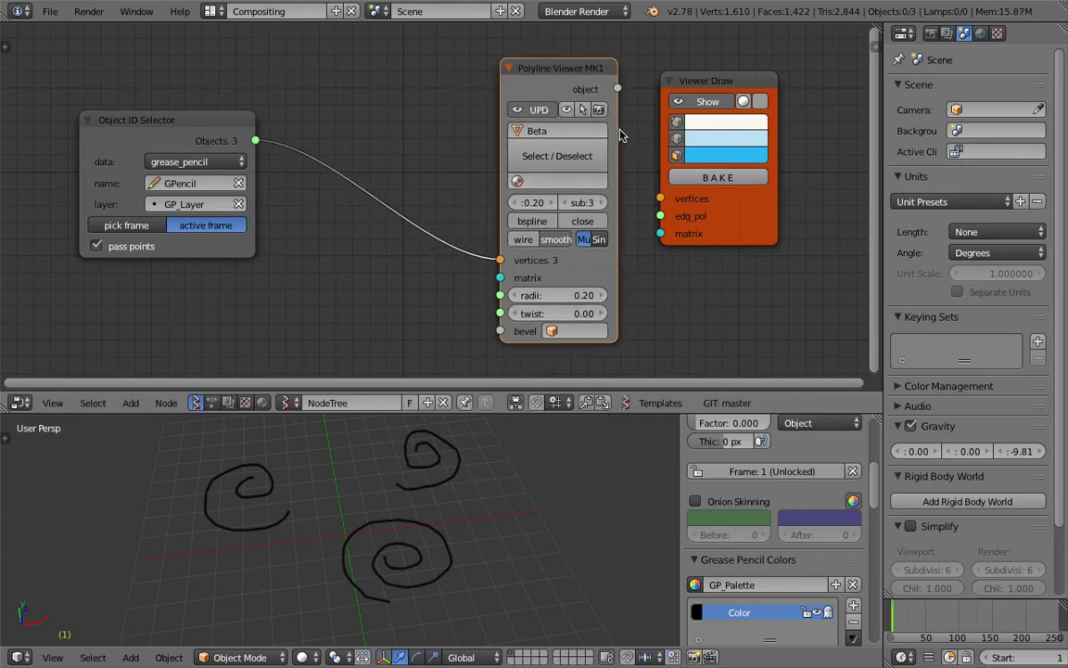
{"action": "left_click_drag", "start_coordinate": [707, 92], "coordinate": [741, 90]}
{"action": "left_click_drag", "start_coordinate": [617, 112], "coordinate": [649, 116]}
- Examine the generated polyline spirals up close, selecting each one in the 3D view
{"action": "right_click", "coordinate": [422, 488]}
{"action": "middle_click_drag", "start_coordinate": [425, 504], "coordinate": [411, 507]}
{"action": "right_click", "coordinate": [382, 541]}
{"action": "right_click", "coordinate": [290, 513]}
{"action": "middle_click_drag", "start_coordinate": [289, 513], "coordinate": [341, 561]}
{"action": "scroll", "coordinate": [343, 556], "scroll_direction": "up", "scroll_amount": 6}
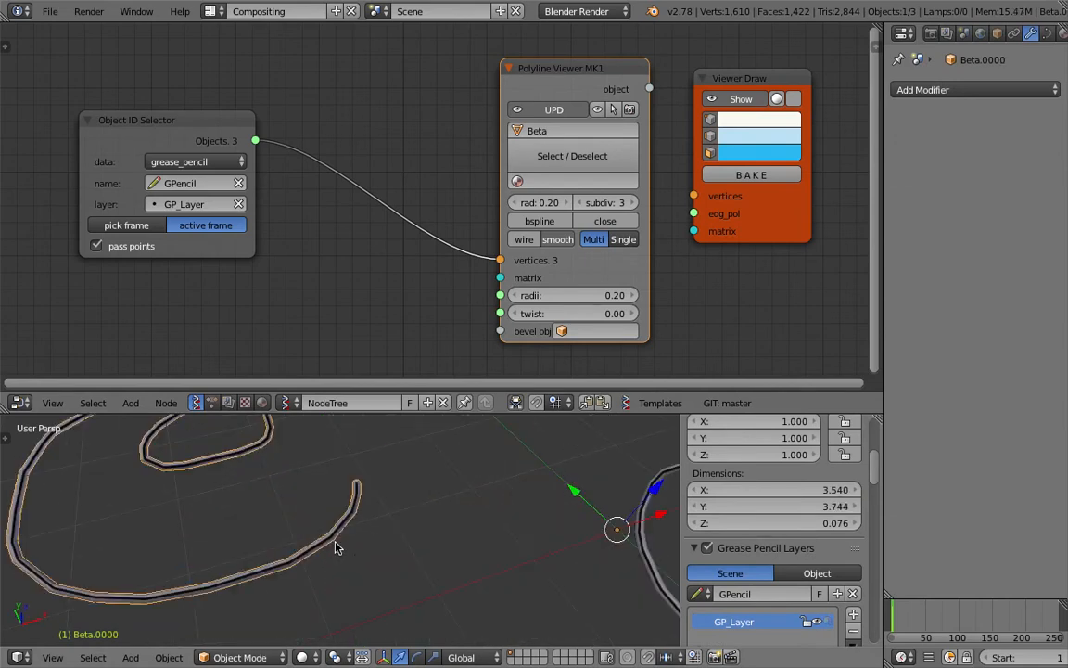
{"action": "scroll", "coordinate": [361, 539], "scroll_direction": "down", "scroll_amount": 6}
{"action": "scroll", "coordinate": [361, 539], "scroll_direction": "down", "scroll_amount": 2}
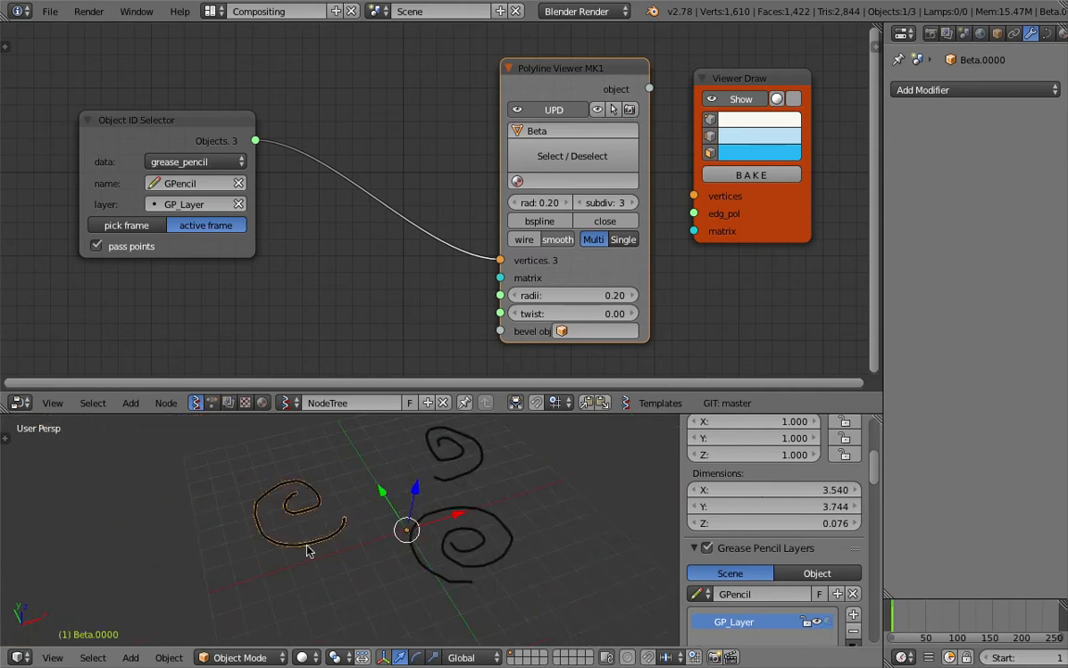
{"action": "scroll", "coordinate": [384, 526], "scroll_direction": "up", "scroll_amount": 3}
{"action": "middle_click_drag", "start_coordinate": [449, 514], "coordinate": [422, 498]}
- Split the Properties area, turn its upper part into an Outliner and select Beta.0001, then Beta.0002
{"action": "left_click_drag", "start_coordinate": [1060, 28], "coordinate": [1063, 217]}
{"action": "left_click", "coordinate": [905, 34]}
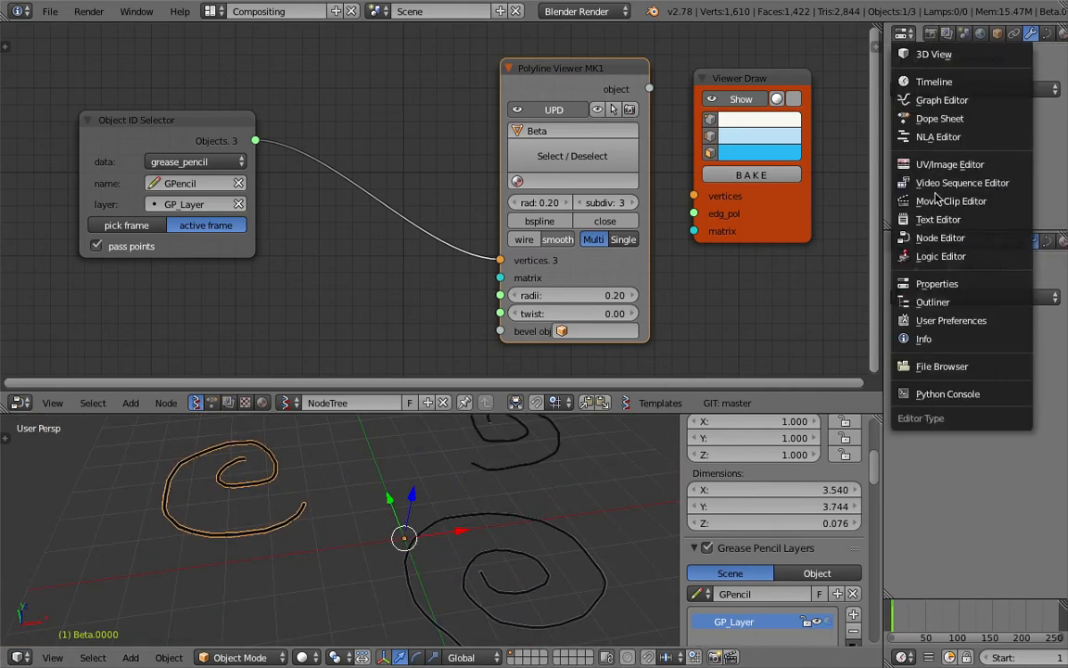
{"action": "left_click", "coordinate": [928, 300]}
{"action": "left_click", "coordinate": [956, 115]}
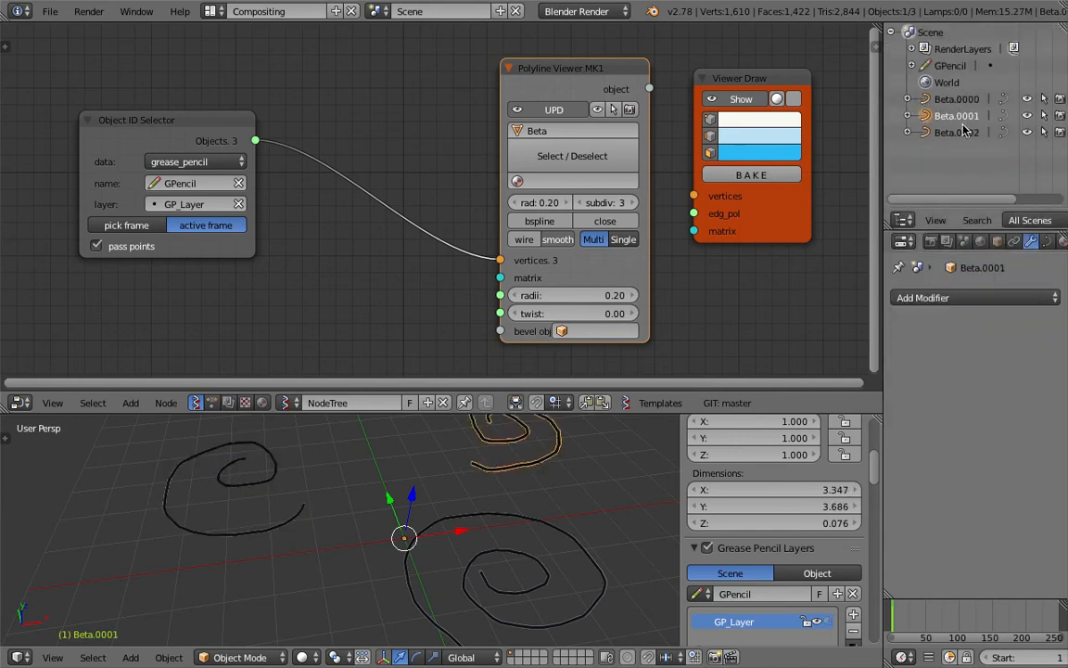
{"action": "left_click", "coordinate": [958, 132]}
- Set the Polyline Viewer's radii to 0.89
{"action": "scroll", "coordinate": [429, 561], "scroll_direction": "down", "scroll_amount": 2}
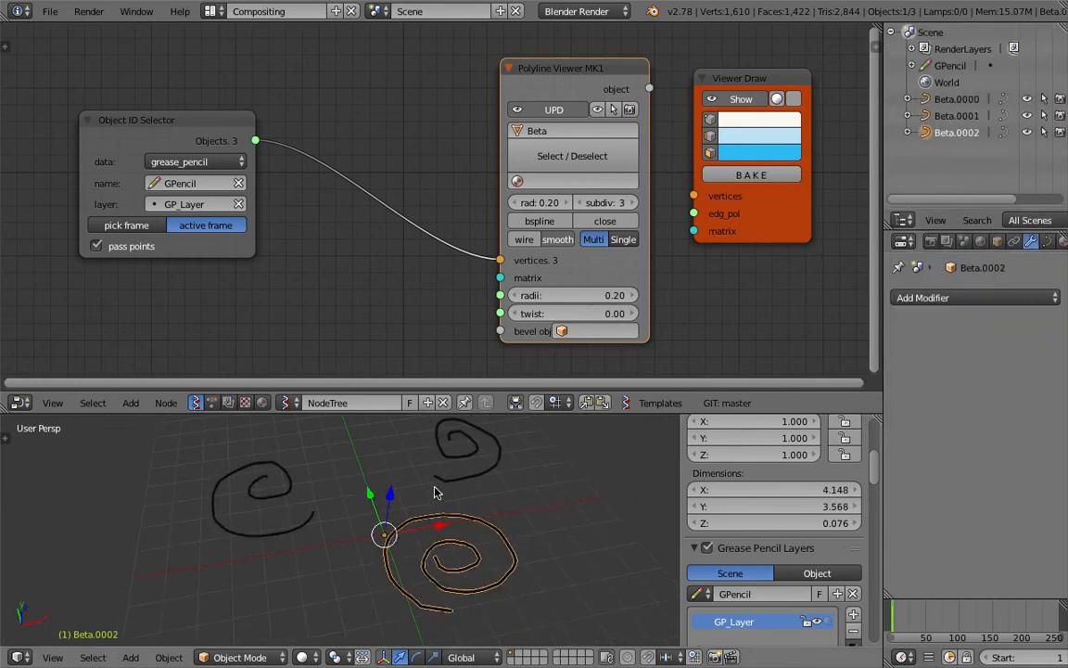
{"action": "mouse_move", "coordinate": [526, 295]}
{"action": "left_mouse_down"}
{"action": "mouse_move", "coordinate": [585, 295]}
{"action": "mouse_move", "coordinate": [526, 302]}
{"action": "left_mouse_up"}
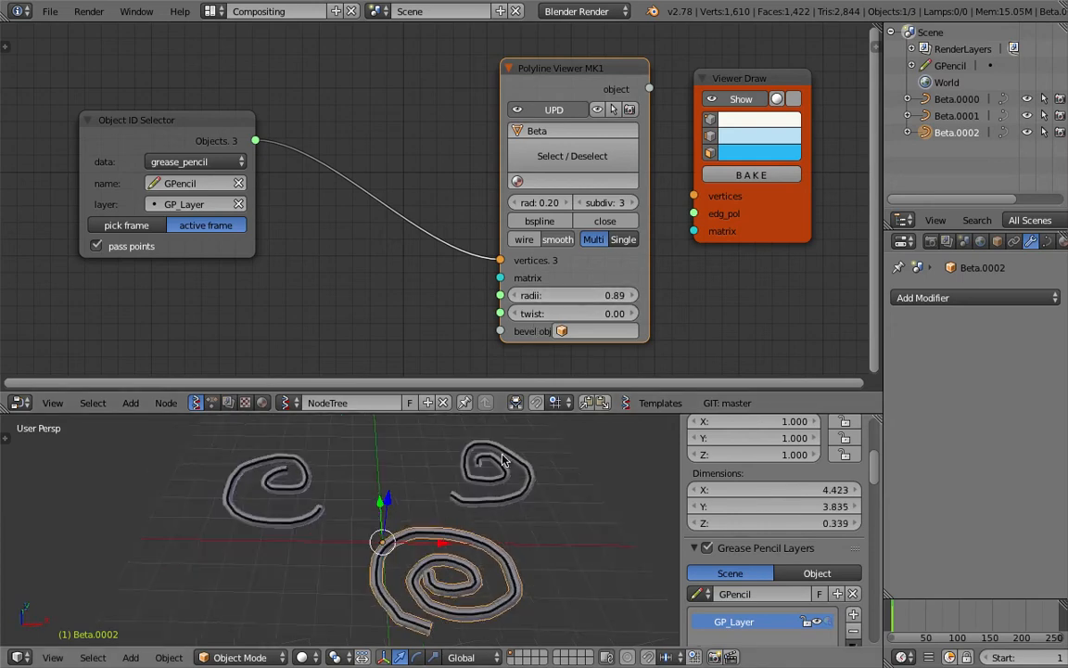
{"action": "left_click_drag", "start_coordinate": [547, 250], "coordinate": [543, 236]}
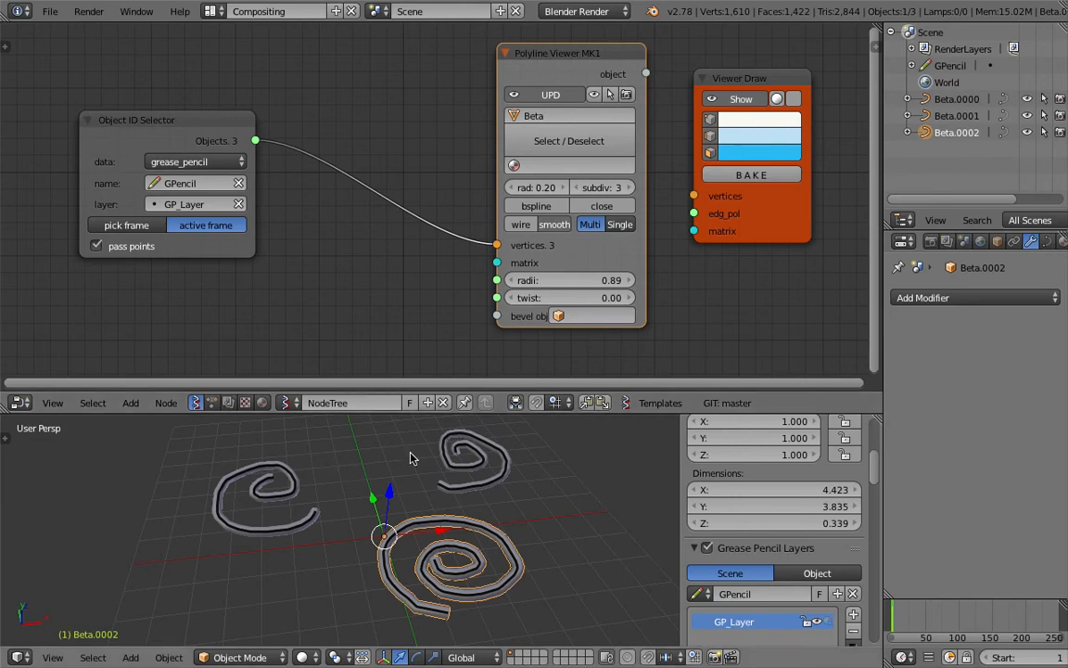
- Toggle the Polyline Viewer's bspline option to compare the smoothed spirals with the original polylines, leaving it off
{"action": "left_click", "coordinate": [546, 208]}
{"action": "middle_click_drag", "start_coordinate": [442, 535], "coordinate": [460, 562]}
{"action": "scroll", "coordinate": [464, 525], "scroll_direction": "up", "scroll_amount": 4}
{"action": "scroll", "coordinate": [453, 537], "scroll_direction": "down", "scroll_amount": 3}
{"action": "scroll", "coordinate": [488, 586], "scroll_direction": "up", "scroll_amount": 2}
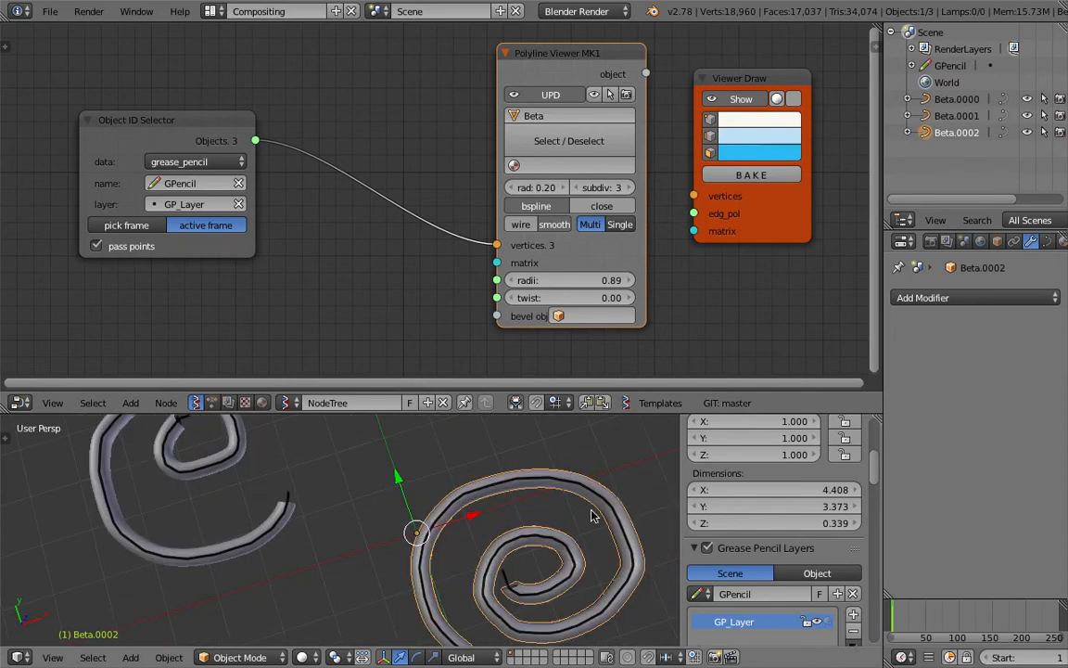
{"action": "left_click", "coordinate": [539, 209]}
{"action": "left_click", "coordinate": [540, 209]}
{"action": "left_click", "coordinate": [540, 209]}
{"action": "scroll", "coordinate": [471, 489], "scroll_direction": "down", "scroll_amount": 4}
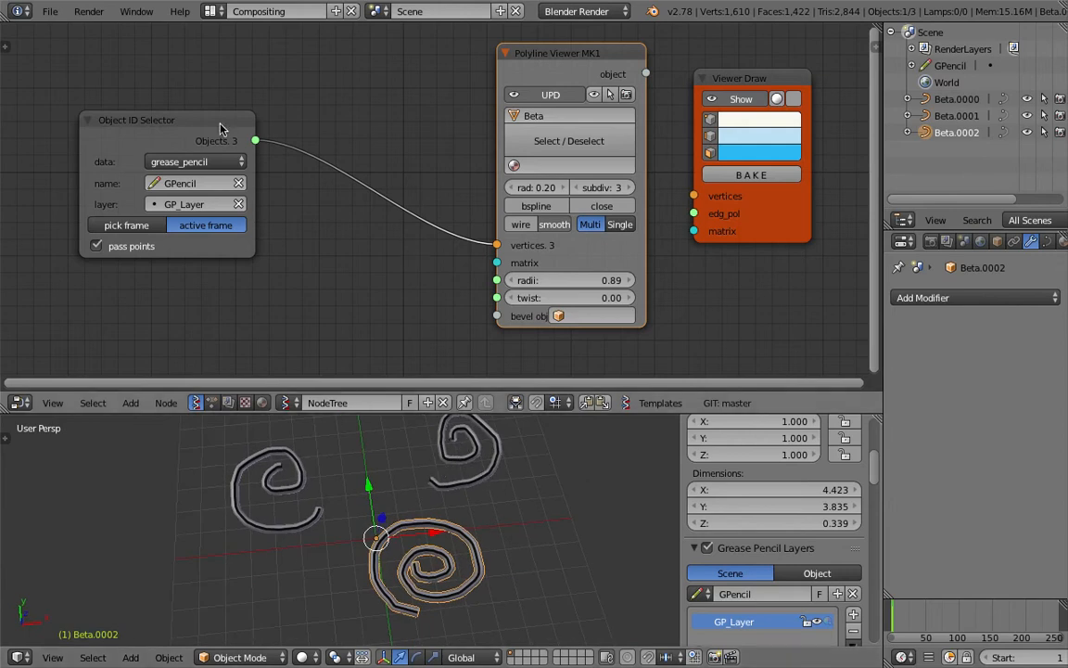
- Spread the Object ID Selector, Polyline Viewer and Viewer Draw nodes farther apart
{"action": "left_click_drag", "start_coordinate": [221, 129], "coordinate": [158, 127]}
{"action": "left_click_drag", "start_coordinate": [600, 52], "coordinate": [629, 55]}
{"action": "left_click_drag", "start_coordinate": [732, 78], "coordinate": [778, 70]}
{"action": "scroll", "coordinate": [626, 177], "scroll_direction": "down", "scroll_amount": 3}
{"action": "key", "text": "shift+a"}
{"action": "left_click", "coordinate": [670, 258]}
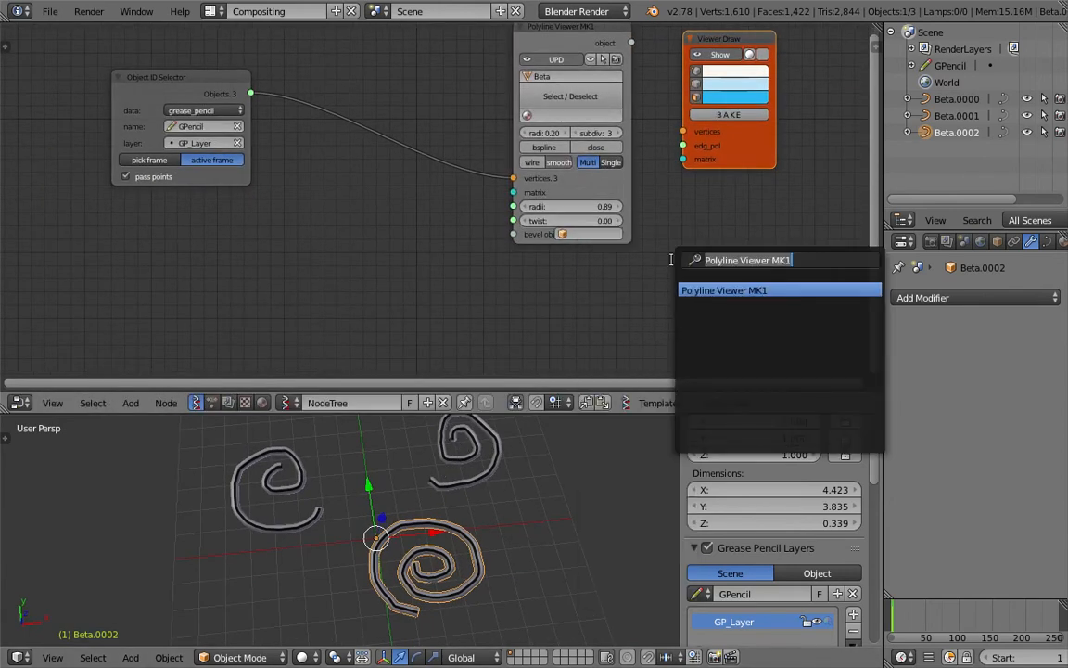
{"action": "type", "text": "vi"}
{"action": "key", "text": "Escape"}
- Place the Viewer Draw node below the Polyline Viewer and move the Object ID Selector farther away from both
{"action": "mouse_move", "coordinate": [747, 152]}
{"action": "left_mouse_down"}
{"action": "mouse_move", "coordinate": [563, 331]}
{"action": "mouse_move", "coordinate": [581, 371]}
{"action": "left_mouse_up"}
{"action": "middle_click_drag", "start_coordinate": [339, 238], "coordinate": [360, 222]}
{"action": "scroll", "coordinate": [381, 227], "scroll_direction": "up", "scroll_amount": 1}
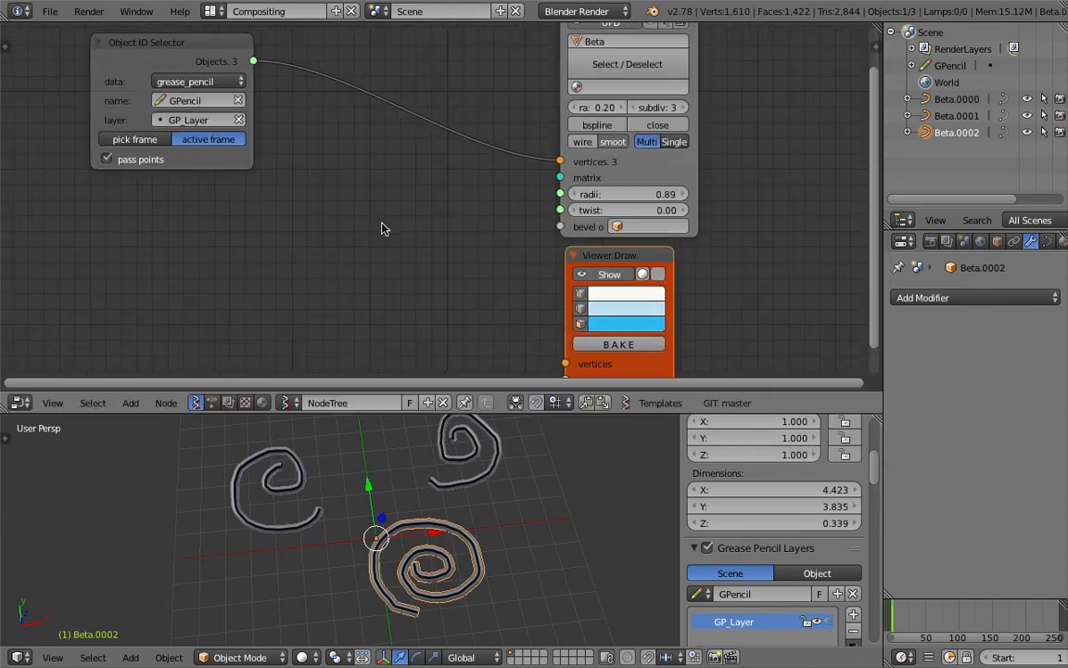
{"action": "left_click_drag", "start_coordinate": [159, 57], "coordinate": [121, 107]}
{"action": "middle_click_drag", "start_coordinate": [336, 203], "coordinate": [346, 197]}
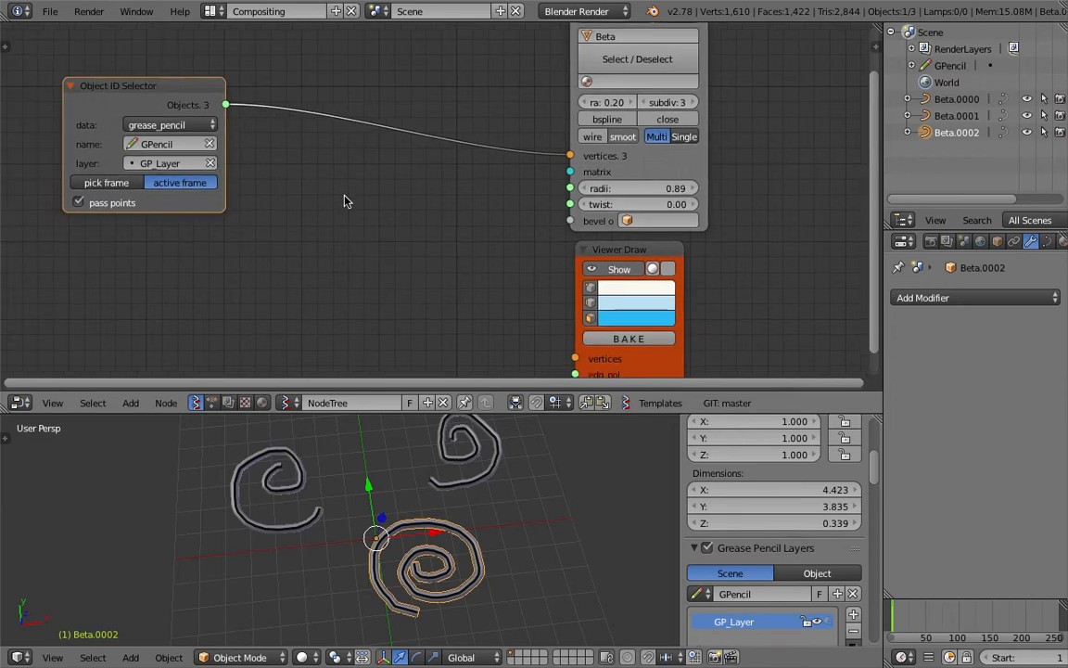
- Add a Vector Interpolation mk3 node between the Object ID Selector and the viewer nodes
{"action": "key", "text": "alt+space"}
{"action": "type", "text": "vector in"}
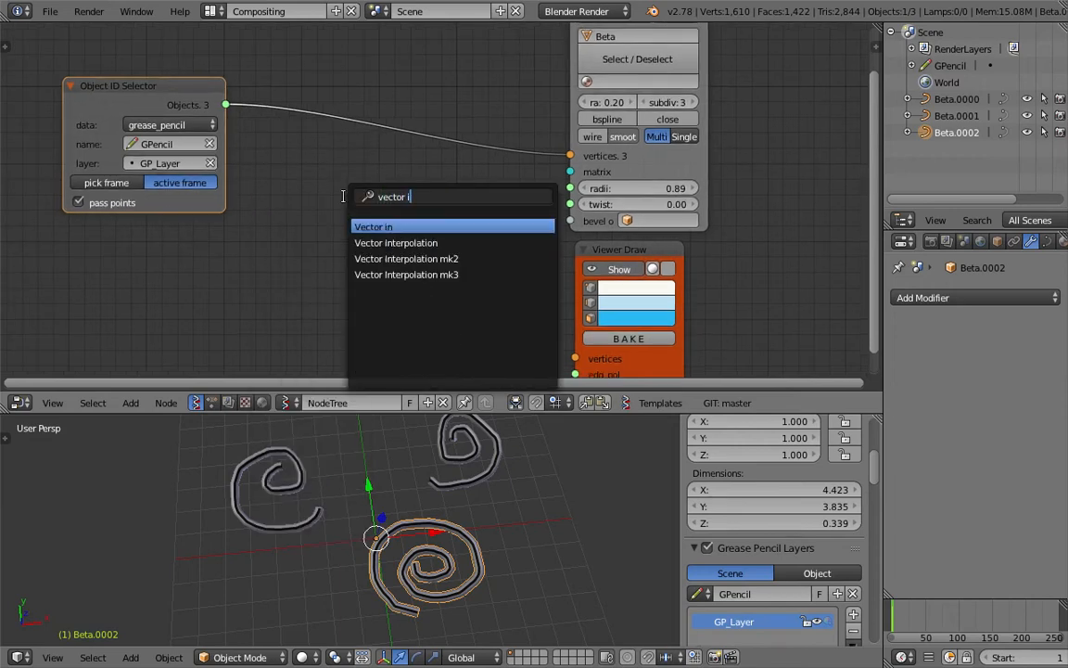
{"action": "key", "text": "Down"}
{"action": "key", "text": "Down"}
{"action": "key", "text": "Down"}
{"action": "key", "text": "Return"}
{"action": "left_click", "coordinate": [347, 176]}
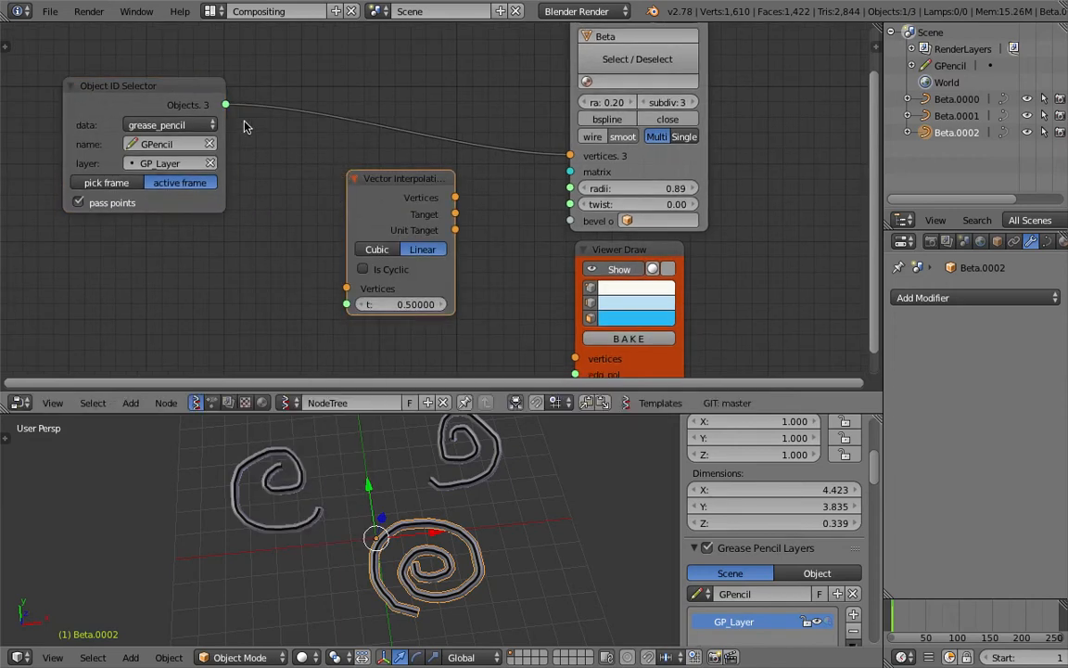
- Connect the Object ID Selector's output to the Vector Interpolation vertices input, and its Vertices output to Viewer Draw
{"action": "left_click_drag", "start_coordinate": [227, 105], "coordinate": [346, 288]}
{"action": "scroll", "coordinate": [481, 269], "scroll_direction": "down", "scroll_amount": 1}
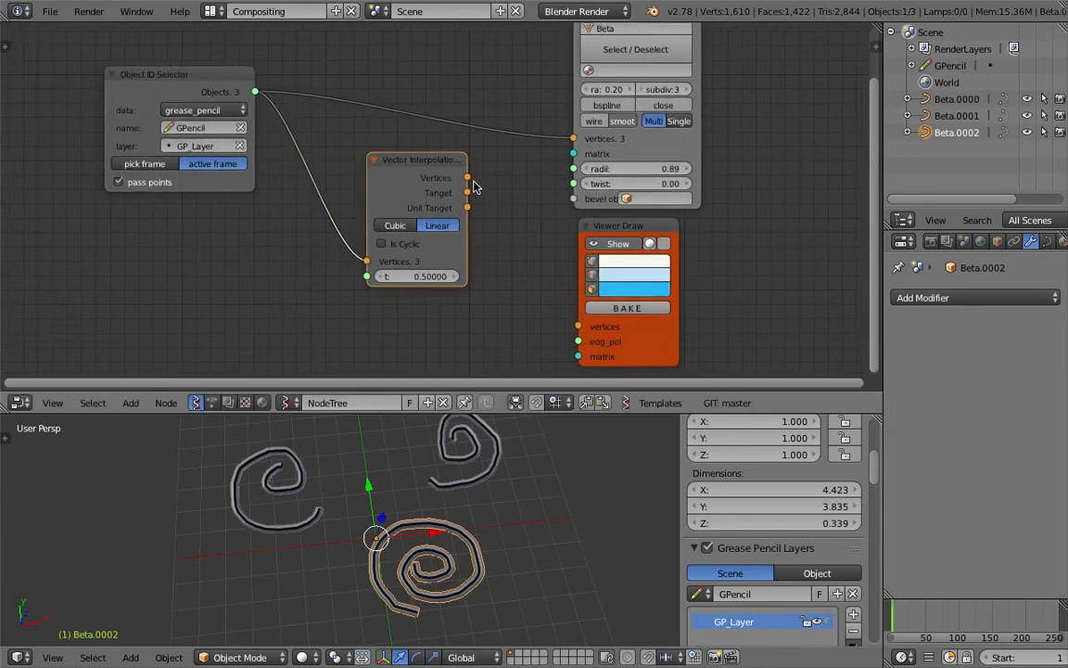
{"action": "left_click_drag", "start_coordinate": [467, 177], "coordinate": [496, 213]}
{"action": "left_click_drag", "start_coordinate": [575, 327], "coordinate": [577, 327]}
{"action": "middle_click_drag", "start_coordinate": [464, 501], "coordinate": [508, 513]}
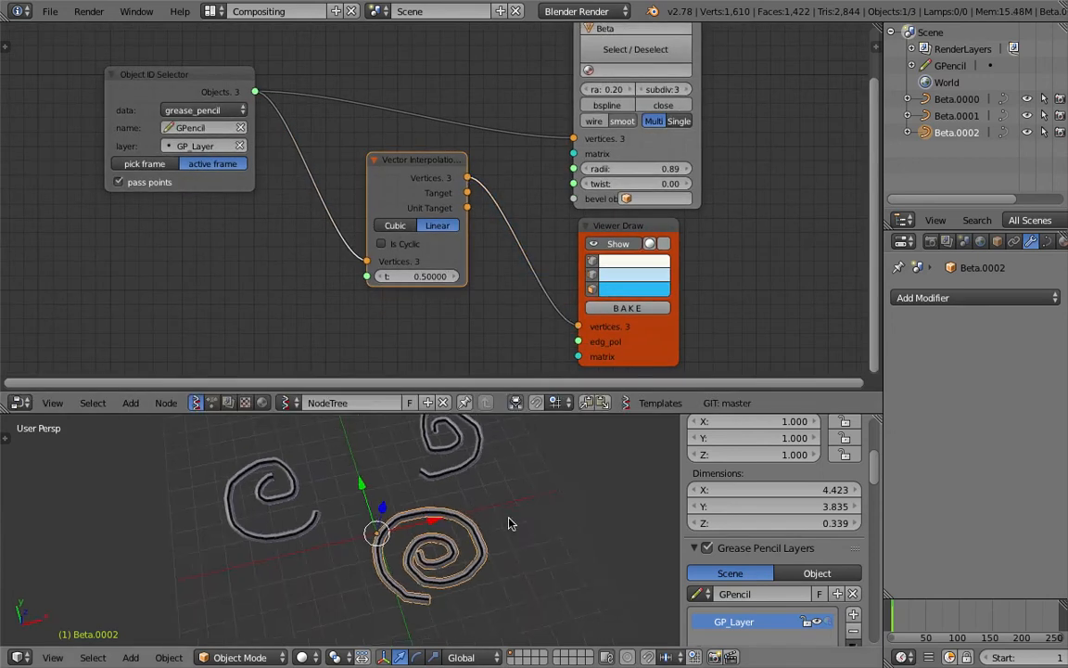
{"action": "middle_click_drag", "start_coordinate": [435, 501], "coordinate": [447, 527]}
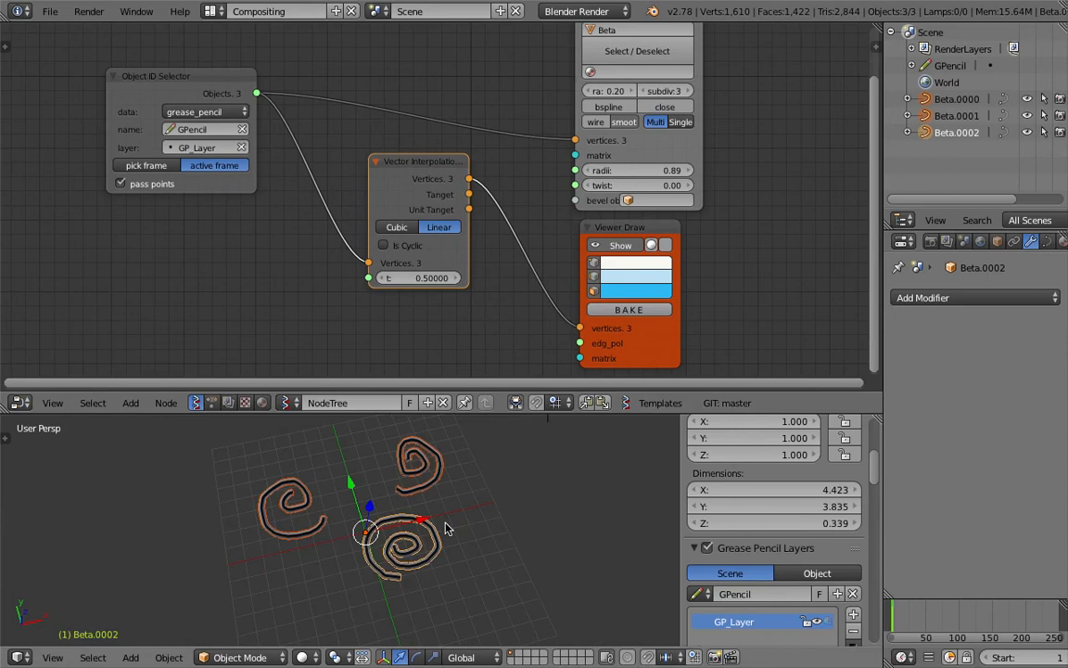
- Delete the three Beta curve objects from the scene and move the Polyline Viewer node farther away
{"action": "key", "text": "x"}
{"action": "left_click", "coordinate": [401, 475]}
{"action": "left_click_drag", "start_coordinate": [670, 143], "coordinate": [726, 138]}
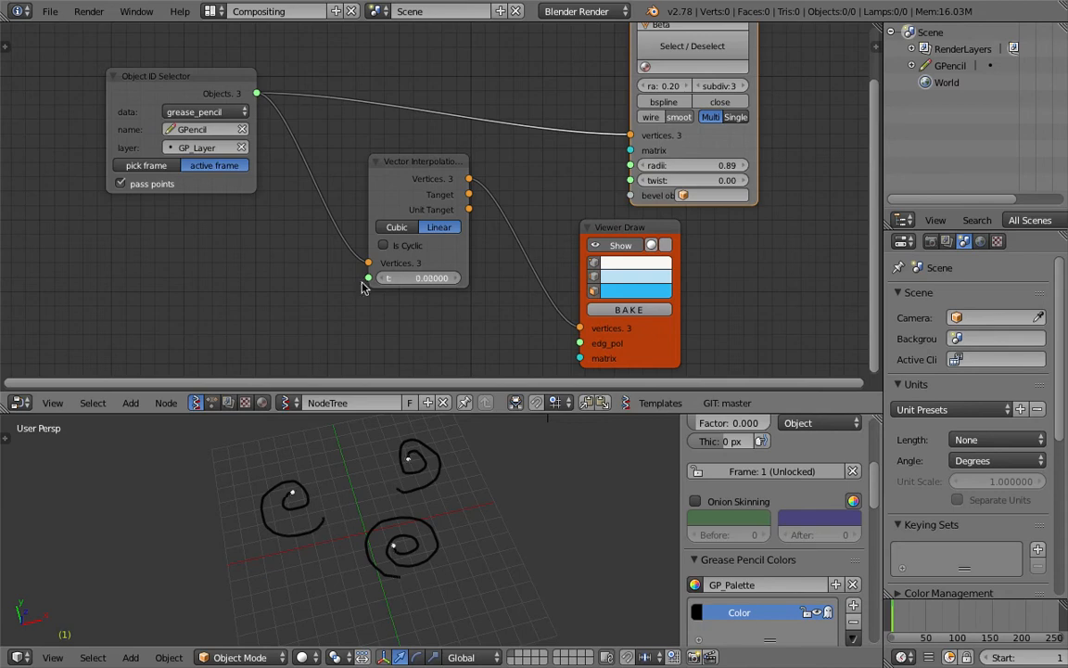
- Add a Range Float node in Count mode with stop 1.00 and connect its Range output to the interpolation's t input
{"action": "key", "text": "shift+a"}
{"action": "left_click", "coordinate": [278, 240]}
{"action": "type", "text": "rang"}
{"action": "key", "text": "Down"}
{"action": "key", "text": "Return"}
{"action": "left_click_drag", "start_coordinate": [298, 266], "coordinate": [398, 268]}
{"action": "left_click", "coordinate": [248, 283]}
{"action": "left_click", "coordinate": [279, 315]}
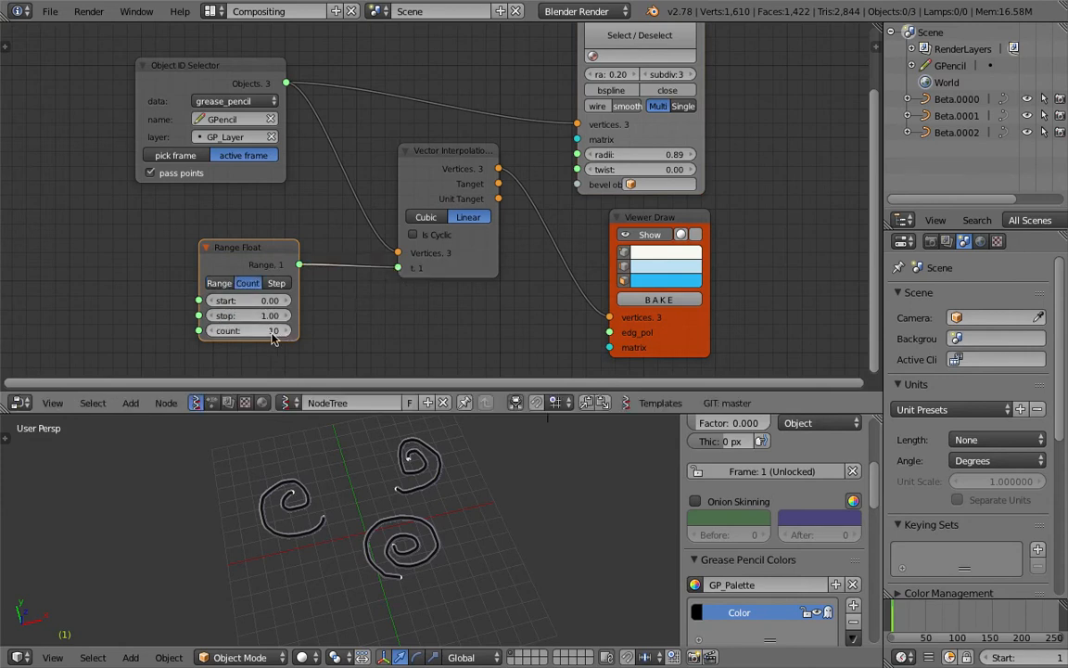
- Delete the Polyline Viewer node and the Beta curve objects it generated
{"action": "left_click", "coordinate": [630, 124]}
{"action": "key", "text": "x"}
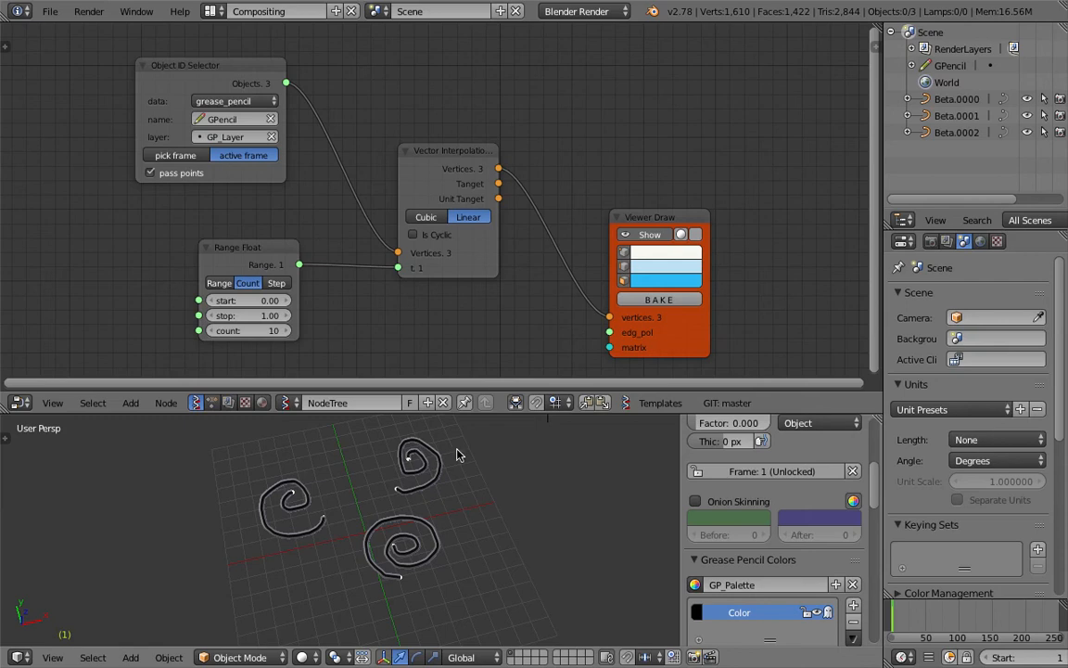
{"action": "key", "text": "a"}
{"action": "key", "text": "x"}
{"action": "left_click", "coordinate": [460, 456]}
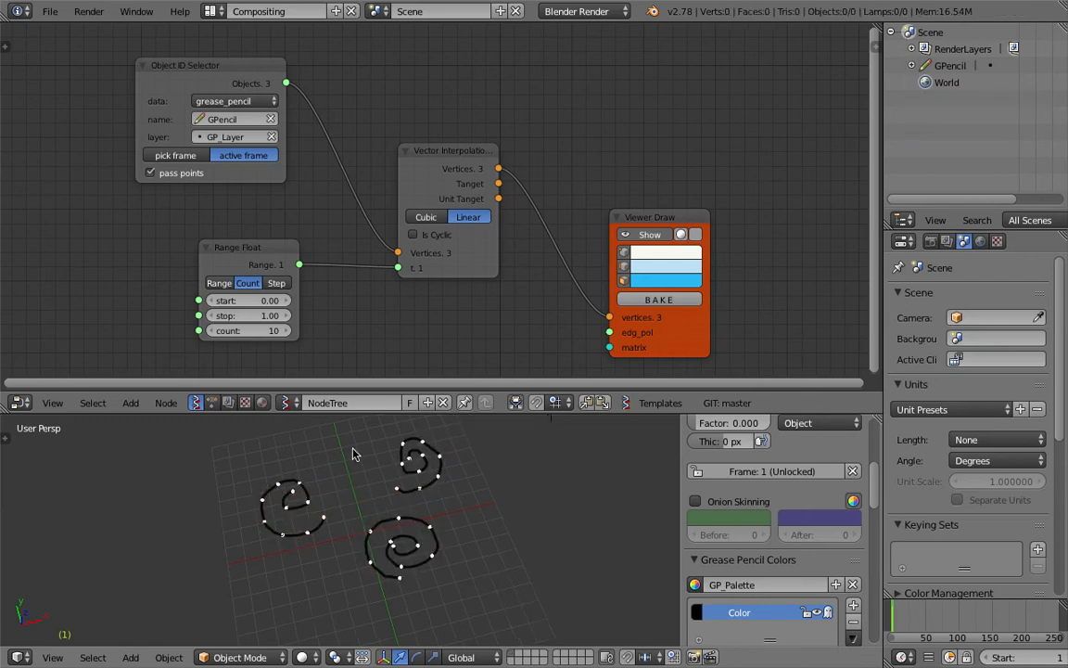
- Set the Range Float count to 14 and rearrange the Vector Interpolation and Viewer Draw nodes farther apart
{"action": "left_click_drag", "start_coordinate": [263, 336], "coordinate": [288, 336]}
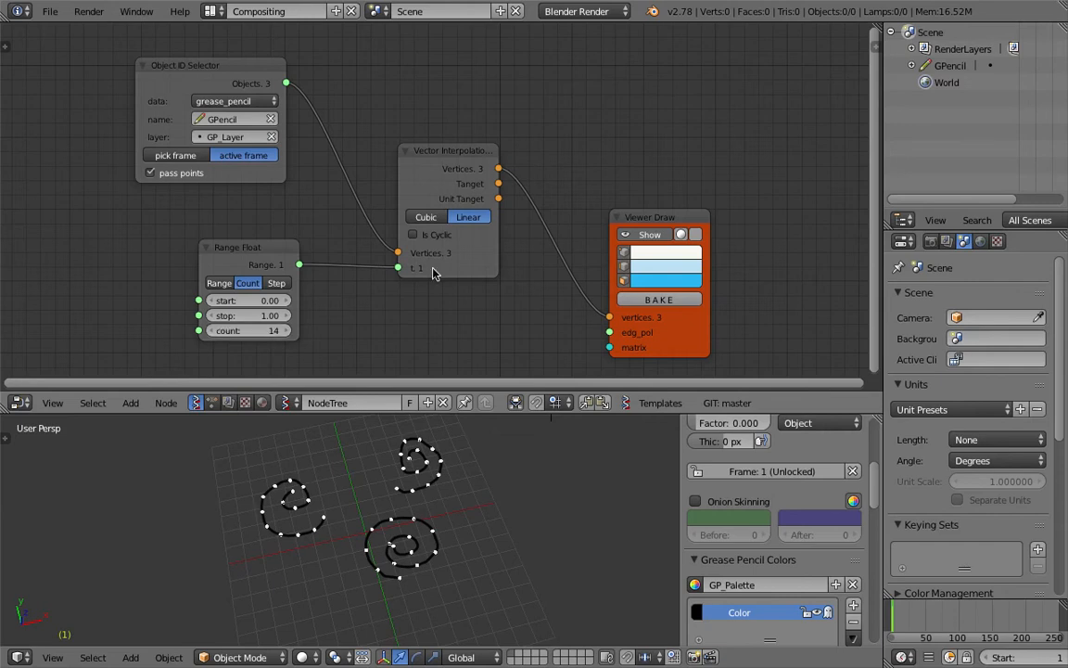
{"action": "left_click_drag", "start_coordinate": [457, 189], "coordinate": [498, 141]}
{"action": "left_click_drag", "start_coordinate": [647, 219], "coordinate": [770, 185]}
{"action": "key", "text": "shift+a"}
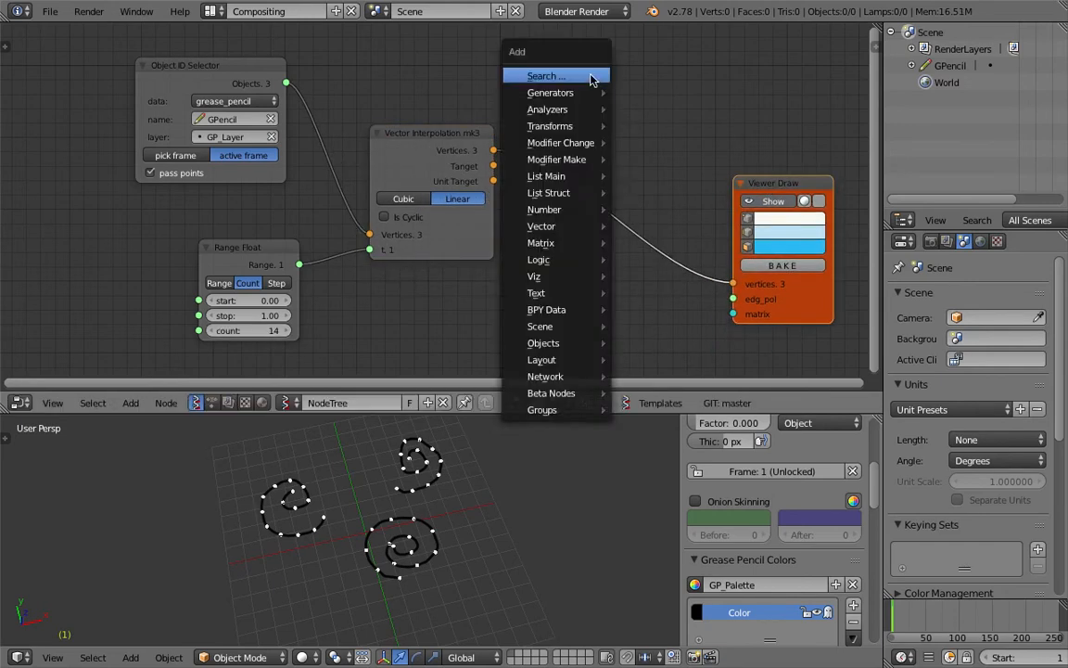
{"action": "left_click", "coordinate": [597, 81]}
{"action": "type", "text": "u"}
{"action": "key", "text": "Escape"}
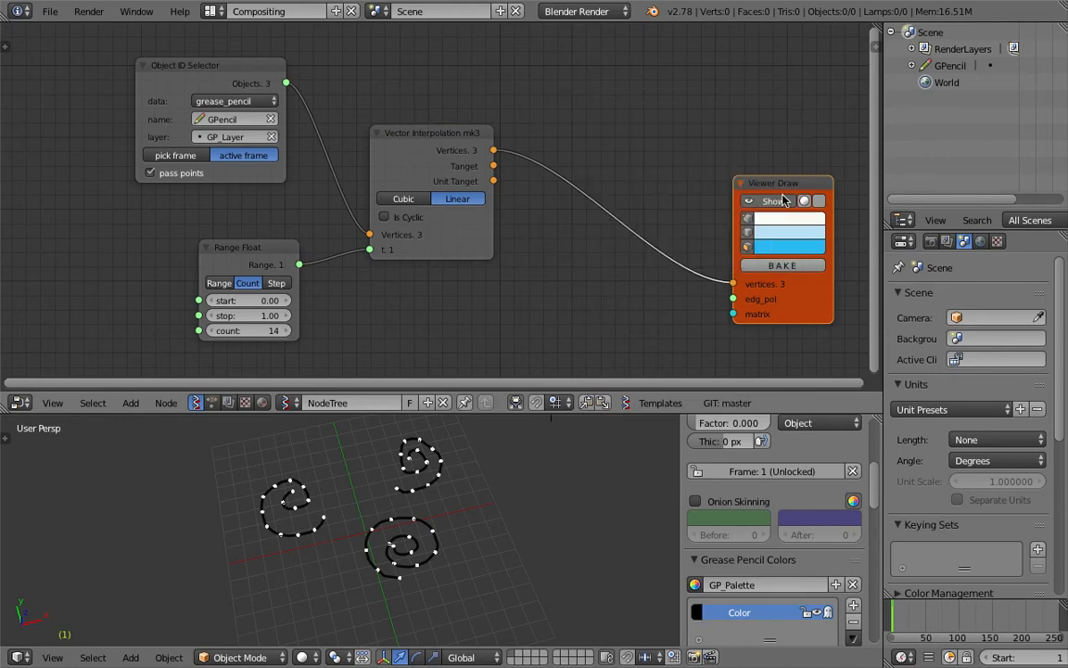
- Replace Viewer Draw with a Polyline Viewer MK1 node fed by the Vector Interpolation's Vertices output
{"action": "key", "text": "x"}
{"action": "key", "text": "shift+a"}
{"action": "left_click", "coordinate": [606, 139]}
{"action": "type", "text": "pol"}
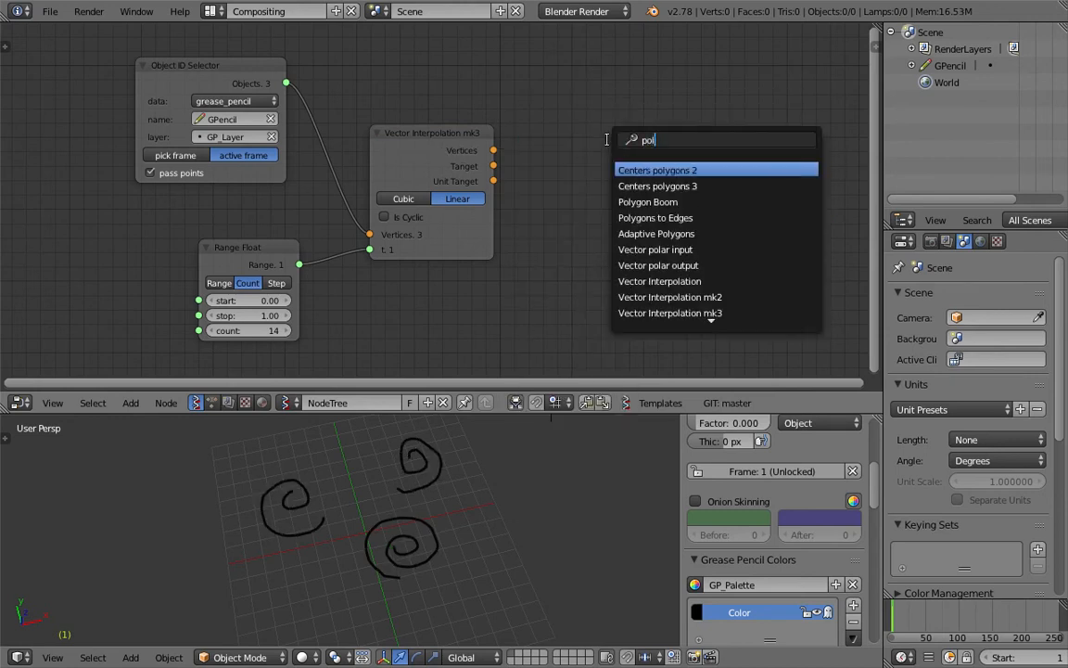
{"action": "type", "text": "yli"}
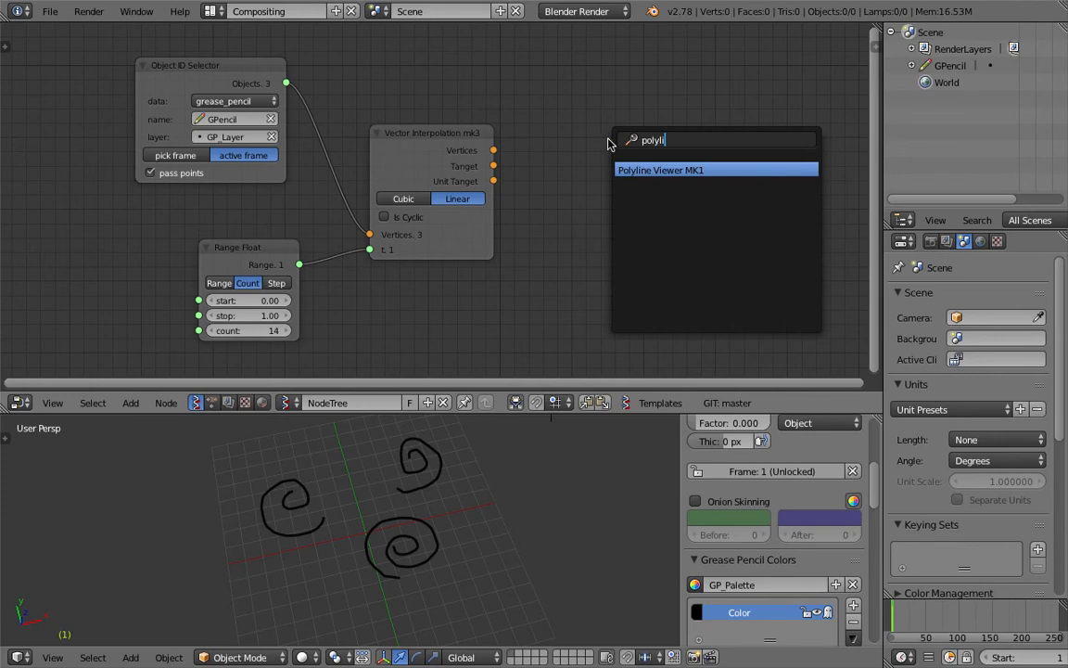
{"action": "key", "text": "Return"}
{"action": "left_click_drag", "start_coordinate": [497, 152], "coordinate": [587, 258]}
{"action": "left_click_drag", "start_coordinate": [648, 263], "coordinate": [634, 236]}
{"action": "scroll", "coordinate": [517, 506], "scroll_direction": "up", "scroll_amount": 3}
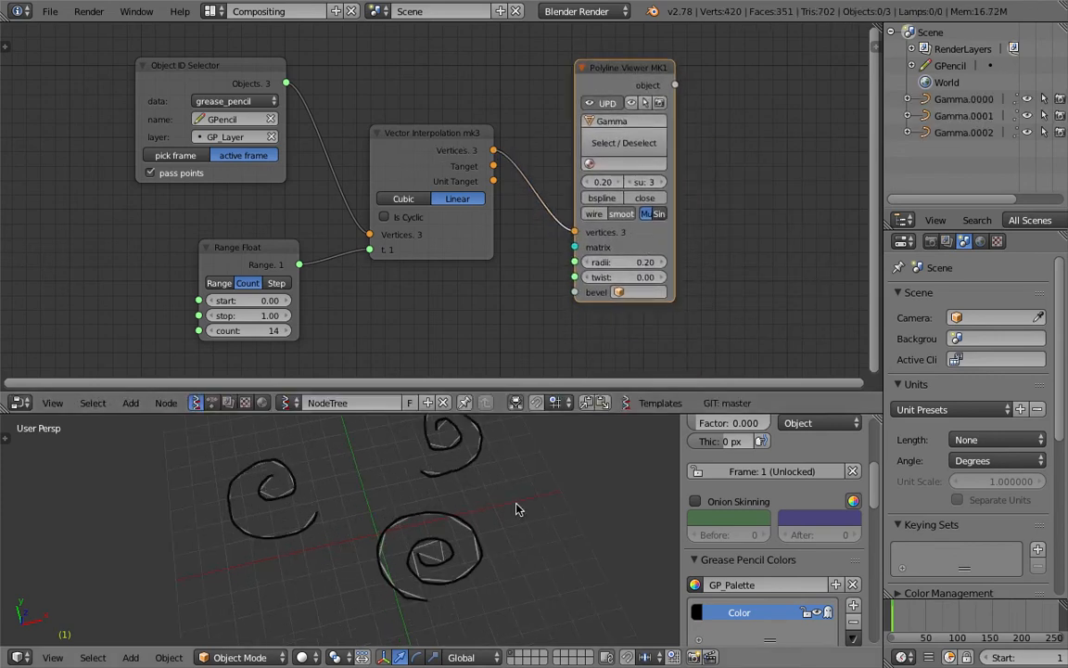
- Turn on the Polyline Viewer's bspline option and set the Range Float count to 22
{"action": "left_click", "coordinate": [609, 198]}
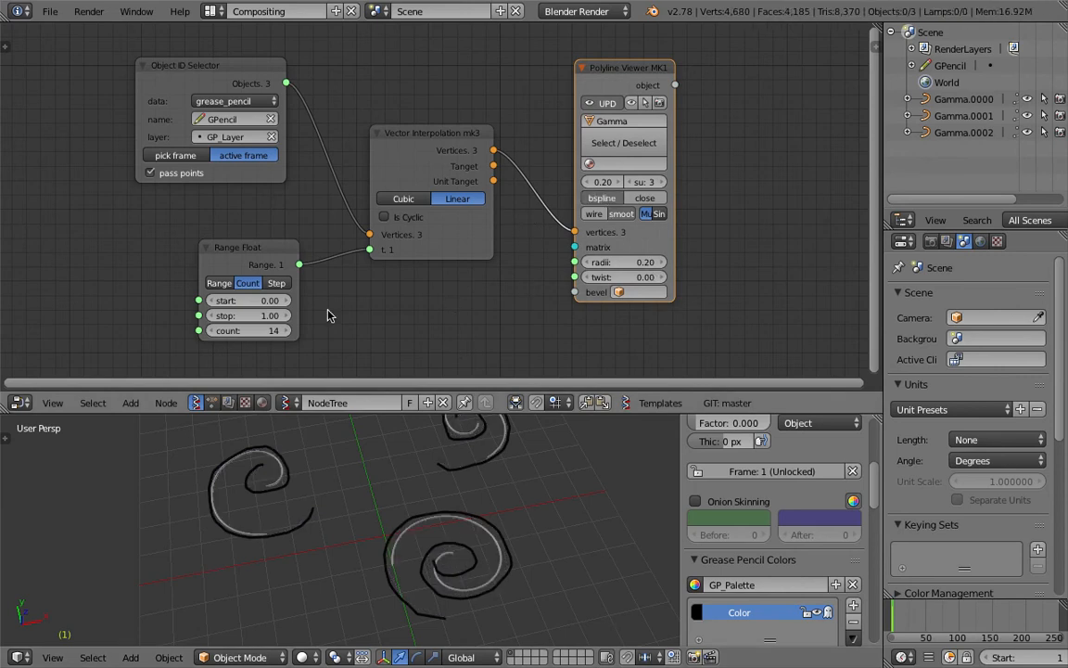
{"action": "left_click_drag", "start_coordinate": [275, 329], "coordinate": [283, 367]}
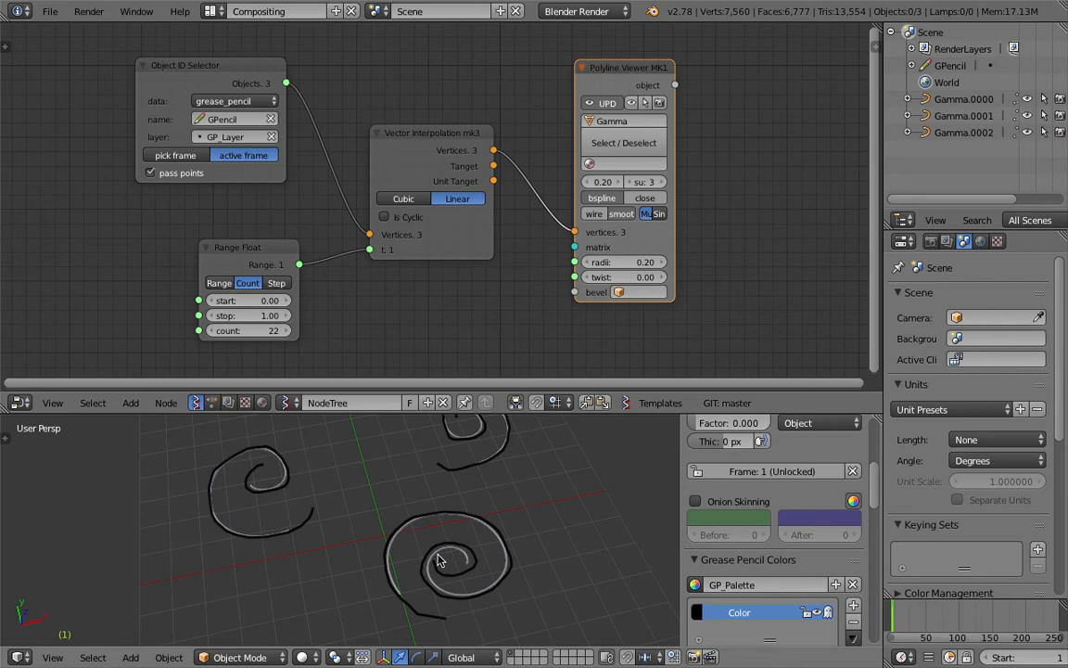
- Select the generated spiral curves one by one and compare them with the grease pencil strokes in an enlarged viewport
{"action": "mouse_move", "coordinate": [455, 565]}
{"action": "middle_mouse_down"}
{"action": "mouse_move", "coordinate": [458, 543]}
{"action": "mouse_move", "coordinate": [376, 501]}
{"action": "mouse_move", "coordinate": [344, 464]}
{"action": "mouse_move", "coordinate": [448, 559]}
{"action": "middle_mouse_up"}
{"action": "right_click", "coordinate": [448, 558]}
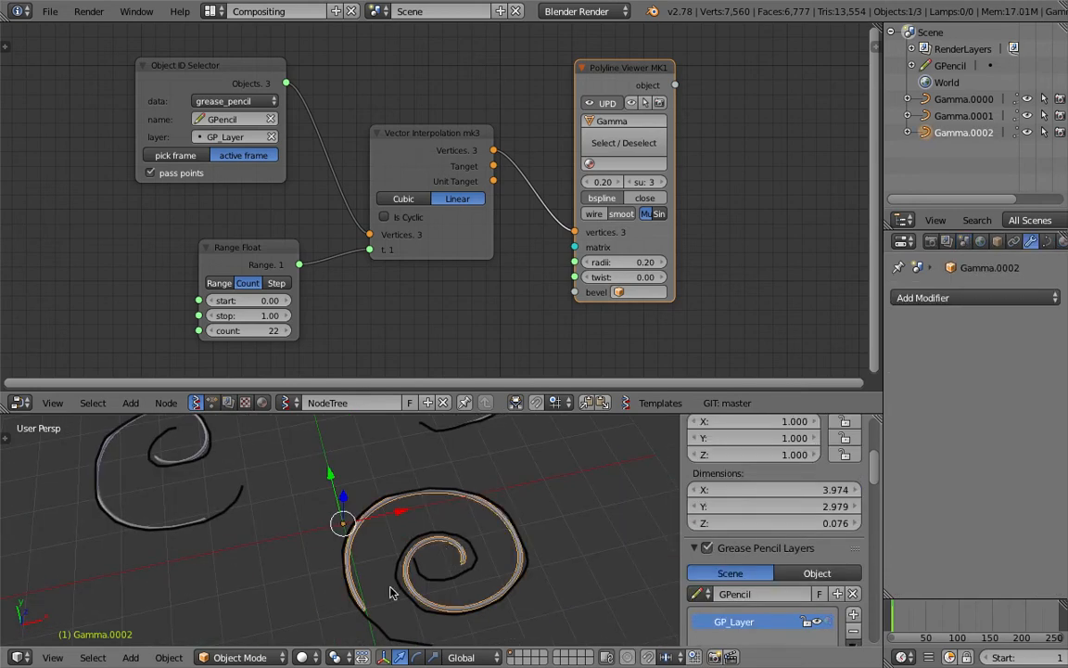
{"action": "middle_click_drag", "start_coordinate": [377, 541], "coordinate": [249, 557]}
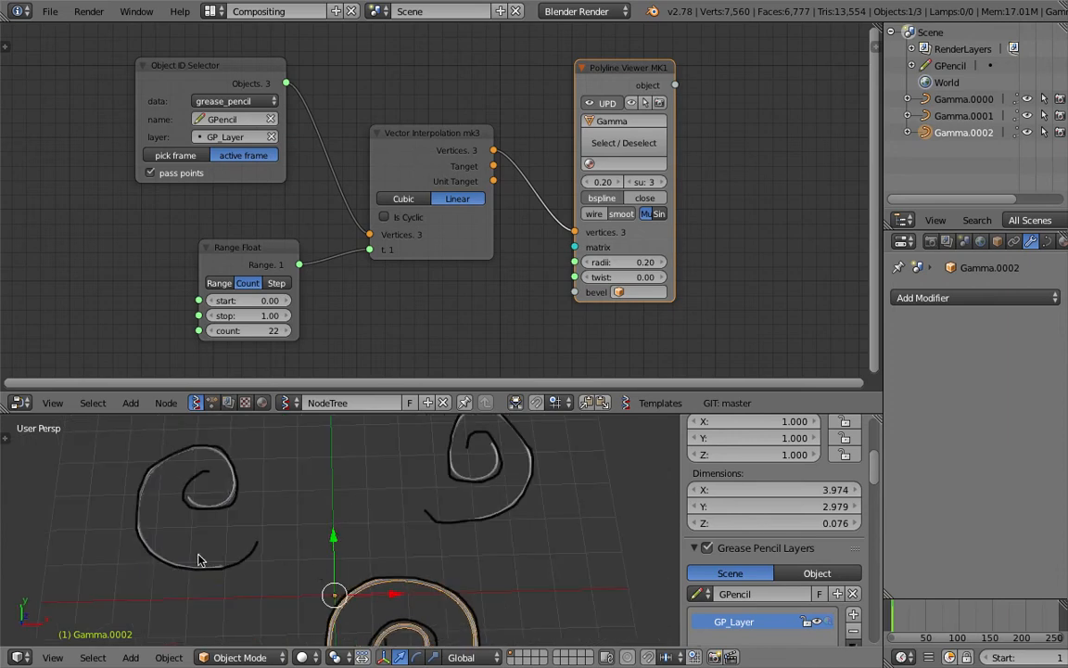
{"action": "right_click", "coordinate": [248, 558]}
{"action": "right_click", "coordinate": [484, 489]}
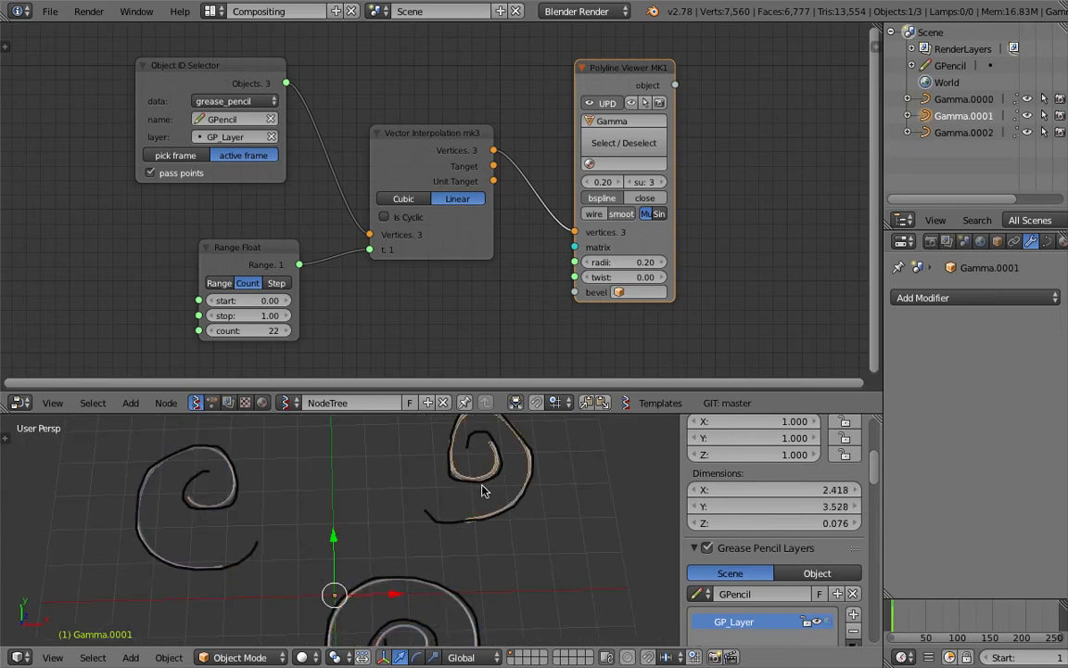
{"action": "middle_click_drag", "start_coordinate": [456, 508], "coordinate": [427, 516]}
{"action": "left_click_drag", "start_coordinate": [540, 414], "coordinate": [544, 320]}
{"action": "scroll", "coordinate": [497, 468], "scroll_direction": "down", "scroll_amount": 3}
{"action": "middle_click_drag", "start_coordinate": [496, 468], "coordinate": [520, 466]}
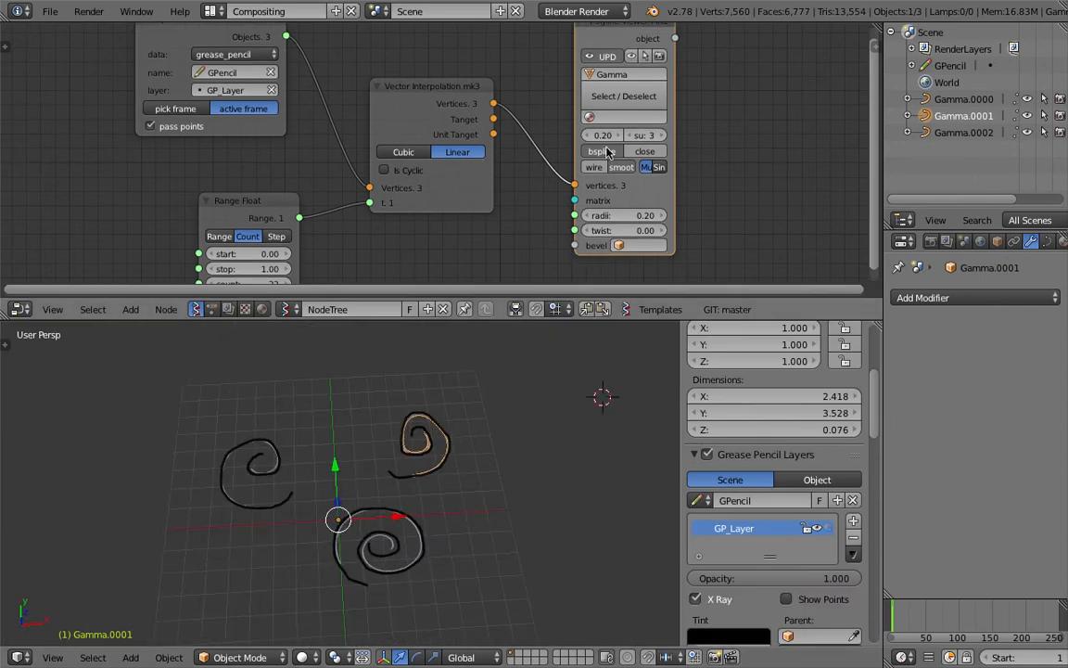
- Widen the Polyline Viewer node, set its radii to 0.68 and give the node editor more height
{"action": "left_click_drag", "start_coordinate": [674, 200], "coordinate": [702, 199]}
{"action": "left_click_drag", "start_coordinate": [632, 213], "coordinate": [653, 246]}
{"action": "left_click_drag", "start_coordinate": [657, 319], "coordinate": [655, 398]}
{"action": "scroll", "coordinate": [531, 165], "scroll_direction": "down", "scroll_amount": 1}
{"action": "middle_click_drag", "start_coordinate": [531, 165], "coordinate": [425, 172]}
{"action": "key", "text": "shift+a"}
{"action": "left_click", "coordinate": [687, 122]}
{"action": "type", "text": "object"}
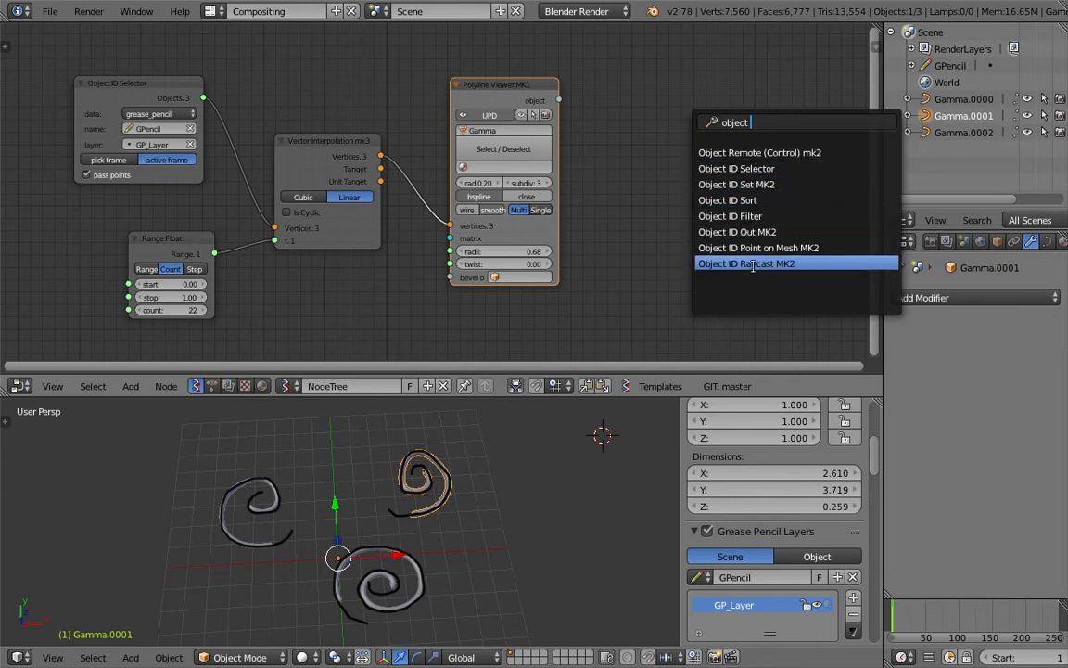
{"action": "key", "text": "Escape"}
{"action": "scroll", "coordinate": [706, 162], "scroll_direction": "left", "scroll_amount": 1, "text": "ctrl"}
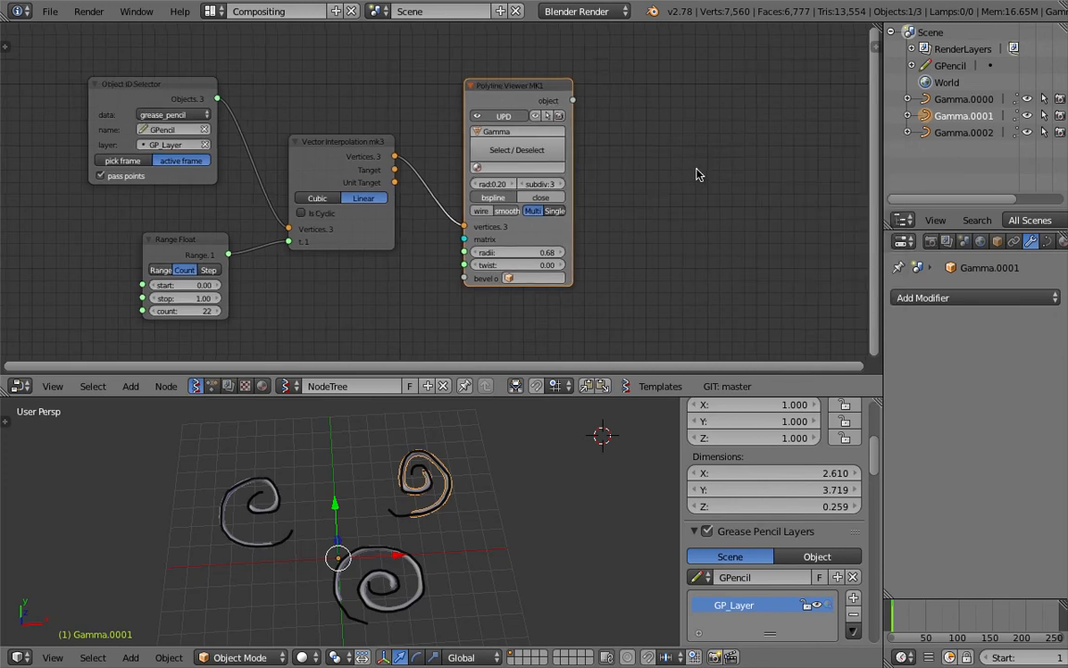
- Set the Polyline Viewer's radii to 1.73 to thicken the spiral curves
{"action": "middle_click_drag", "start_coordinate": [490, 501], "coordinate": [472, 471]}
{"action": "left_click_drag", "start_coordinate": [523, 252], "coordinate": [620, 253]}
{"action": "scroll", "coordinate": [542, 164], "scroll_direction": "down", "scroll_amount": 2}
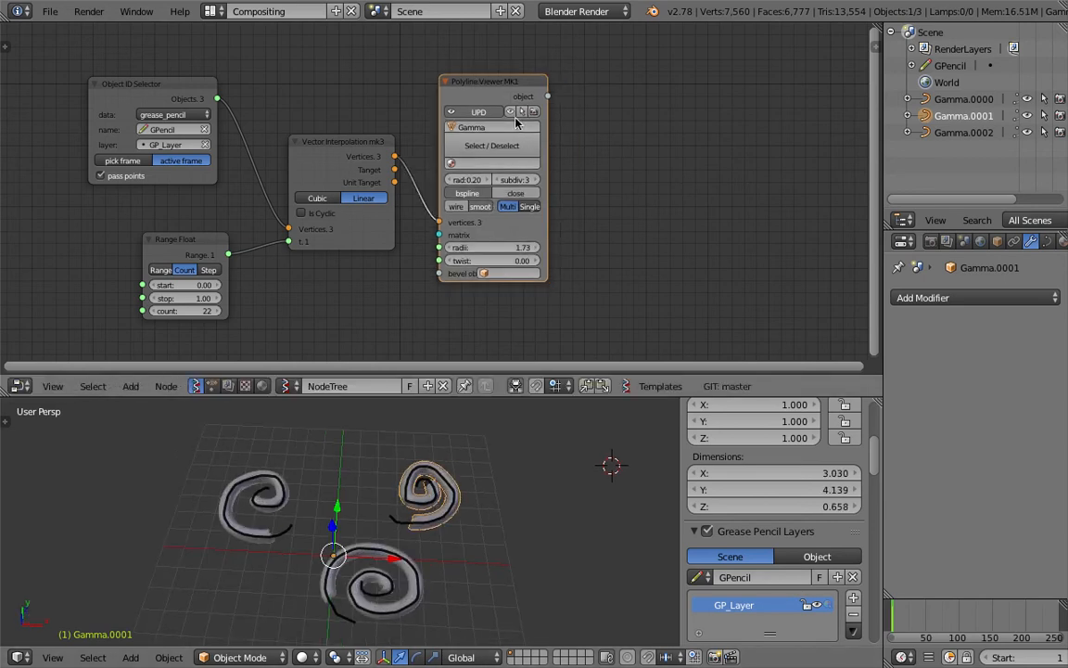
{"action": "scroll", "coordinate": [556, 158], "scroll_direction": "right", "scroll_amount": 1, "text": "ctrl"}
{"action": "key", "text": "shift+a"}
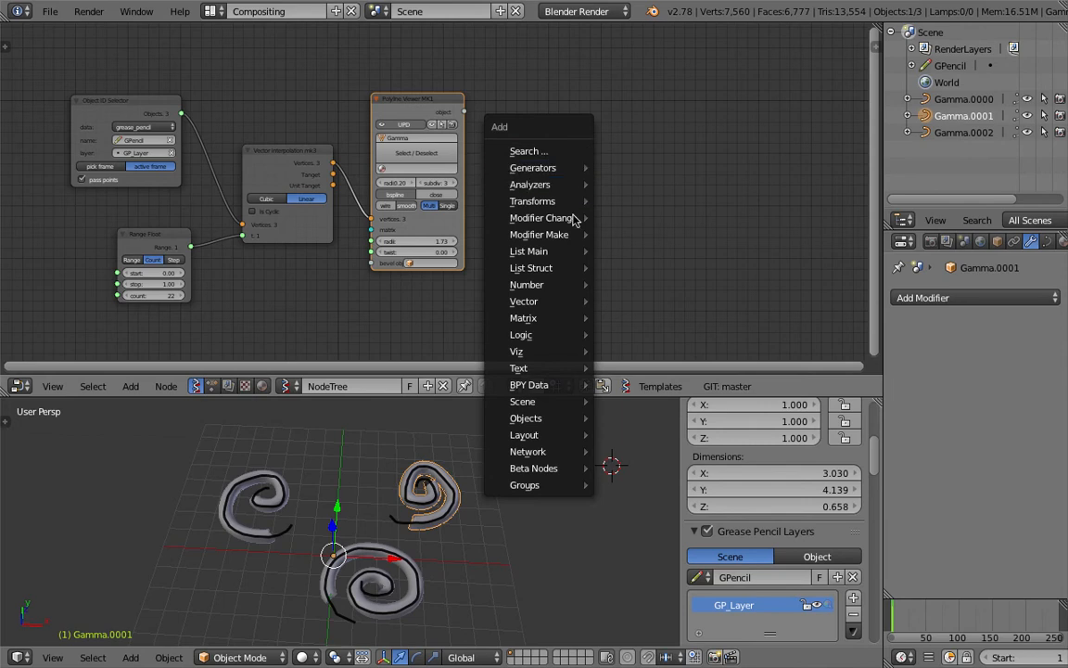
{"action": "mouse_move", "coordinate": [575, 184]}
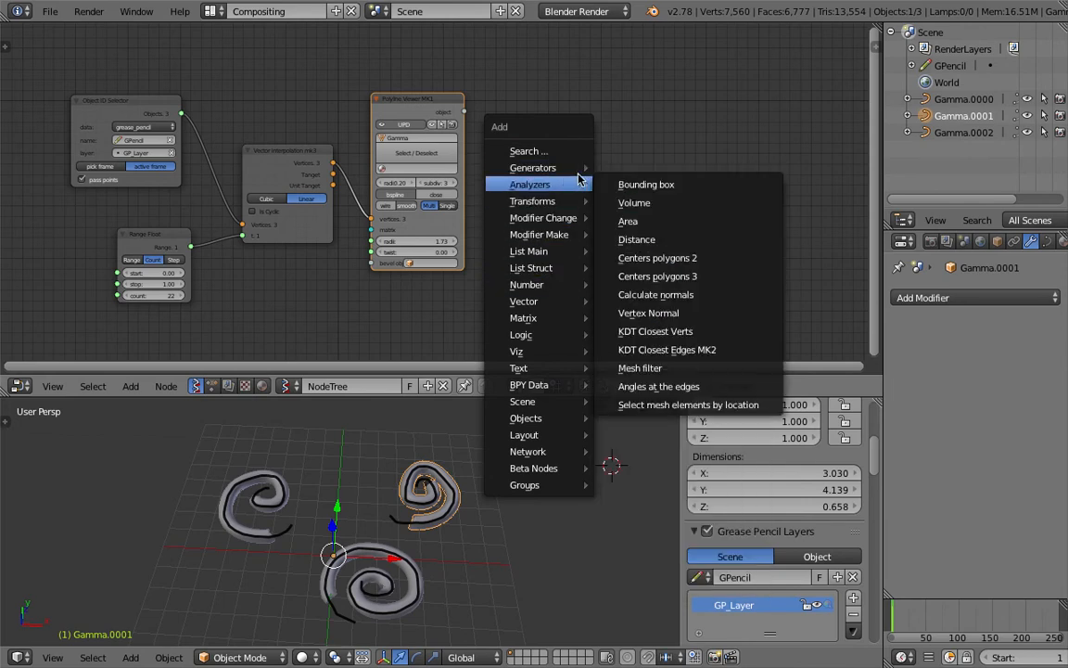
{"action": "scroll", "coordinate": [559, 123], "scroll_direction": "down", "scroll_amount": 2}
{"action": "middle_click_drag", "start_coordinate": [558, 121], "coordinate": [563, 131]}
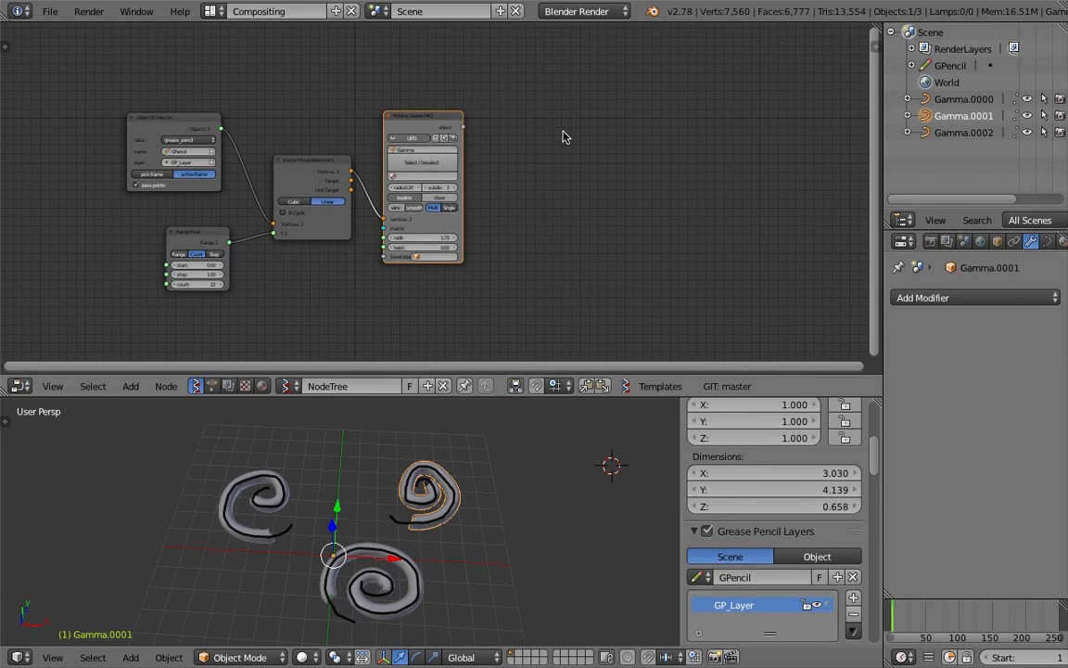
{"action": "key", "text": "shift+a"}
{"action": "mouse_move", "coordinate": [533, 130]}
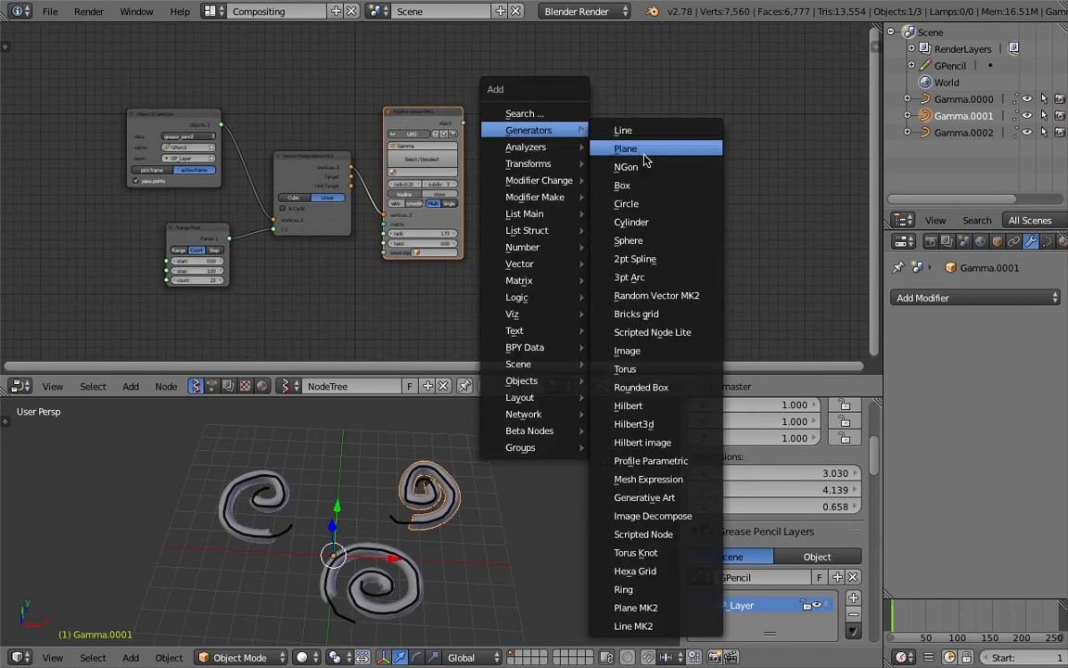
{"action": "mouse_move", "coordinate": [566, 180]}
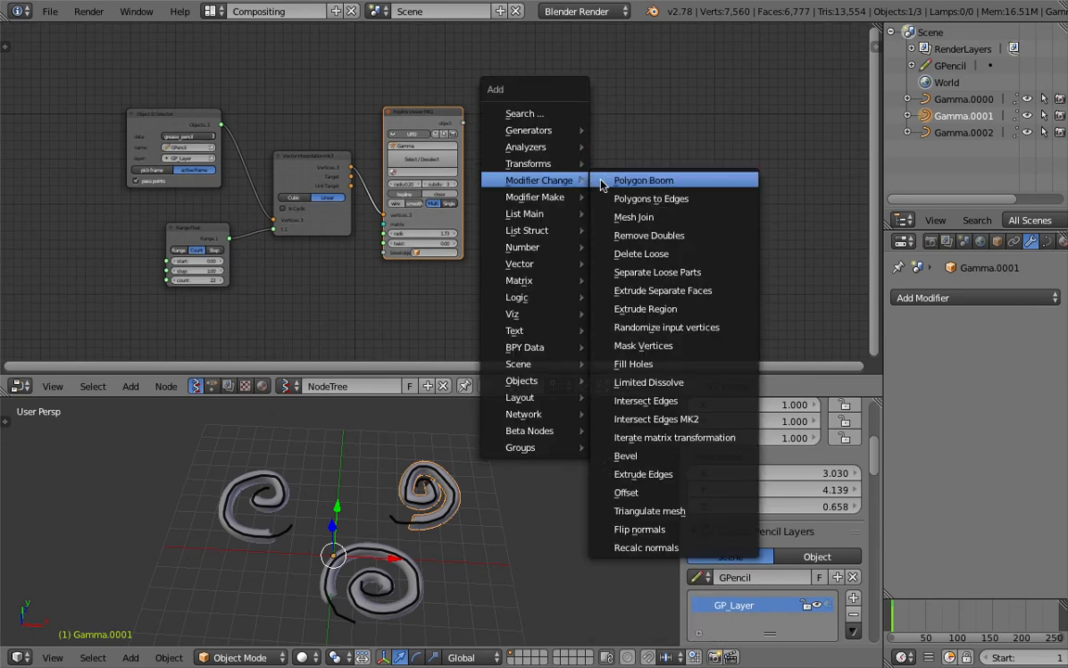
{"action": "mouse_move", "coordinate": [559, 144]}
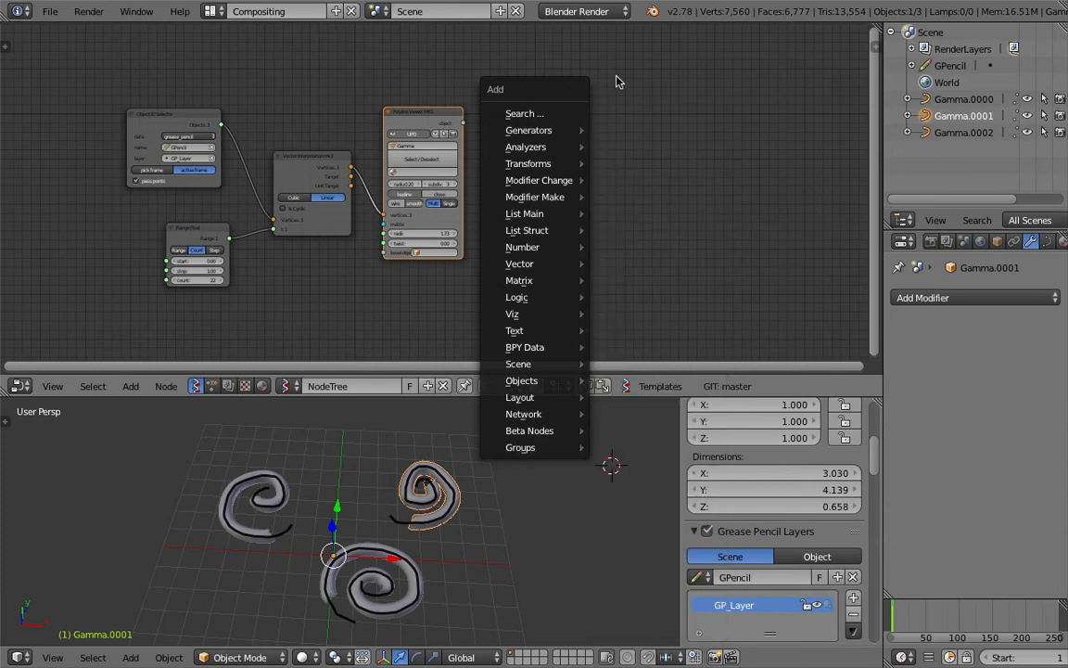
{"action": "middle_click_drag", "start_coordinate": [603, 112], "coordinate": [575, 145]}
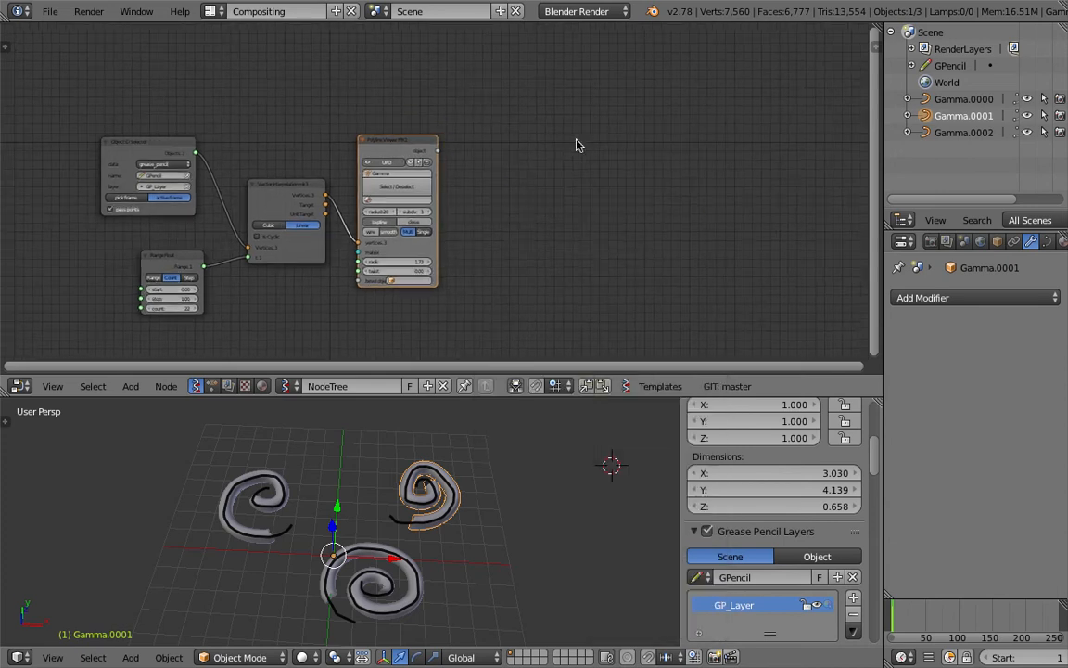
{"action": "scroll", "coordinate": [576, 145], "scroll_direction": "down", "scroll_amount": 1}
{"action": "scroll", "coordinate": [524, 141], "scroll_direction": "up", "scroll_amount": 1}
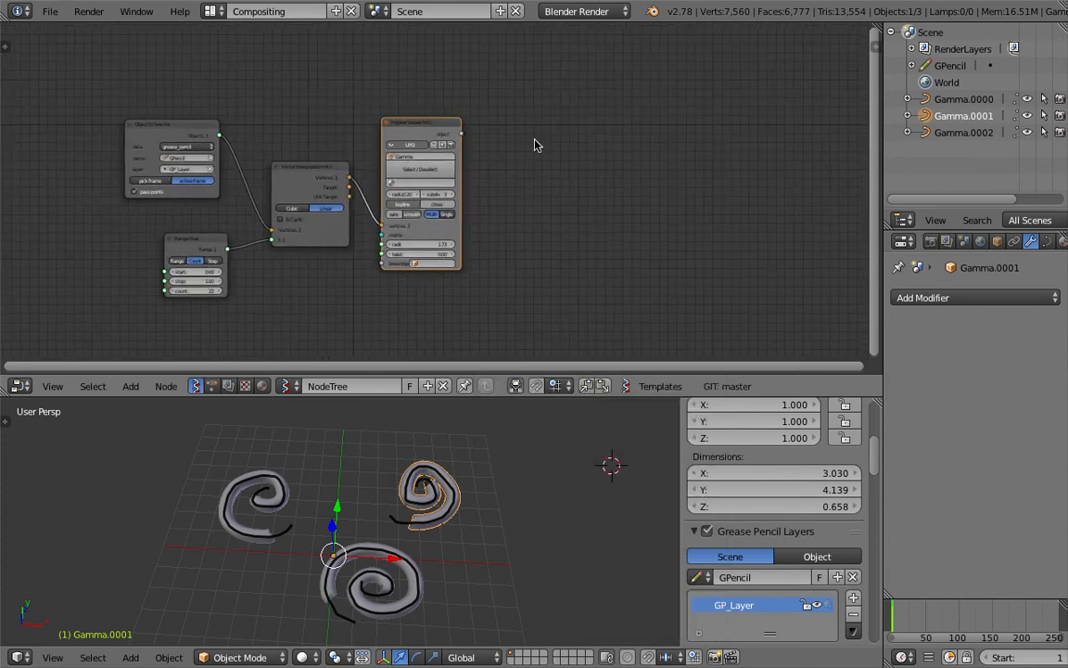
{"action": "scroll", "coordinate": [552, 146], "scroll_direction": "up", "scroll_amount": 1}
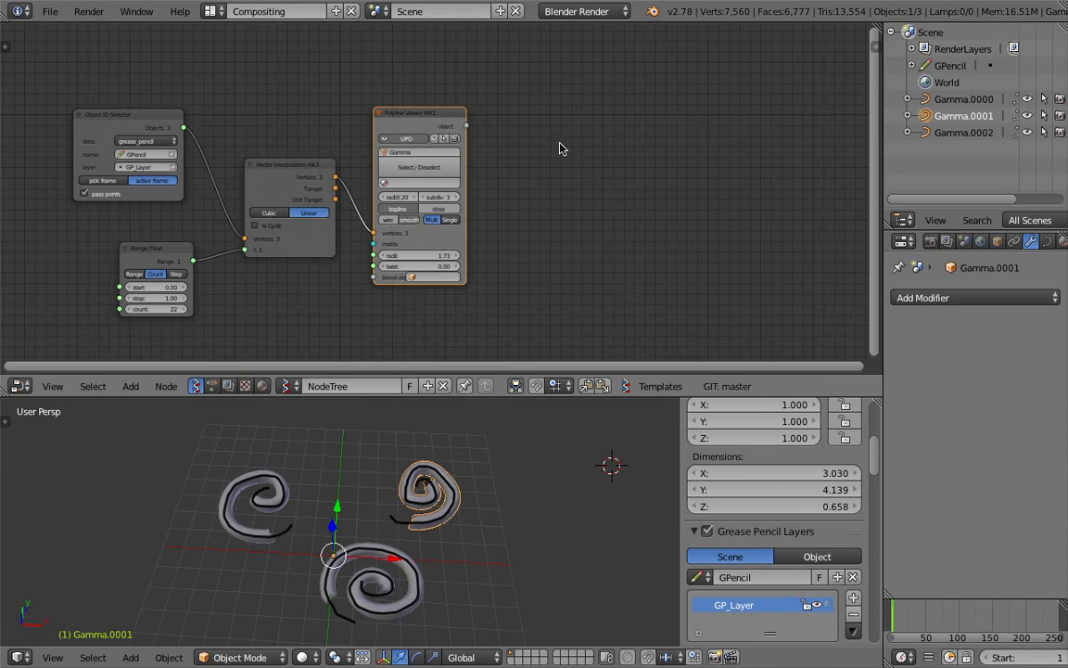
{"action": "scroll", "coordinate": [558, 142], "scroll_direction": "up", "scroll_amount": 2}
{"action": "middle_click_drag", "start_coordinate": [416, 95], "coordinate": [447, 105]}
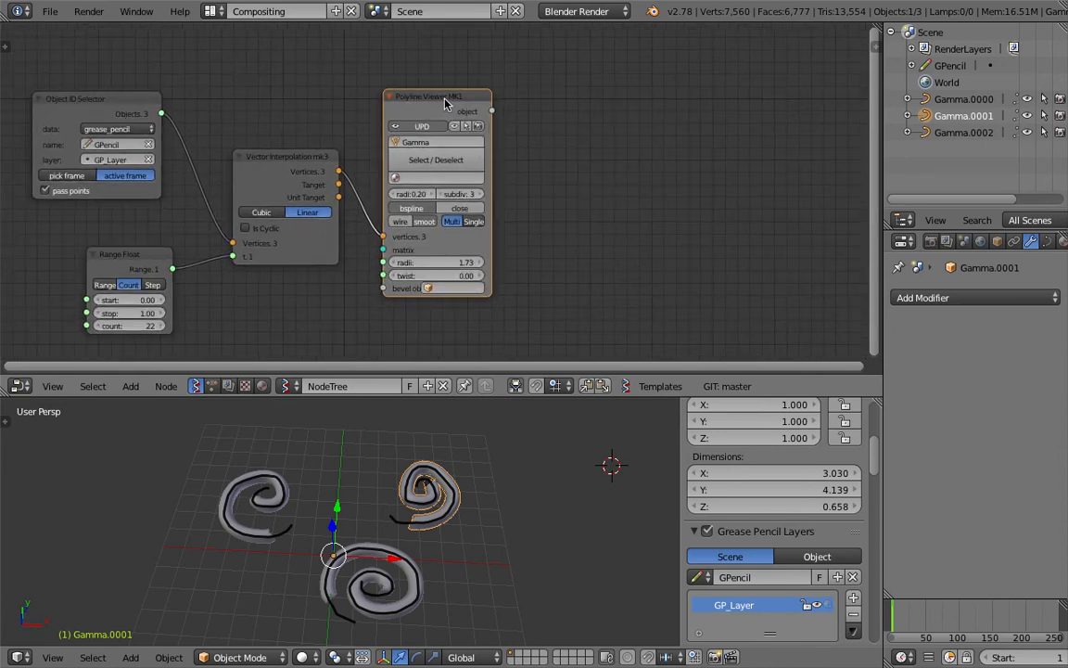
{"action": "scroll", "coordinate": [444, 102], "scroll_direction": "up", "scroll_amount": 5}
{"action": "scroll", "coordinate": [462, 163], "scroll_direction": "down", "scroll_amount": 3}
{"action": "middle_click_drag", "start_coordinate": [469, 158], "coordinate": [525, 136]}
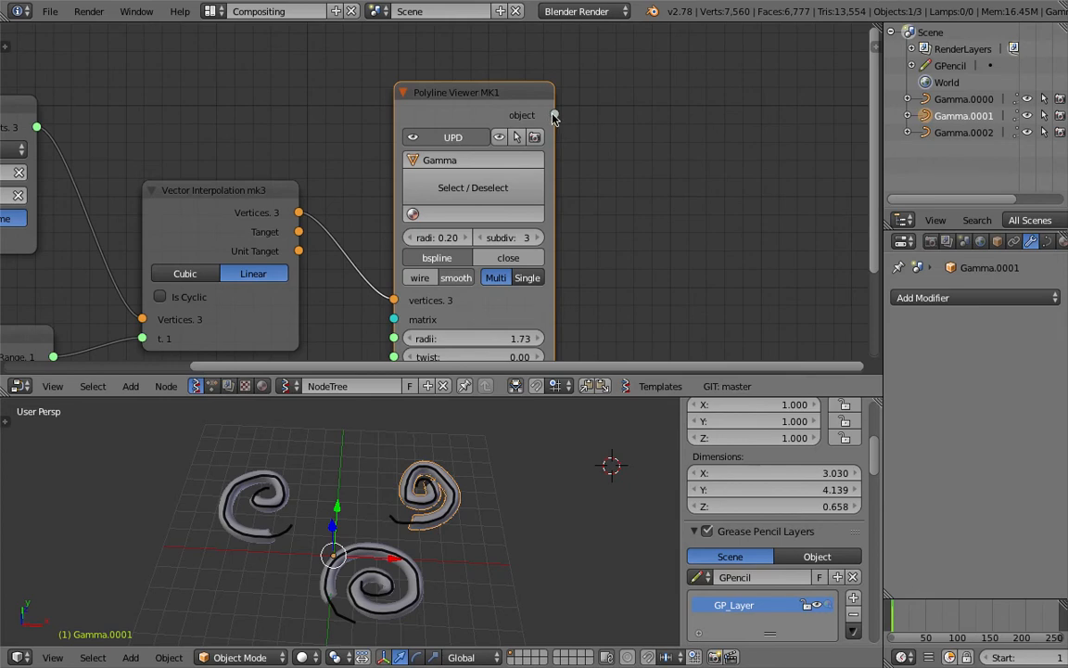
- Bring the whole node chain into view and shift the Polyline Viewer node slightly away from the Vector Interpolation node
{"action": "scroll", "coordinate": [554, 119], "scroll_direction": "up", "scroll_amount": 1}
{"action": "left_click_drag", "start_coordinate": [575, 100], "coordinate": [691, 134]}
{"action": "left_click_drag", "start_coordinate": [575, 102], "coordinate": [705, 213]}
{"action": "scroll", "coordinate": [674, 231], "scroll_direction": "down", "scroll_amount": 3}
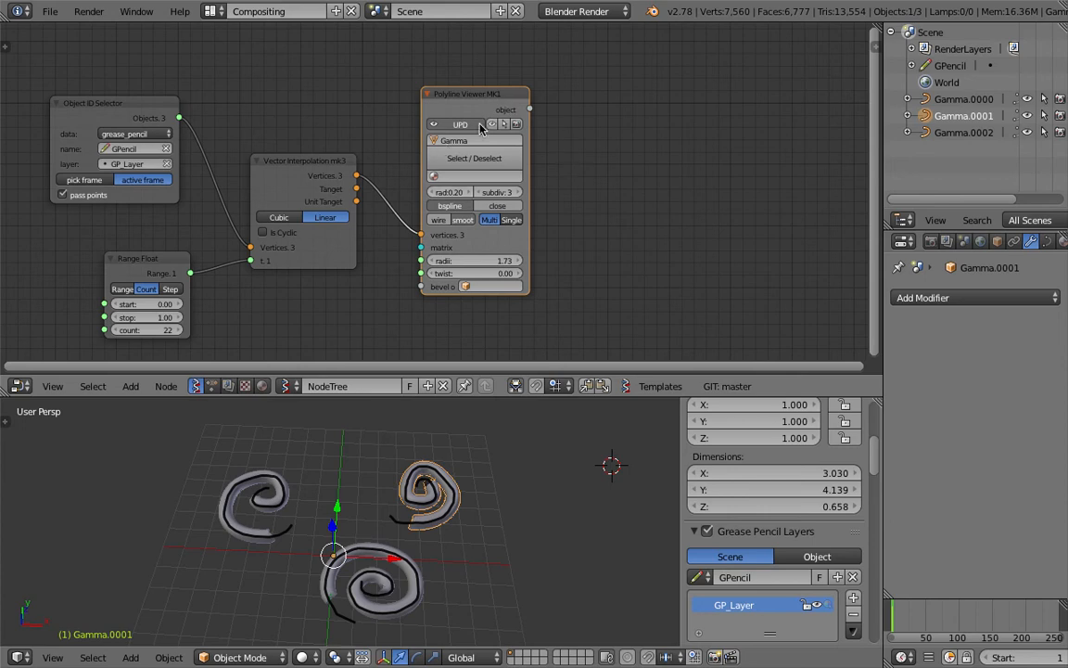
{"action": "left_click_drag", "start_coordinate": [480, 89], "coordinate": [496, 87]}
- Select the large front spiral and examine the thickened curves from several angles
{"action": "middle_click_drag", "start_coordinate": [349, 501], "coordinate": [281, 482]}
{"action": "scroll", "coordinate": [292, 512], "scroll_direction": "up", "scroll_amount": 1}
{"action": "middle_click_drag", "start_coordinate": [286, 534], "coordinate": [296, 503]}
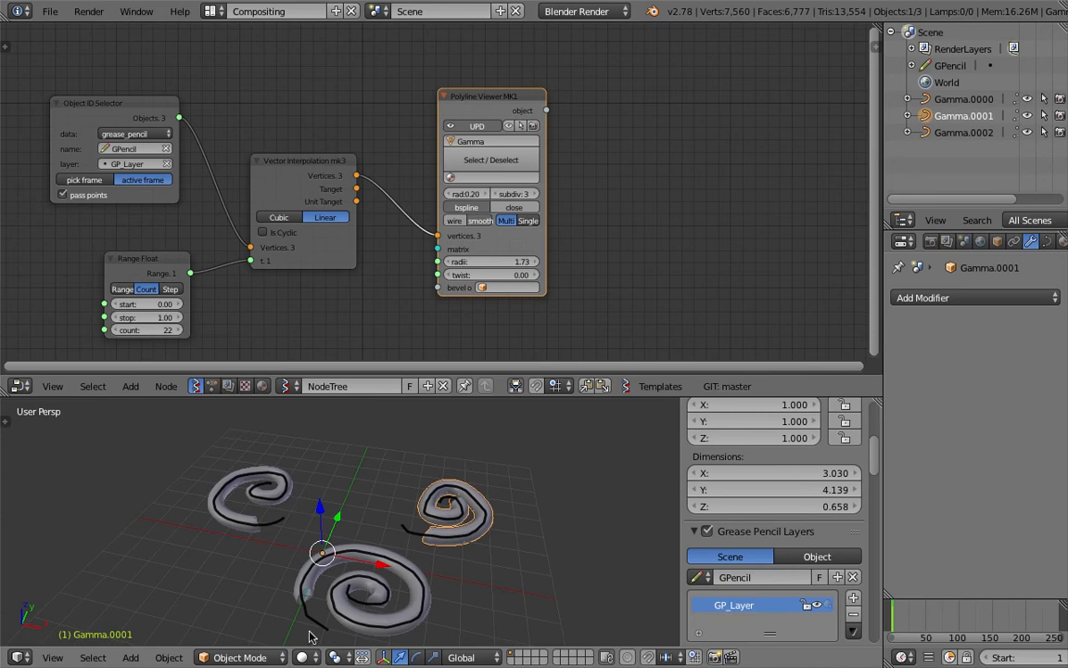
{"action": "right_click", "coordinate": [399, 554]}
{"action": "middle_click_drag", "start_coordinate": [394, 606], "coordinate": [393, 554]}
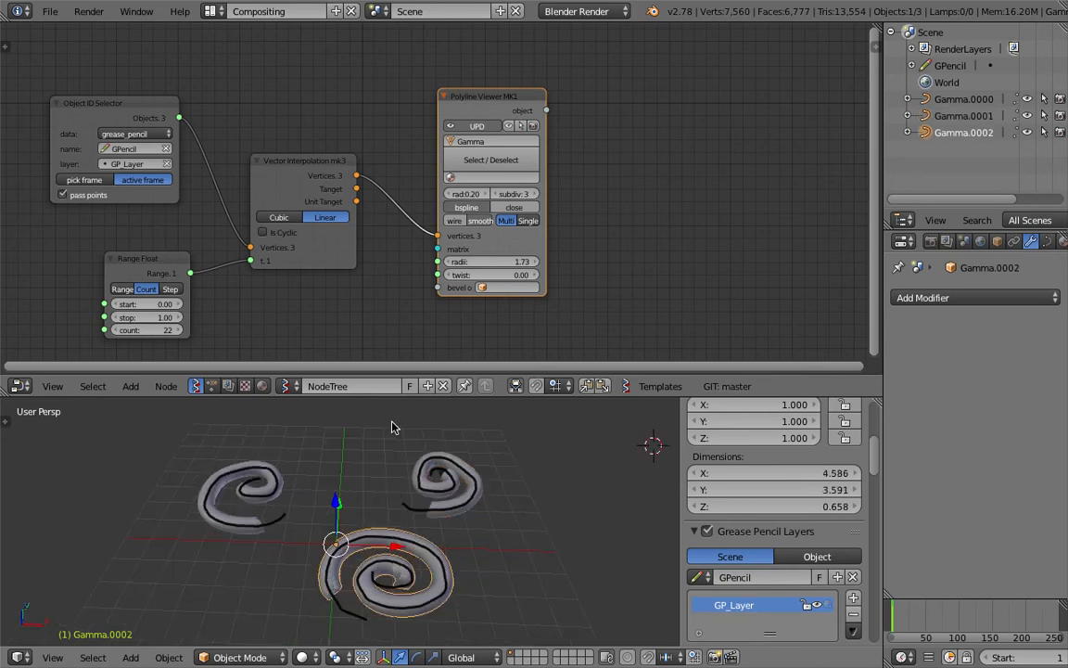
- Add an Object ID Out MK2 node beside the Polyline Viewer and connect the viewer's object output to its Objects input
{"action": "left_click_drag", "start_coordinate": [547, 111], "coordinate": [570, 114]}
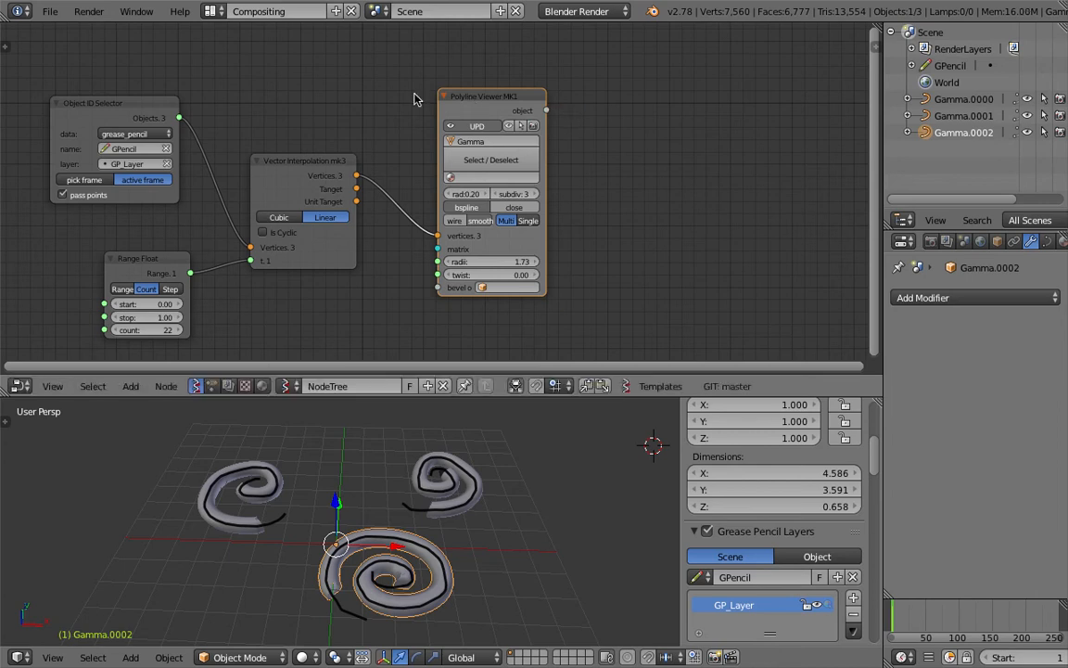
{"action": "scroll", "coordinate": [602, 102], "scroll_direction": "down", "scroll_amount": 2}
{"action": "key", "text": "shift+a"}
{"action": "left_click", "coordinate": [594, 124]}
{"action": "type", "text": "object"}
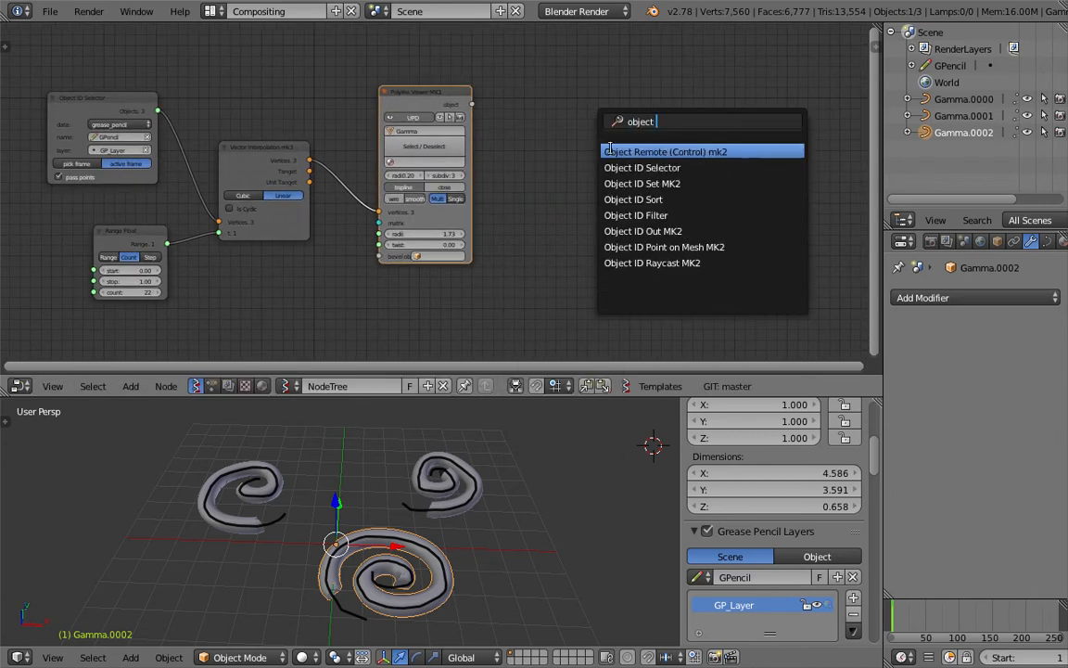
{"action": "left_click", "coordinate": [675, 231]}
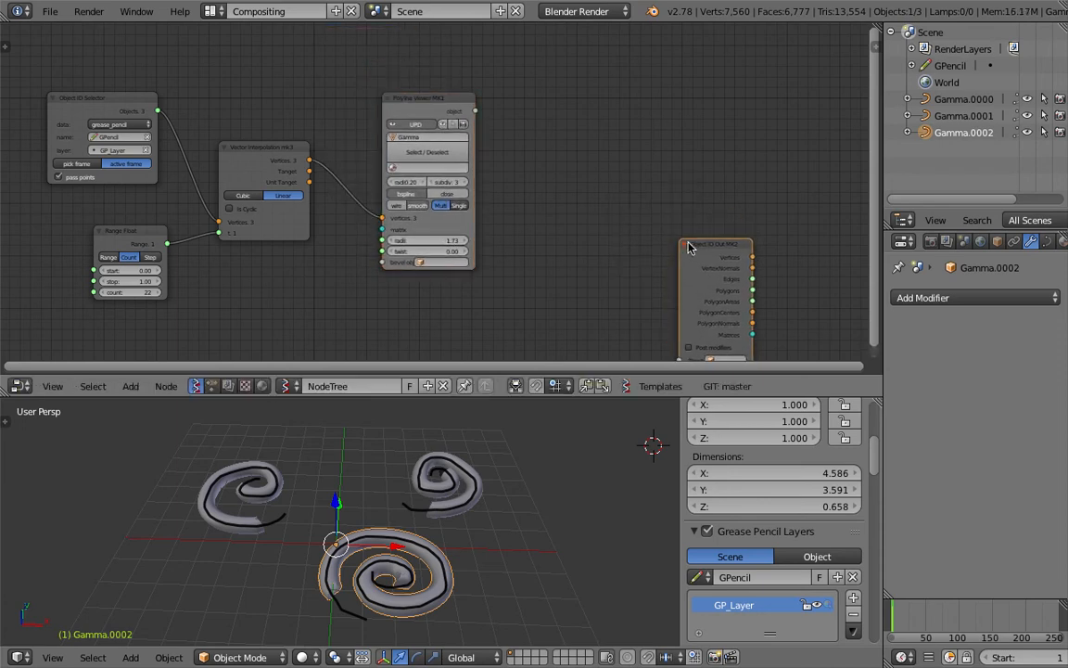
{"action": "left_click", "coordinate": [484, 39]}
{"action": "scroll", "coordinate": [497, 104], "scroll_direction": "up", "scroll_amount": 2}
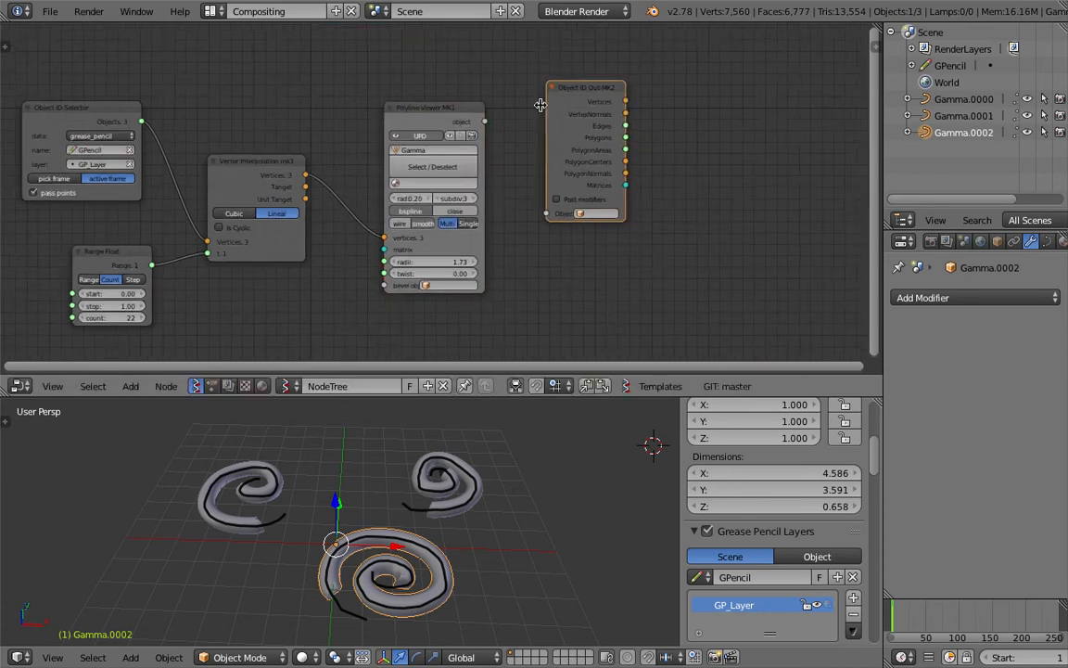
{"action": "left_click_drag", "start_coordinate": [500, 109], "coordinate": [575, 219]}
{"action": "scroll", "coordinate": [715, 172], "scroll_direction": "right", "scroll_amount": 2, "text": "ctrl"}
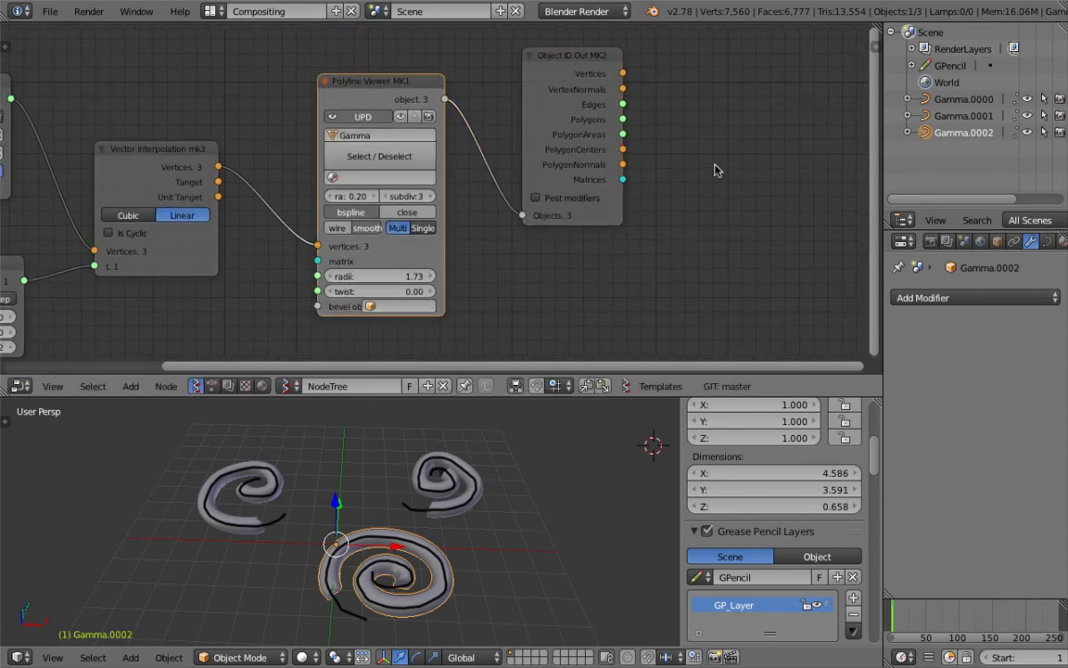
- Add an Objects in mk3 node beside the Object ID Out MK2 node
{"action": "key", "text": "space"}
{"action": "type", "text": "object id"}
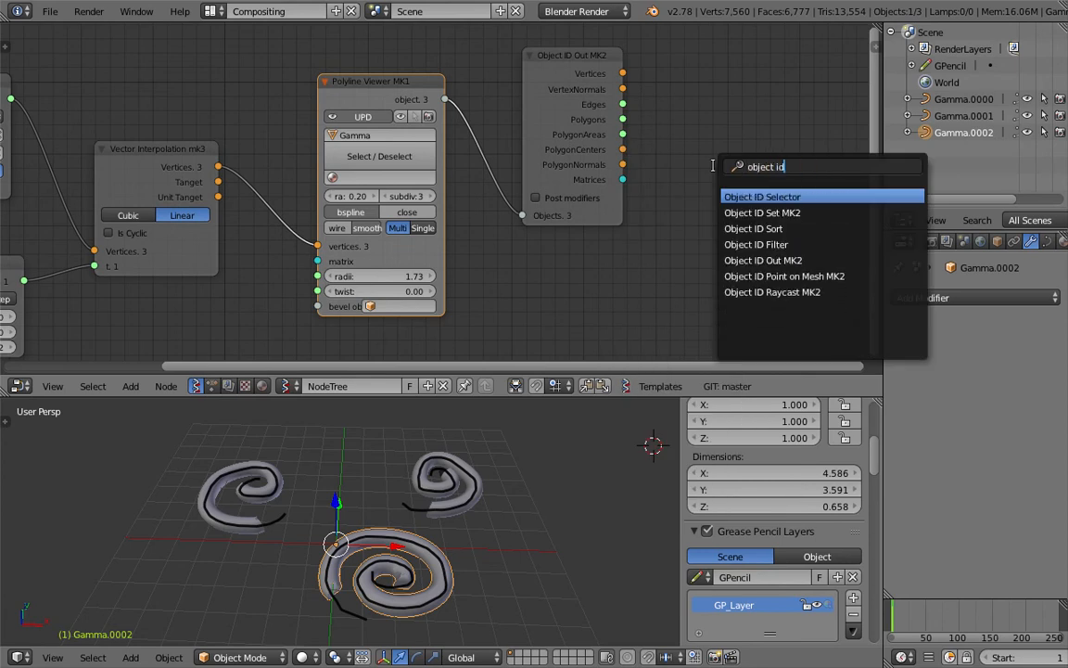
{"action": "key", "text": "BackSpace"}
{"action": "key", "text": "BackSpace"}
{"action": "type", "text": "view"}
{"action": "key", "text": "ctrl+a"}
{"action": "type", "text": "objd"}
{"action": "key", "text": "BackSpace"}
{"action": "type", "text": "ects i"}
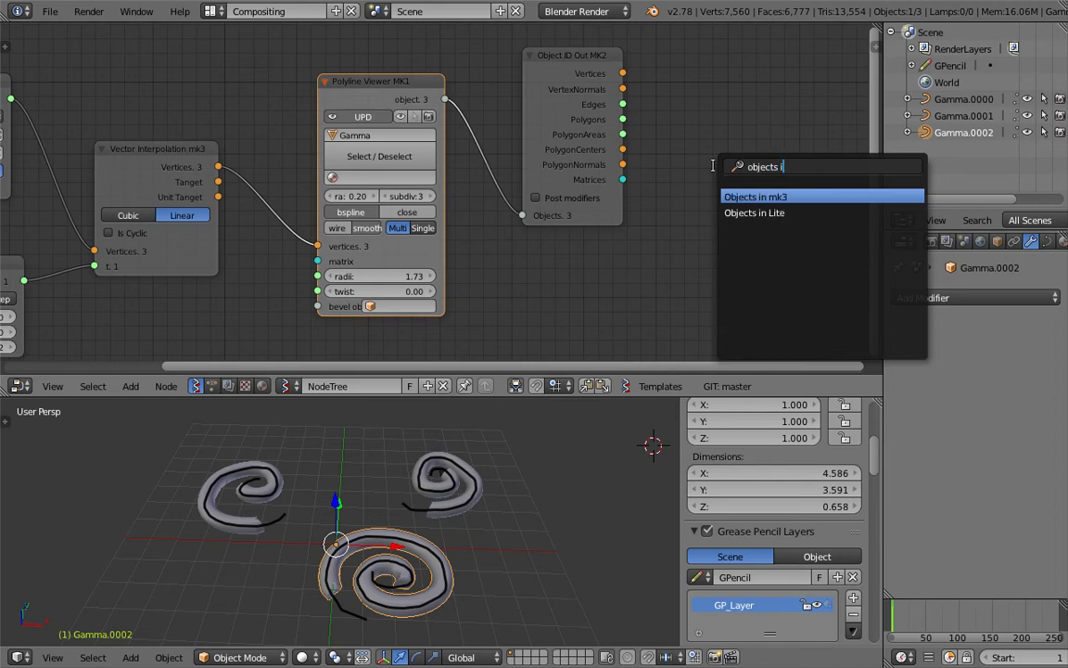
{"action": "key", "text": "Return"}
{"action": "left_click", "coordinate": [723, 133]}
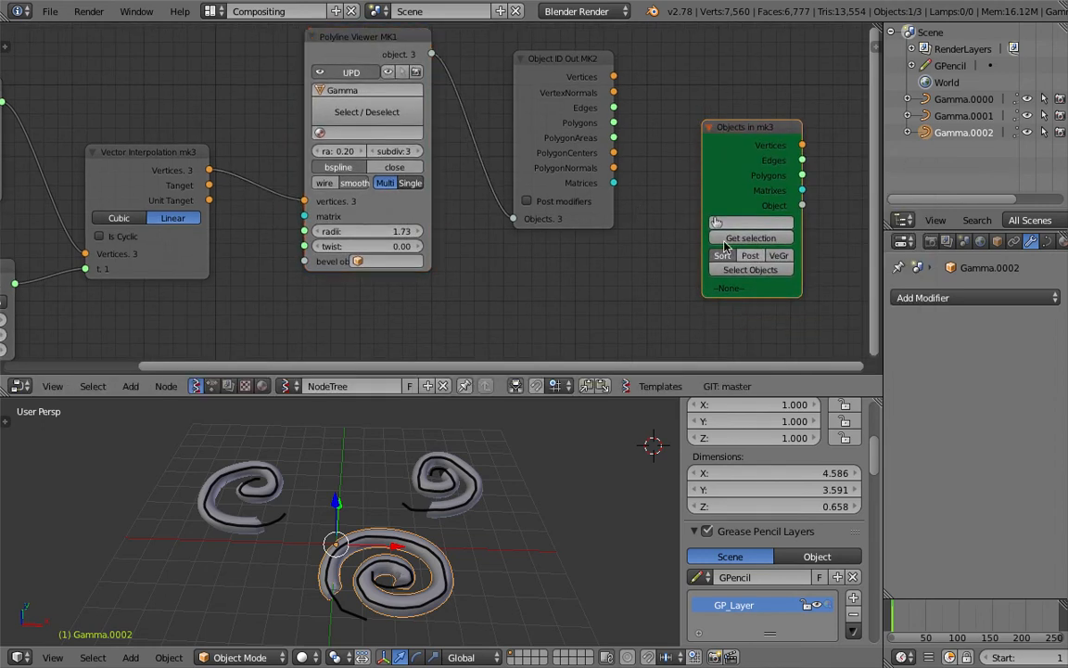
- Compare the Objects in mk3 node with Object ID Out MK2 and delete it
{"action": "left_click_drag", "start_coordinate": [749, 165], "coordinate": [747, 138]}
{"action": "middle_click_drag", "start_coordinate": [789, 185], "coordinate": [609, 214]}
{"action": "scroll", "coordinate": [569, 208], "scroll_direction": "up", "scroll_amount": 3}
{"action": "left_click_drag", "start_coordinate": [609, 181], "coordinate": [621, 181]}
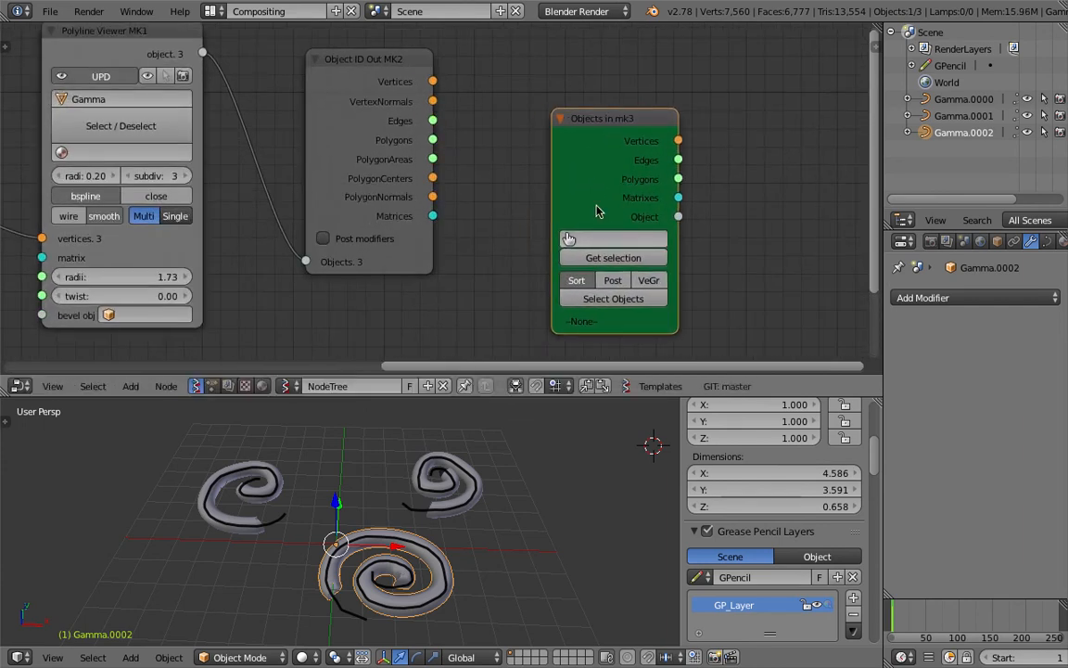
{"action": "key", "text": "x"}
- Reposition the Object ID Out MK2 node next to the Polyline Viewer and widen it
{"action": "scroll", "coordinate": [557, 181], "scroll_direction": "down", "scroll_amount": 3}
{"action": "middle_click_drag", "start_coordinate": [453, 169], "coordinate": [538, 199]}
{"action": "mouse_move", "coordinate": [446, 144]}
{"action": "left_mouse_down"}
{"action": "mouse_move", "coordinate": [467, 131]}
{"action": "mouse_move", "coordinate": [449, 125]}
{"action": "left_mouse_up"}
{"action": "scroll", "coordinate": [449, 126], "scroll_direction": "up", "scroll_amount": 1}
{"action": "middle_click_drag", "start_coordinate": [449, 125], "coordinate": [473, 113]}
{"action": "left_click_drag", "start_coordinate": [477, 119], "coordinate": [465, 129]}
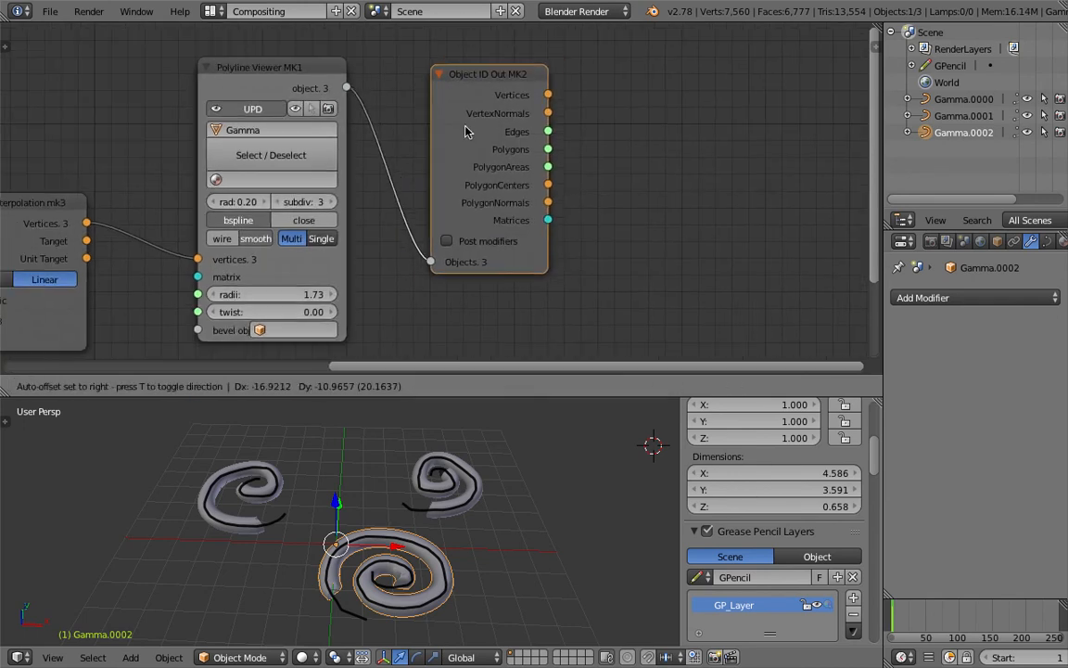
{"action": "scroll", "coordinate": [469, 165], "scroll_direction": "up", "scroll_amount": 1}
{"action": "left_click_drag", "start_coordinate": [559, 251], "coordinate": [580, 260]}
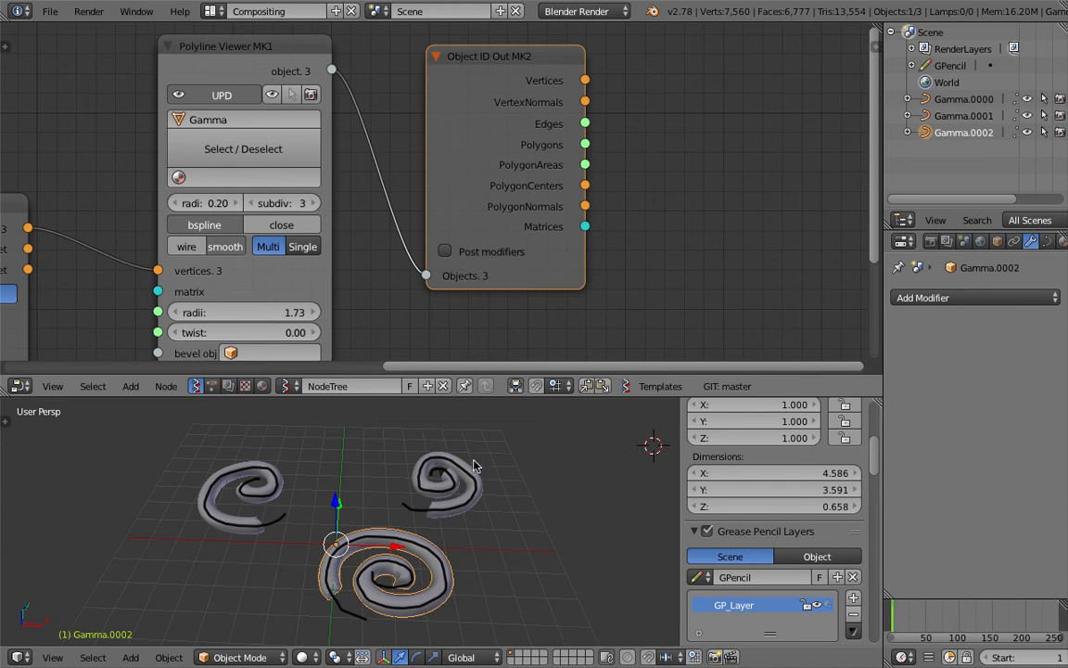
- Select the small spiral Gamma.0001 and add a Remesh modifier to it
{"action": "right_click", "coordinate": [436, 464]}
{"action": "middle_click_drag", "start_coordinate": [436, 464], "coordinate": [490, 498]}
{"action": "scroll", "coordinate": [489, 498], "scroll_direction": "up", "scroll_amount": 6}
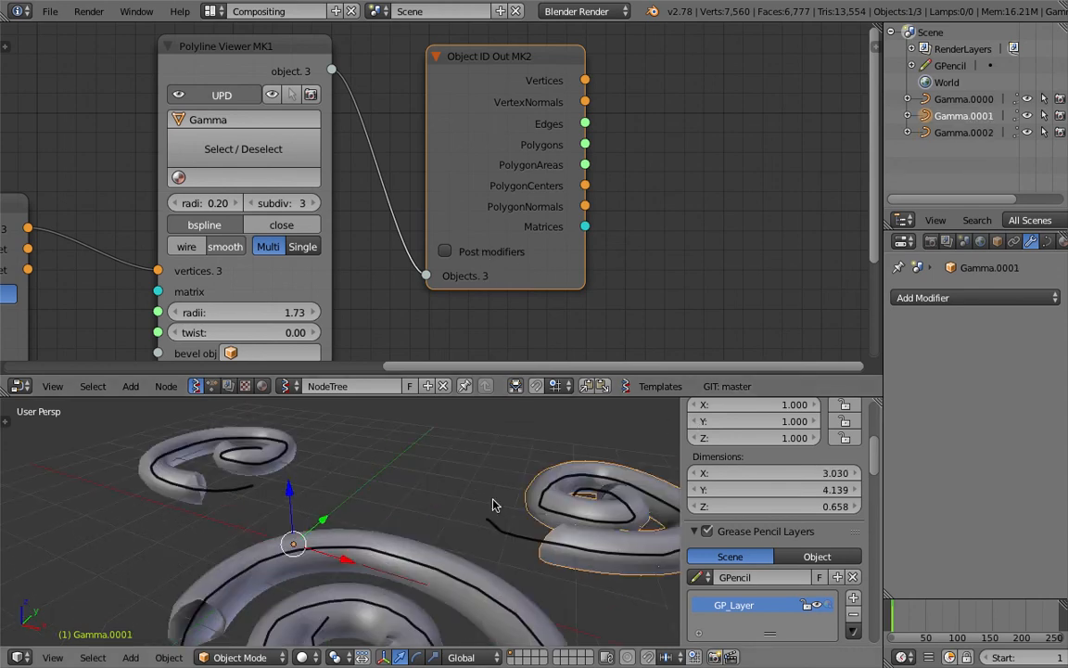
{"action": "middle_click_drag", "start_coordinate": [420, 509], "coordinate": [538, 519]}
{"action": "scroll", "coordinate": [579, 479], "scroll_direction": "down", "scroll_amount": 3}
{"action": "left_click", "coordinate": [977, 298]}
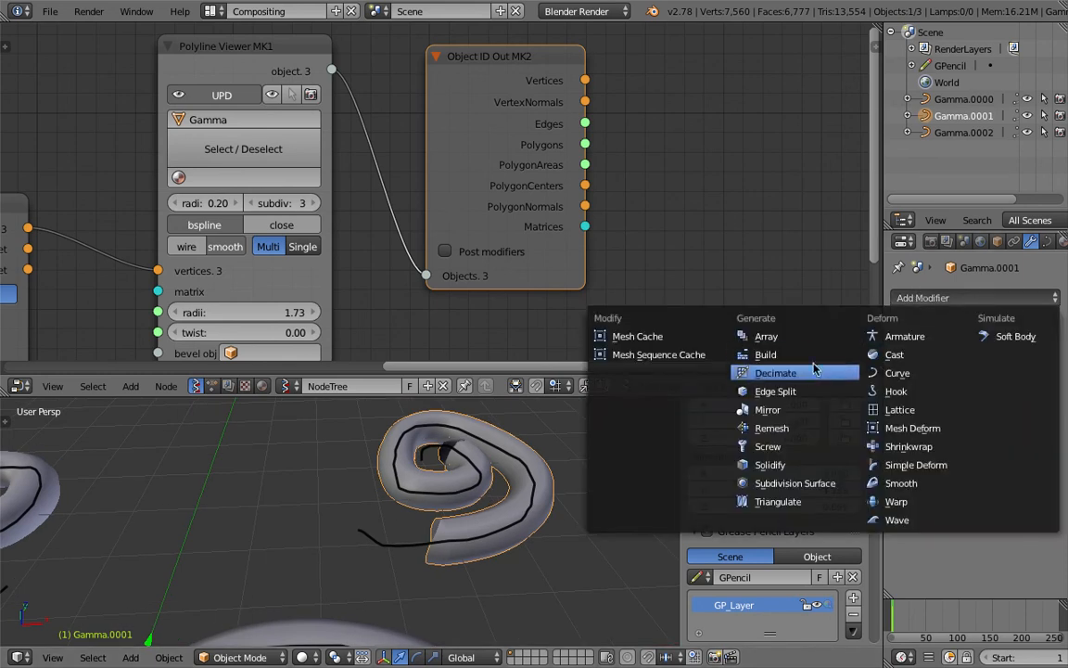
{"action": "left_click", "coordinate": [753, 428]}
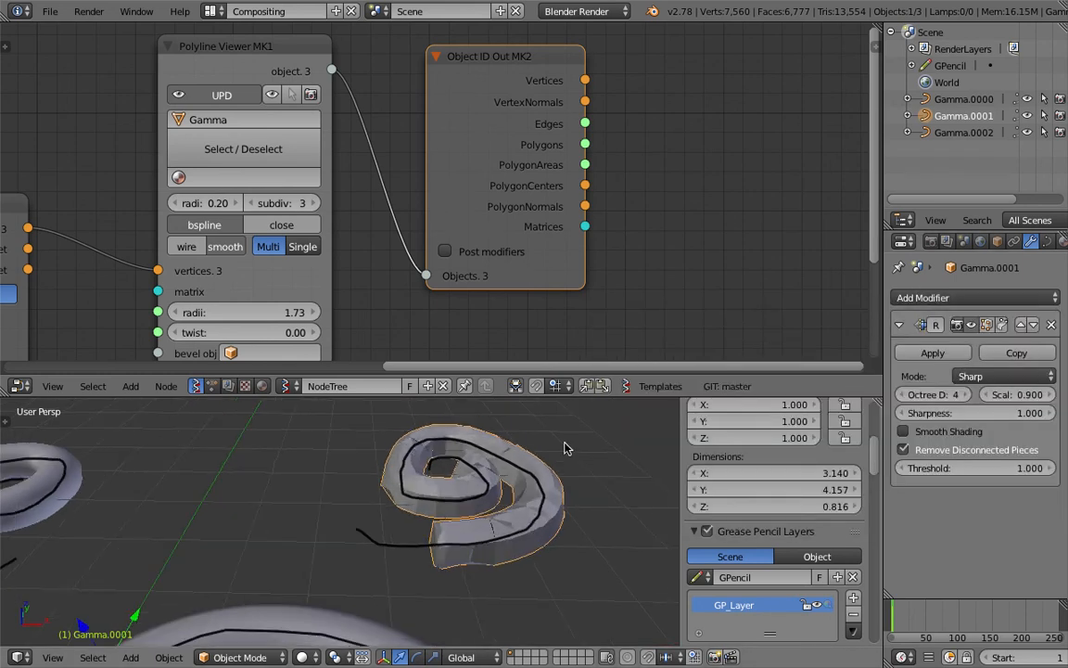
- Set the Remesh modifier's mode to Blocks and enable Post modifiers on the Object ID Out node
{"action": "middle_click_drag", "start_coordinate": [567, 448], "coordinate": [324, 420]}
{"action": "left_click", "coordinate": [1007, 376]}
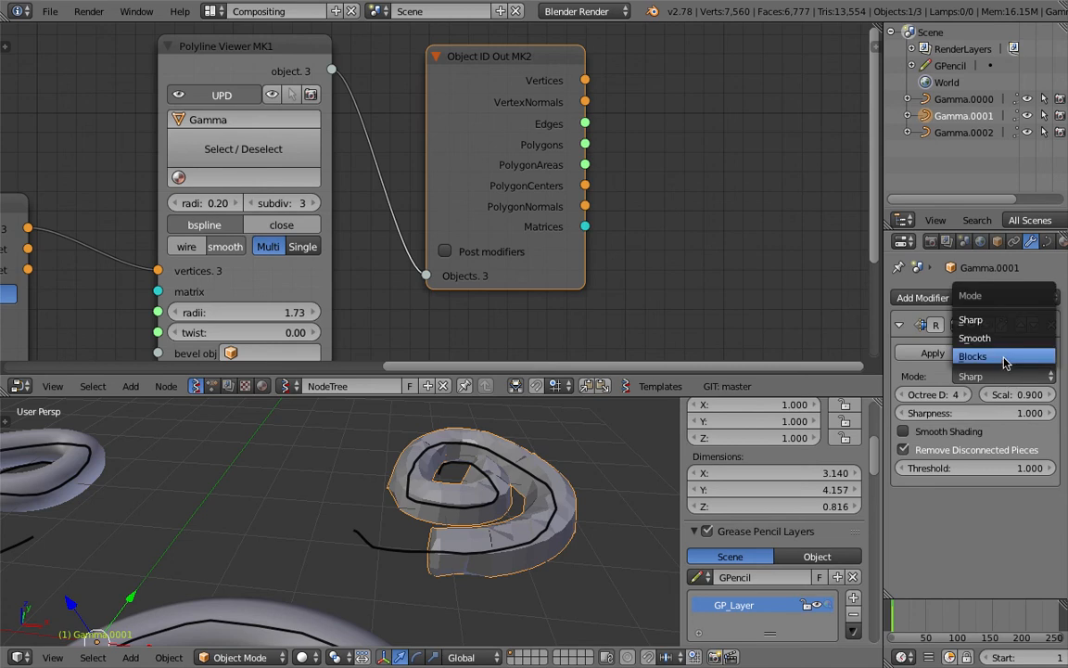
{"action": "left_click", "coordinate": [1005, 358]}
{"action": "middle_click_drag", "start_coordinate": [528, 501], "coordinate": [336, 551]}
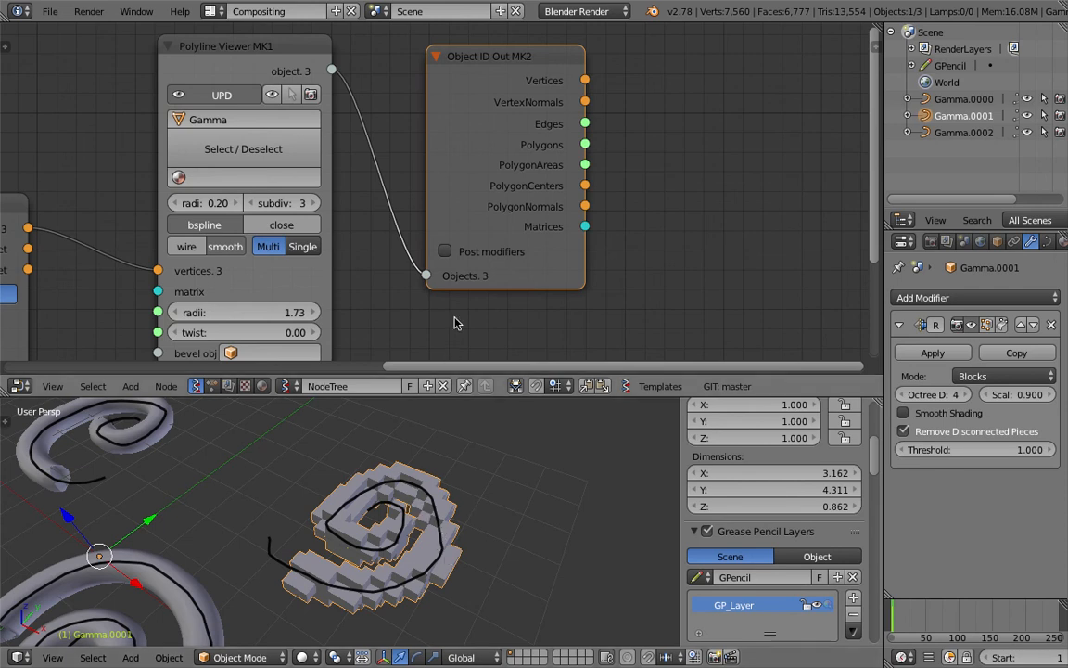
{"action": "middle_click_drag", "start_coordinate": [459, 311], "coordinate": [500, 307]}
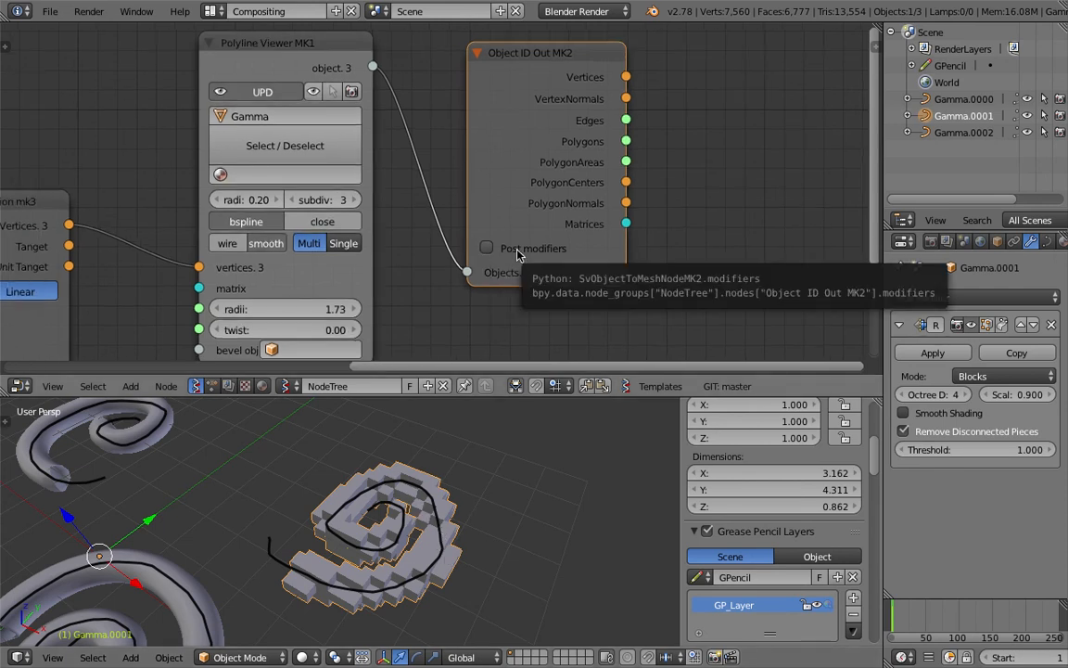
{"action": "left_click", "coordinate": [487, 248]}
- Add a Viewer Draw node and connect the Object ID Out node's Vertices output to its vertices input
{"action": "scroll", "coordinate": [514, 508], "scroll_direction": "down", "scroll_amount": 2}
{"action": "middle_click_drag", "start_coordinate": [658, 141], "coordinate": [582, 147]}
{"action": "key", "text": "shift+a"}
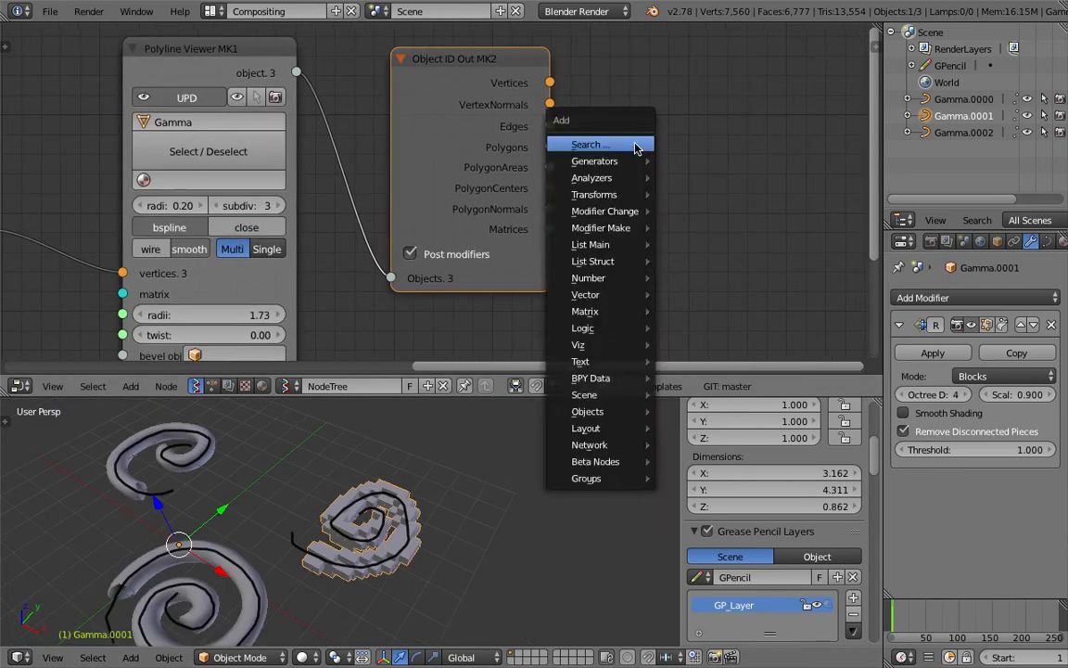
{"action": "left_click", "coordinate": [573, 144]}
{"action": "type", "text": "view"}
{"action": "key", "text": "Return"}
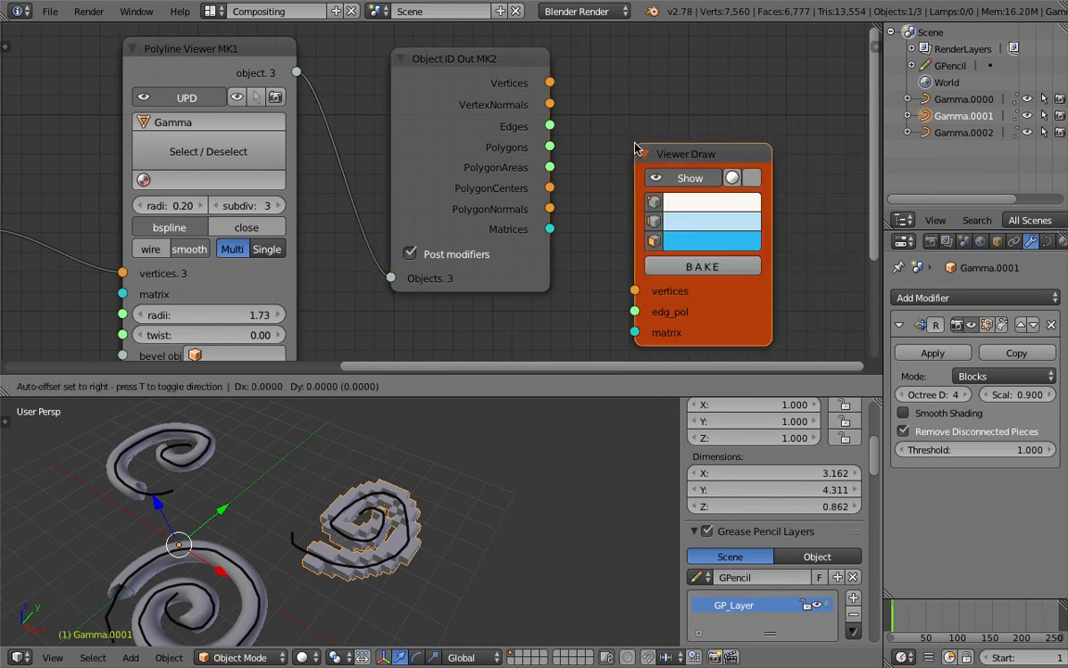
{"action": "left_click", "coordinate": [660, 104]}
{"action": "left_click_drag", "start_coordinate": [550, 83], "coordinate": [669, 246]}
- Examine the vertices drawn on the three spirals and review the complete node chain
{"action": "mouse_move", "coordinate": [529, 509]}
{"action": "middle_mouse_down"}
{"action": "mouse_move", "coordinate": [586, 524]}
{"action": "mouse_move", "coordinate": [550, 502]}
{"action": "mouse_move", "coordinate": [575, 464]}
{"action": "middle_mouse_up"}
{"action": "scroll", "coordinate": [585, 524], "scroll_direction": "up", "scroll_amount": 5}
{"action": "scroll", "coordinate": [550, 501], "scroll_direction": "down", "scroll_amount": 3}
{"action": "scroll", "coordinate": [612, 230], "scroll_direction": "down", "scroll_amount": 2}
{"action": "scroll", "coordinate": [612, 230], "scroll_direction": "down", "scroll_amount": 2}
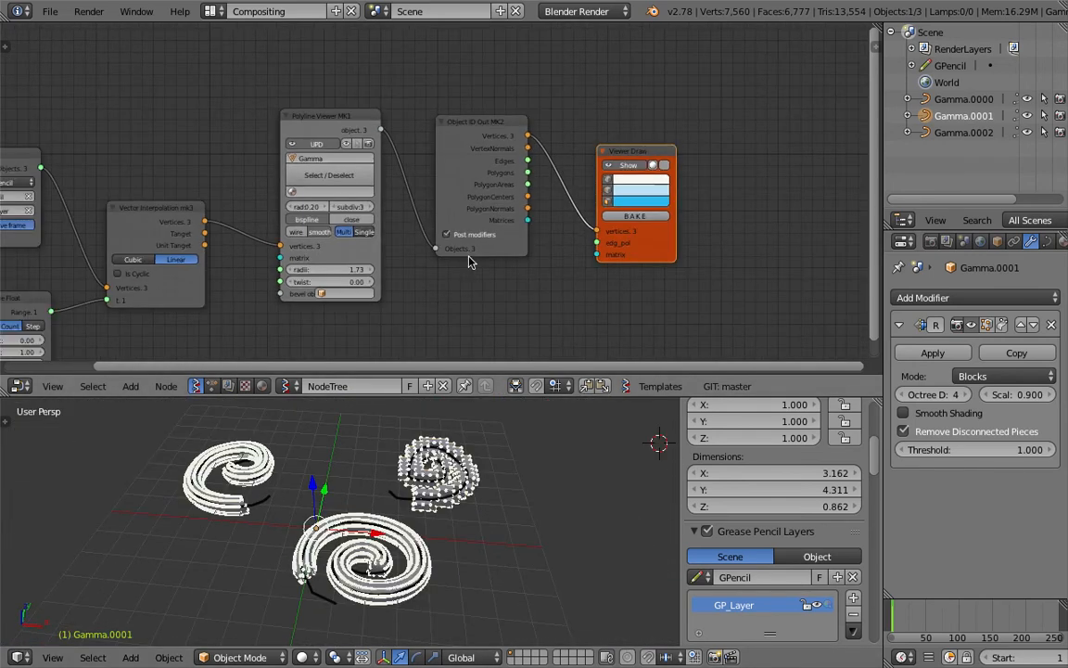
{"action": "middle_click_drag", "start_coordinate": [471, 258], "coordinate": [614, 218]}
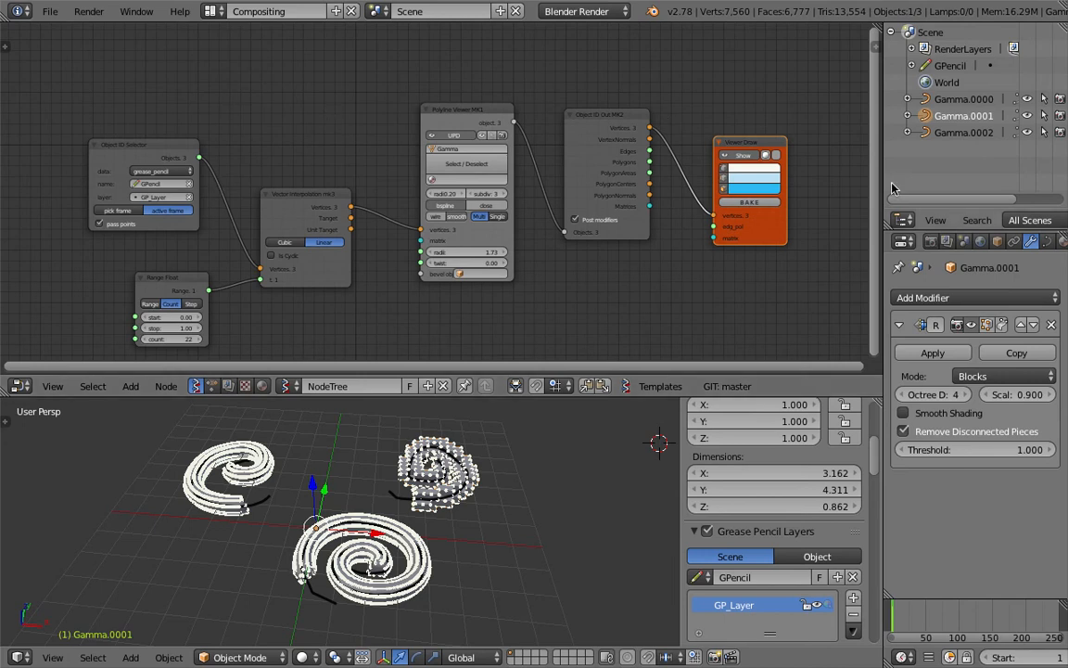
{"action": "middle_click_drag", "start_coordinate": [633, 147], "coordinate": [627, 116]}
- Deselect all objects, inspect the drawn vertices in a maximized 3D view and restore the editor layout
{"action": "left_click_drag", "start_coordinate": [577, 396], "coordinate": [587, 226]}
{"action": "scroll", "coordinate": [496, 408], "scroll_direction": "up", "scroll_amount": 5}
{"action": "mouse_move", "coordinate": [468, 413]}
{"action": "middle_mouse_down"}
{"action": "mouse_move", "coordinate": [497, 386]}
{"action": "mouse_move", "coordinate": [525, 383]}
{"action": "mouse_move", "coordinate": [468, 391]}
{"action": "middle_mouse_up"}
{"action": "key", "text": "a"}
{"action": "key", "text": "shift+space"}
{"action": "scroll", "coordinate": [480, 384], "scroll_direction": "down", "scroll_amount": 3}
{"action": "key", "text": "Tab"}
{"action": "left_click", "coordinate": [443, 316]}
{"action": "scroll", "coordinate": [443, 317], "scroll_direction": "down", "scroll_amount": 3}
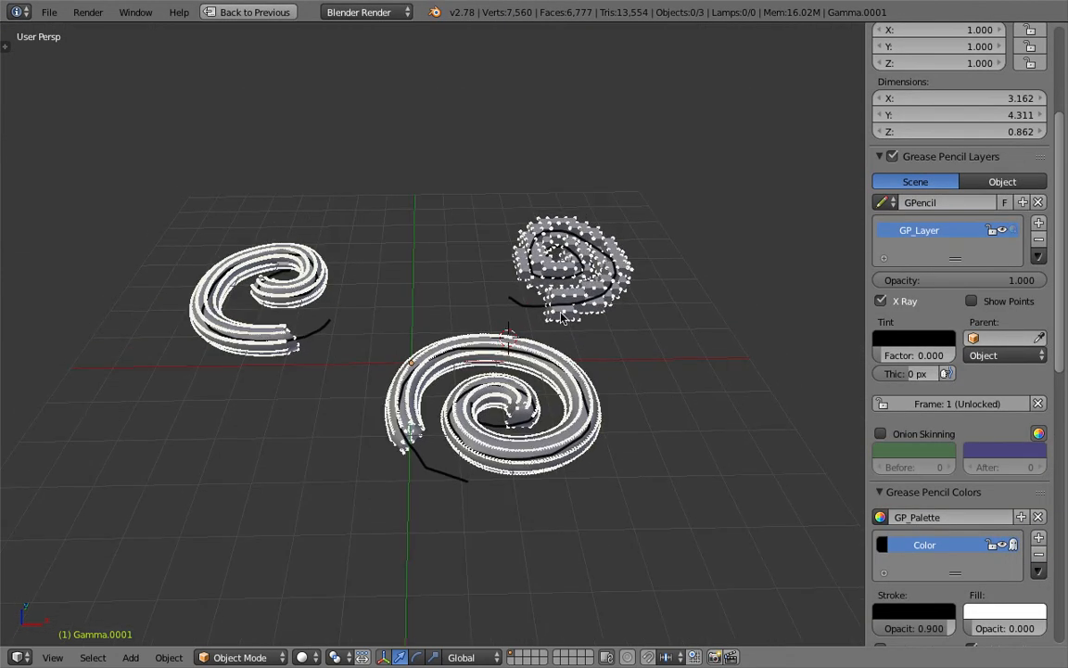
{"action": "key", "text": "Tab"}
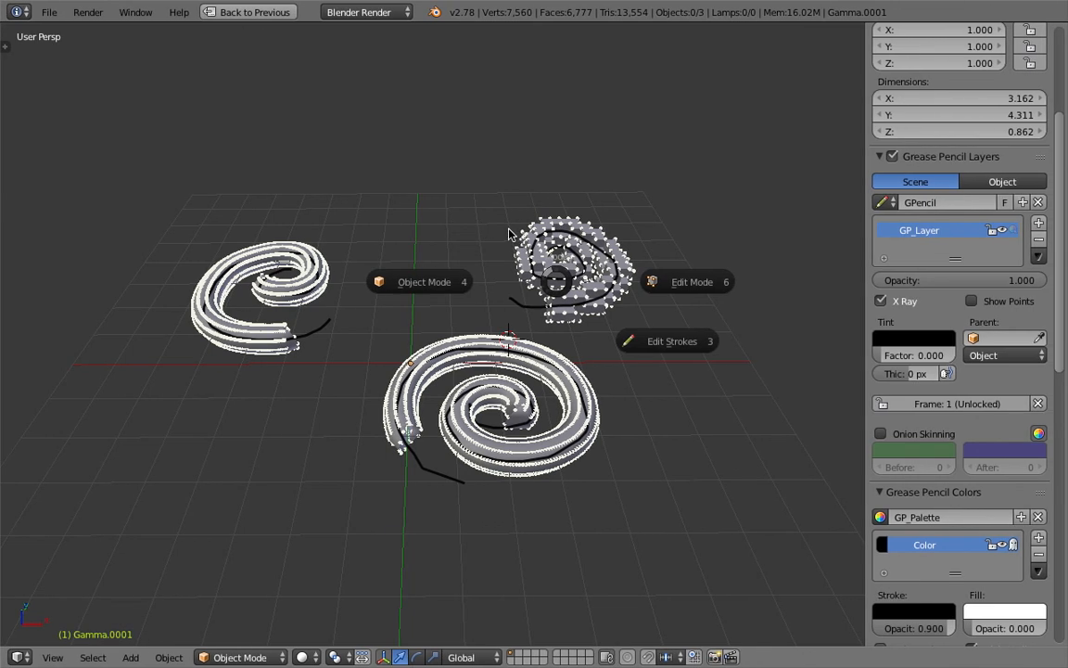
{"action": "middle_click_drag", "start_coordinate": [504, 252], "coordinate": [436, 186]}
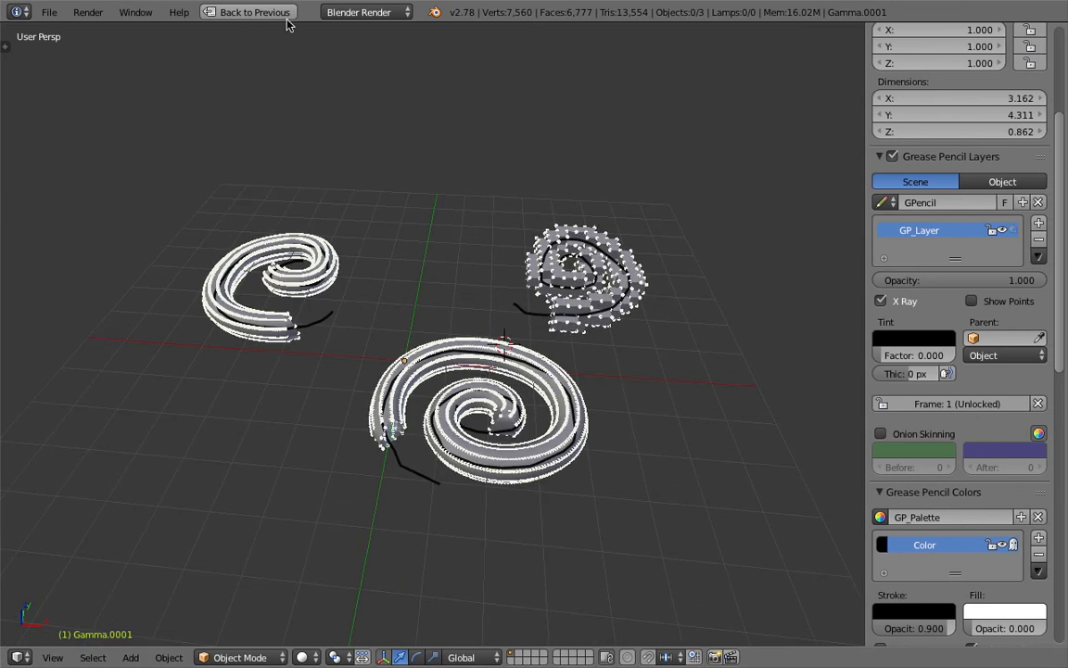
{"action": "left_click", "coordinate": [286, 14]}
{"action": "scroll", "coordinate": [537, 463], "scroll_direction": "up", "scroll_amount": 2}
{"action": "mouse_move", "coordinate": [537, 463]}
{"action": "middle_mouse_down"}
{"action": "mouse_move", "coordinate": [543, 453]}
{"action": "mouse_move", "coordinate": [555, 470]}
{"action": "middle_mouse_up"}
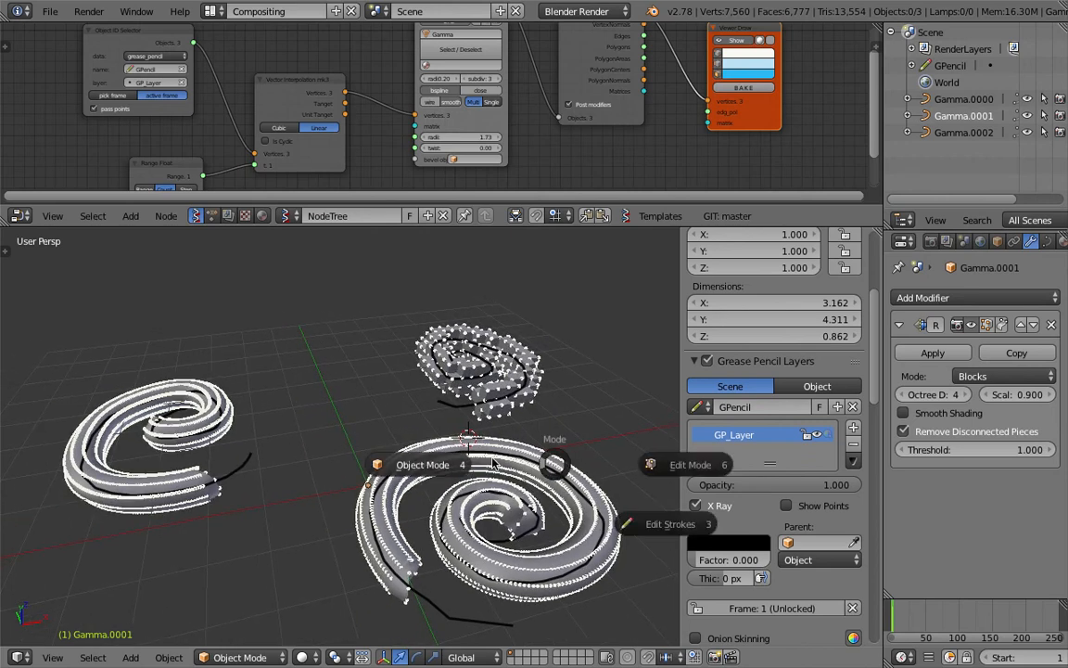
- Give the node editor more height and fit the whole node tree in it
{"action": "left_click_drag", "start_coordinate": [545, 205], "coordinate": [540, 331]}
{"action": "key", "text": "Home"}
{"action": "middle_click_drag", "start_coordinate": [547, 401], "coordinate": [457, 483]}
{"action": "scroll", "coordinate": [456, 485], "scroll_direction": "down", "scroll_amount": 3}
- Keep the 3D view in Object Mode and delete the Viewer Draw node
{"action": "key", "text": "Tab"}
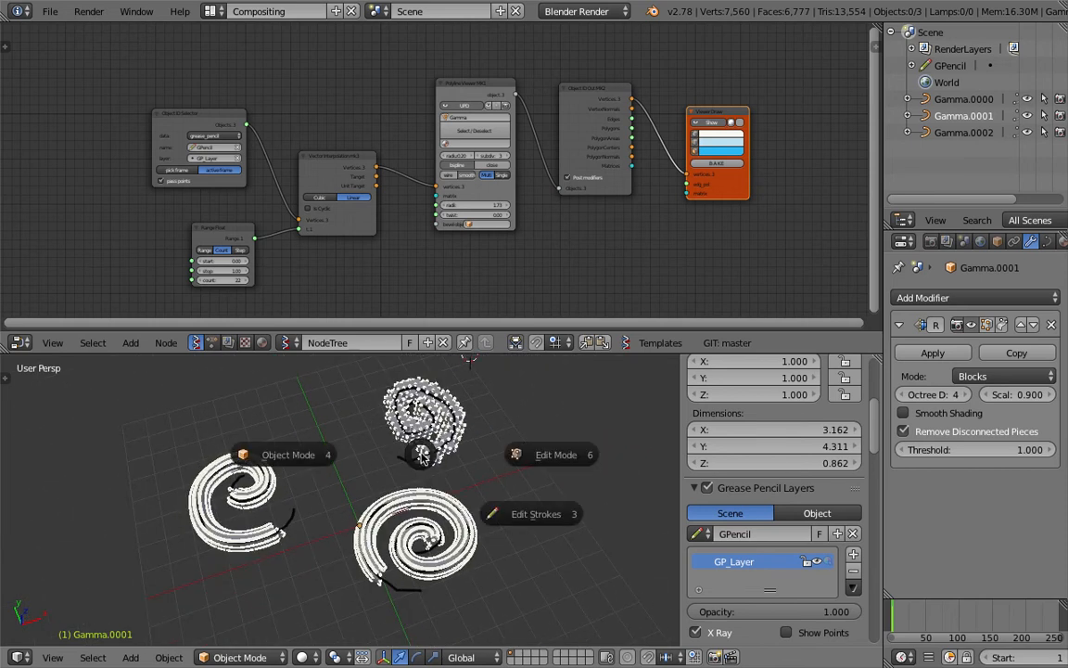
{"action": "left_click", "coordinate": [362, 454]}
{"action": "middle_click_drag", "start_coordinate": [445, 471], "coordinate": [501, 464]}
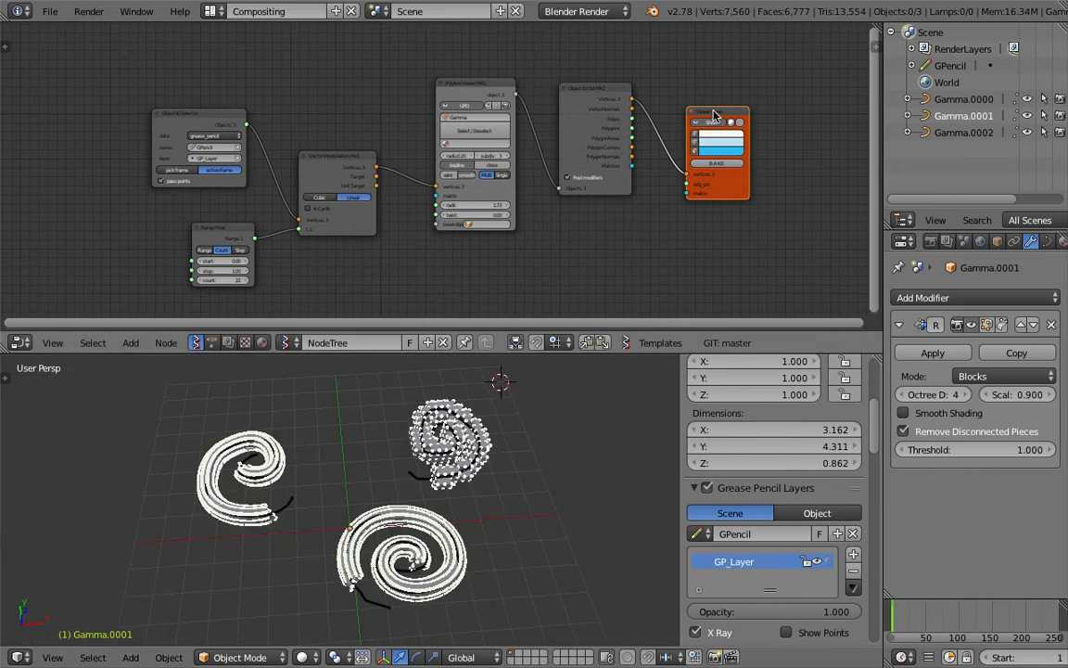
{"action": "key", "text": "x"}
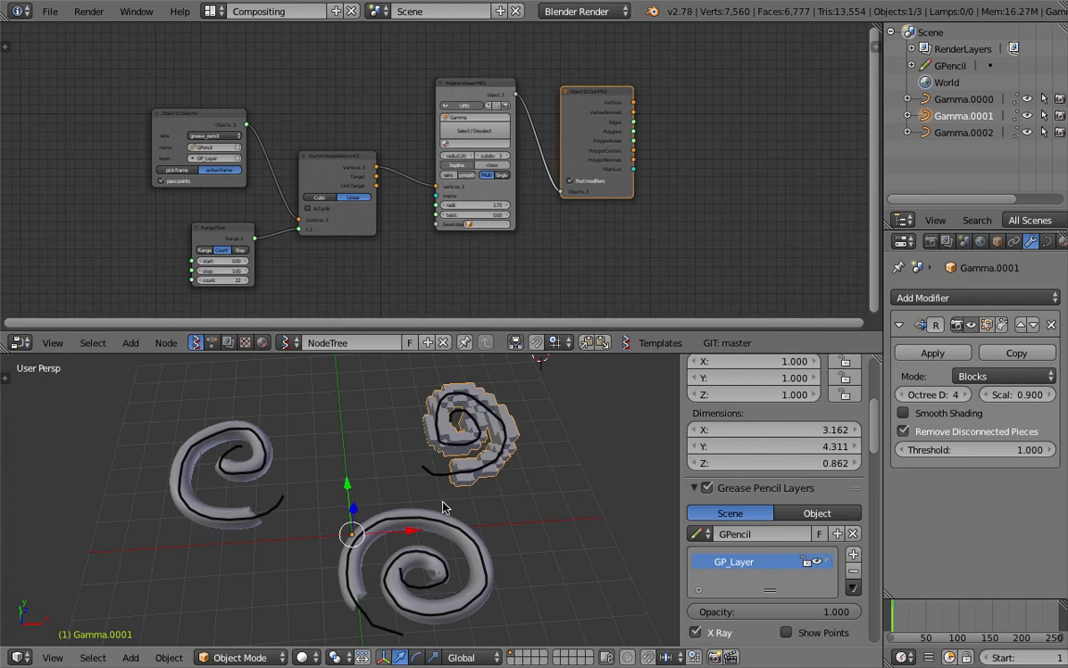
- Select the large front spiral, switch to top view and draw three wavy grease pencil strokes at frame 48
{"action": "right_click", "coordinate": [436, 504]}
{"action": "middle_click_drag", "start_coordinate": [436, 504], "coordinate": [463, 579]}
{"action": "left_click", "coordinate": [53, 657]}
{"action": "left_click", "coordinate": [65, 524]}
{"action": "left_click", "coordinate": [924, 623]}
{"action": "left_click_drag", "start_coordinate": [312, 409], "coordinate": [454, 381]}
{"action": "mouse_move", "coordinate": [561, 427]}
{"action": "left_mouse_down"}
{"action": "mouse_move", "coordinate": [592, 496]}
{"action": "mouse_move", "coordinate": [561, 526]}
{"action": "left_mouse_up"}
{"action": "mouse_move", "coordinate": [385, 480]}
{"action": "left_mouse_down"}
{"action": "mouse_move", "coordinate": [346, 513]}
{"action": "mouse_move", "coordinate": [151, 580]}
{"action": "left_mouse_up"}
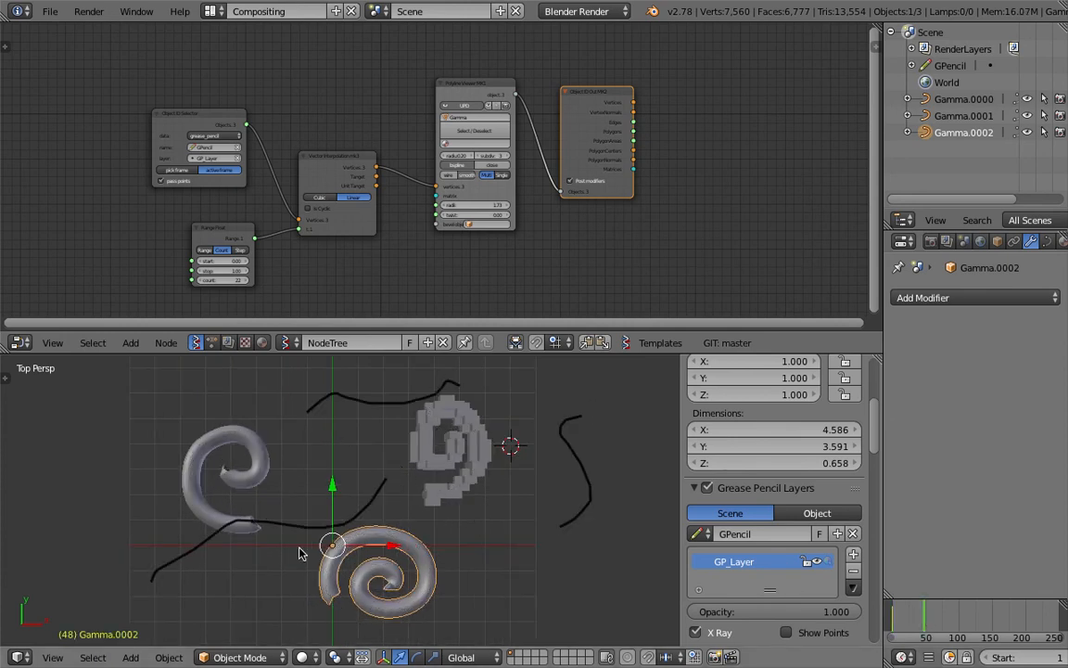
- Move to frame 93 and draw three rounded loop strokes with the grease pencil
{"action": "left_click", "coordinate": [955, 626]}
{"action": "scroll", "coordinate": [418, 571], "scroll_direction": "down", "scroll_amount": 3}
{"action": "scroll", "coordinate": [418, 570], "scroll_direction": "up", "scroll_amount": 1}
{"action": "middle_click_drag", "start_coordinate": [442, 569], "coordinate": [419, 505], "text": "shift"}
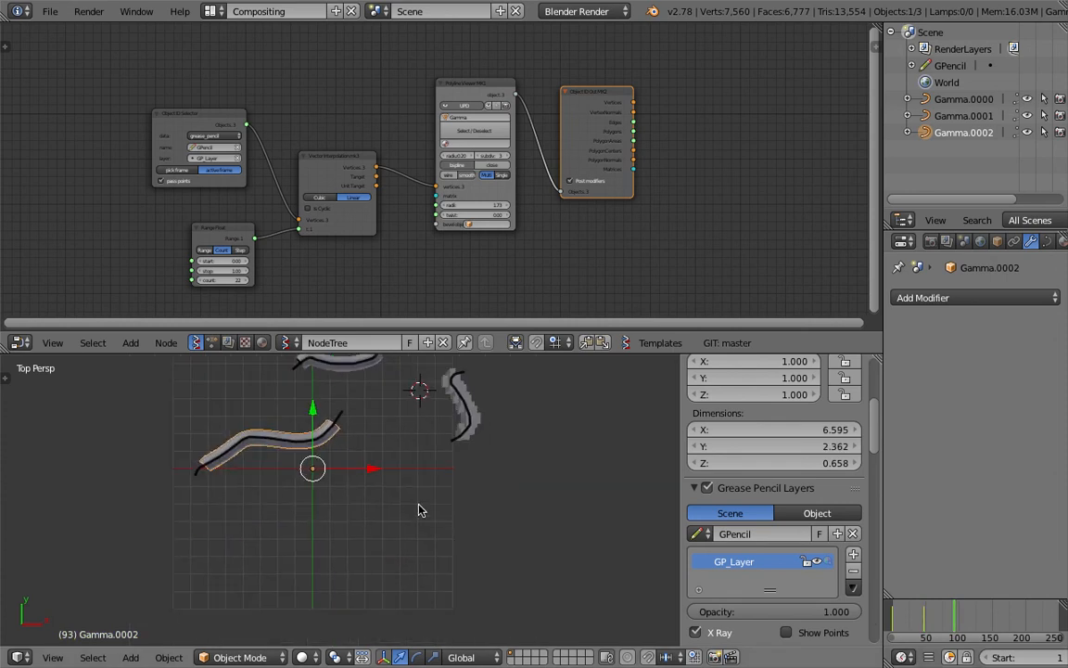
{"action": "mouse_move", "coordinate": [440, 498]}
{"action": "left_mouse_down"}
{"action": "mouse_move", "coordinate": [489, 584]}
{"action": "mouse_move", "coordinate": [441, 497]}
{"action": "left_mouse_up"}
{"action": "left_click_drag", "start_coordinate": [603, 447], "coordinate": [625, 441]}
{"action": "mouse_move", "coordinate": [283, 501]}
{"action": "left_mouse_down"}
{"action": "mouse_move", "coordinate": [255, 547]}
{"action": "mouse_move", "coordinate": [306, 512]}
{"action": "left_mouse_up"}
- Move to frame 123 and examine the curves generated from the loop strokes
{"action": "left_click", "coordinate": [973, 614]}
{"action": "middle_click_drag", "start_coordinate": [385, 448], "coordinate": [322, 488], "text": "shift"}
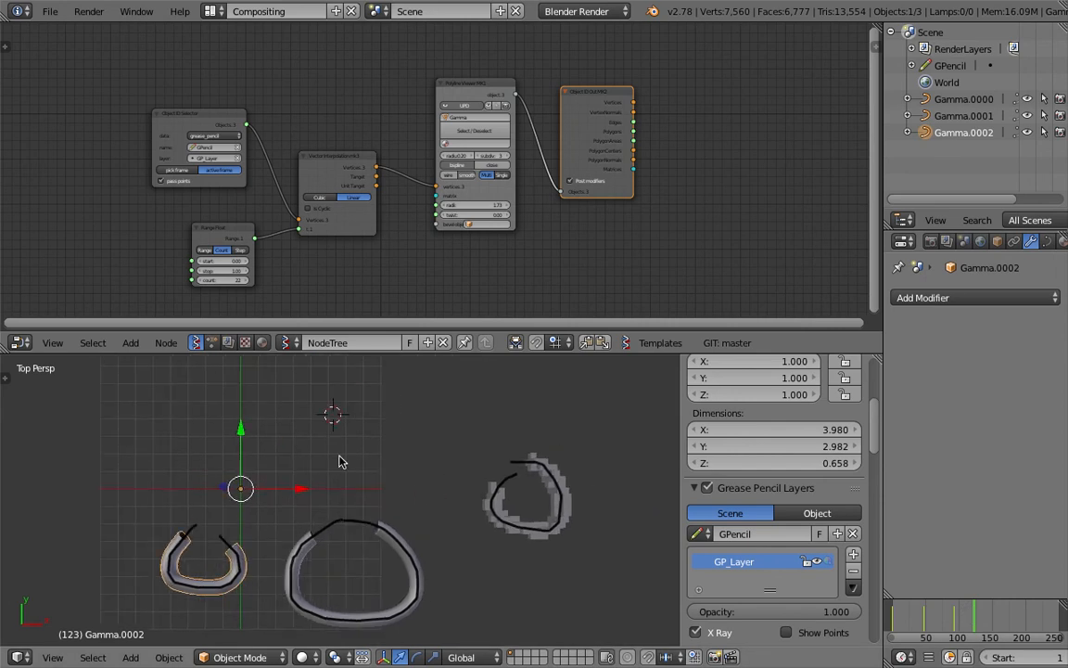
{"action": "middle_click_drag", "start_coordinate": [341, 472], "coordinate": [366, 456], "text": "shift"}
{"action": "mouse_move", "coordinate": [295, 479]}
{"action": "middle_mouse_down", "text": "shift"}
{"action": "mouse_move", "coordinate": [479, 515]}
{"action": "mouse_move", "coordinate": [285, 483]}
{"action": "middle_mouse_up", "text": "shift"}
{"action": "scroll", "coordinate": [442, 508], "scroll_direction": "up", "scroll_amount": 2}
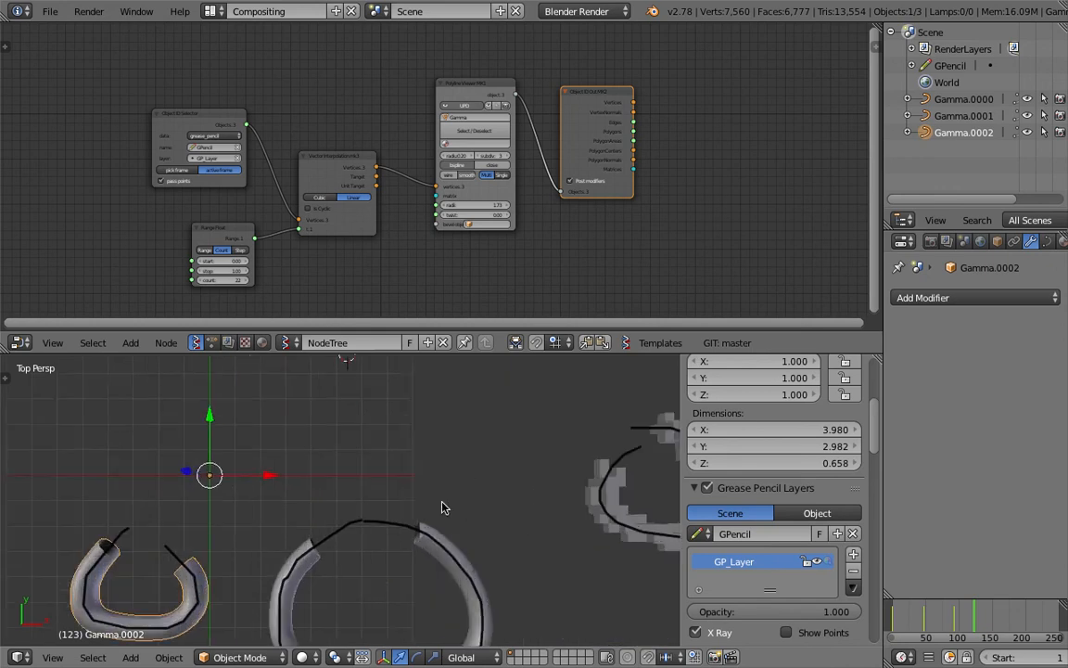
- Draw three looped grease pencil strokes with crossing ends at frame 123
{"action": "scroll", "coordinate": [367, 568], "scroll_direction": "down", "scroll_amount": 1}
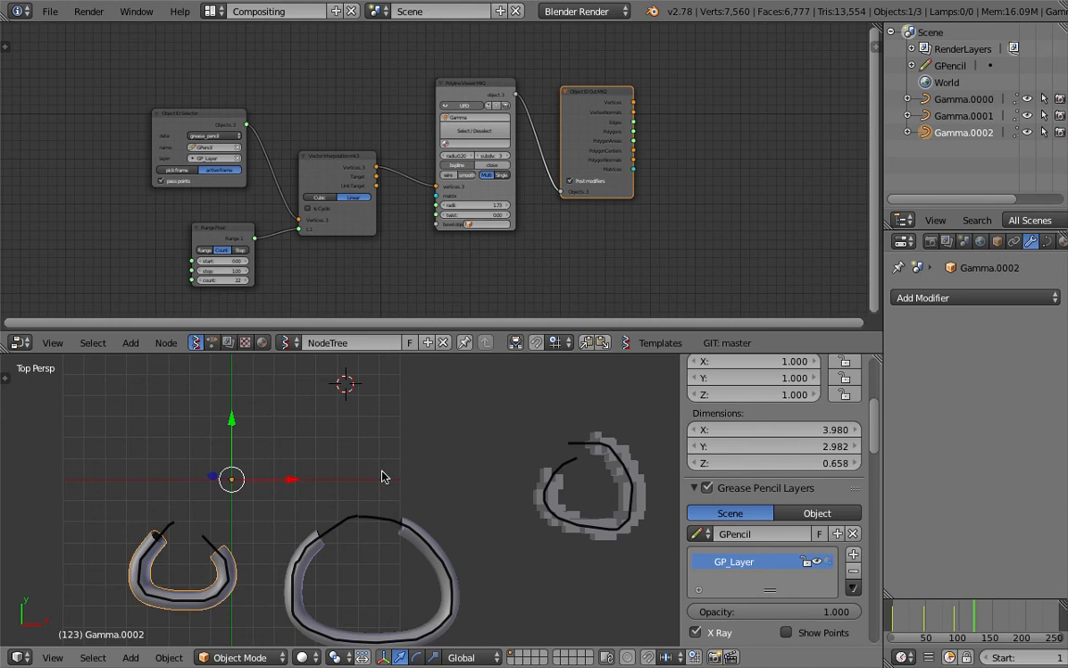
{"action": "key", "text": "Home"}
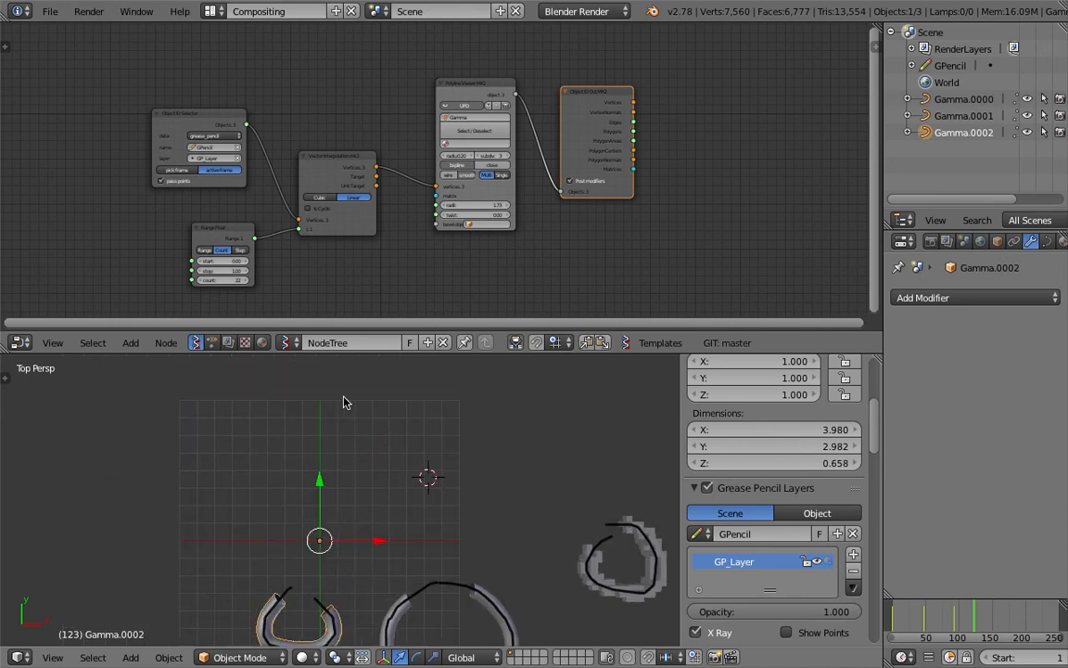
{"action": "left_click_drag", "start_coordinate": [343, 402], "coordinate": [356, 492]}
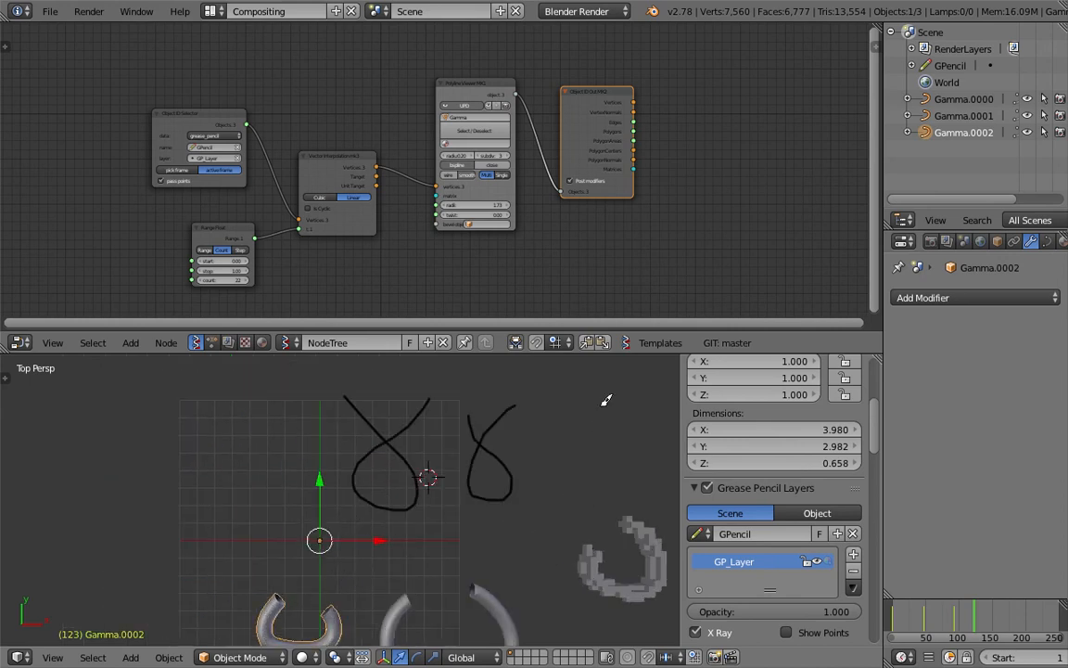
{"action": "left_click_drag", "start_coordinate": [578, 466], "coordinate": [660, 411]}
- Go back to around frame 56 and examine the curves in the 3D view
{"action": "left_click", "coordinate": [928, 629]}
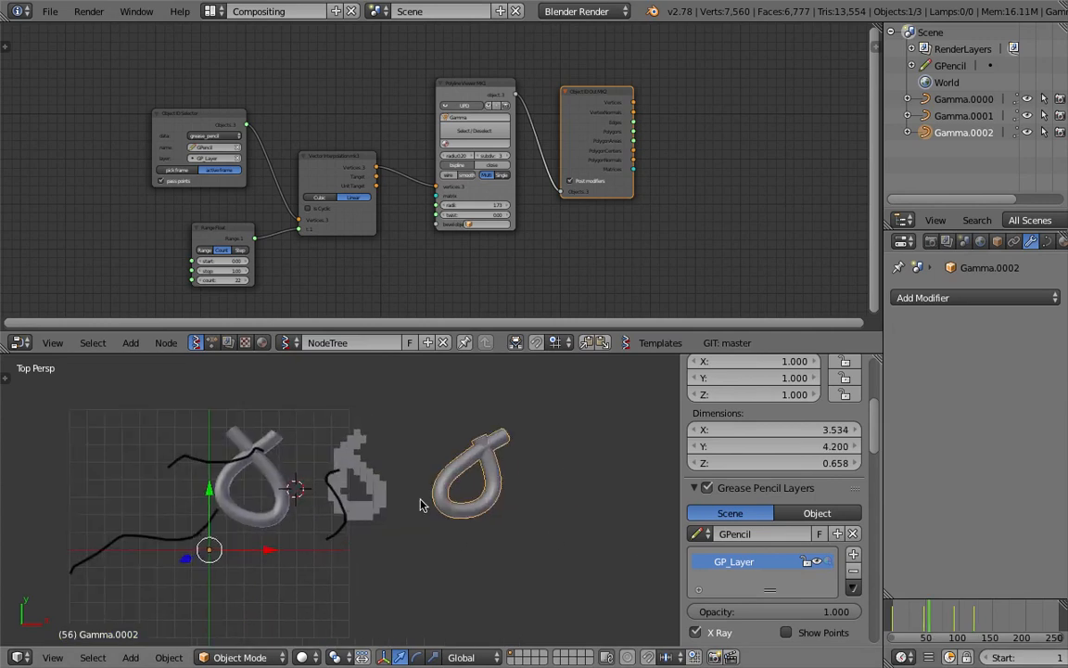
{"action": "middle_click_drag", "start_coordinate": [264, 475], "coordinate": [389, 491]}
{"action": "mouse_move", "coordinate": [937, 630]}
{"action": "left_mouse_down"}
{"action": "mouse_move", "coordinate": [904, 616]}
{"action": "mouse_move", "coordinate": [928, 616]}
{"action": "left_mouse_up"}
- Move to frame 137 and draw a large oval, a small hook inside it and an open arc with the grease pencil
{"action": "scroll", "coordinate": [449, 508], "scroll_direction": "down", "scroll_amount": 1}
{"action": "scroll", "coordinate": [448, 503], "scroll_direction": "down", "scroll_amount": 1}
{"action": "middle_click_drag", "start_coordinate": [449, 503], "coordinate": [452, 443], "text": "shift"}
{"action": "left_click_drag", "start_coordinate": [918, 613], "coordinate": [981, 616]}
{"action": "scroll", "coordinate": [413, 508], "scroll_direction": "down", "scroll_amount": 2}
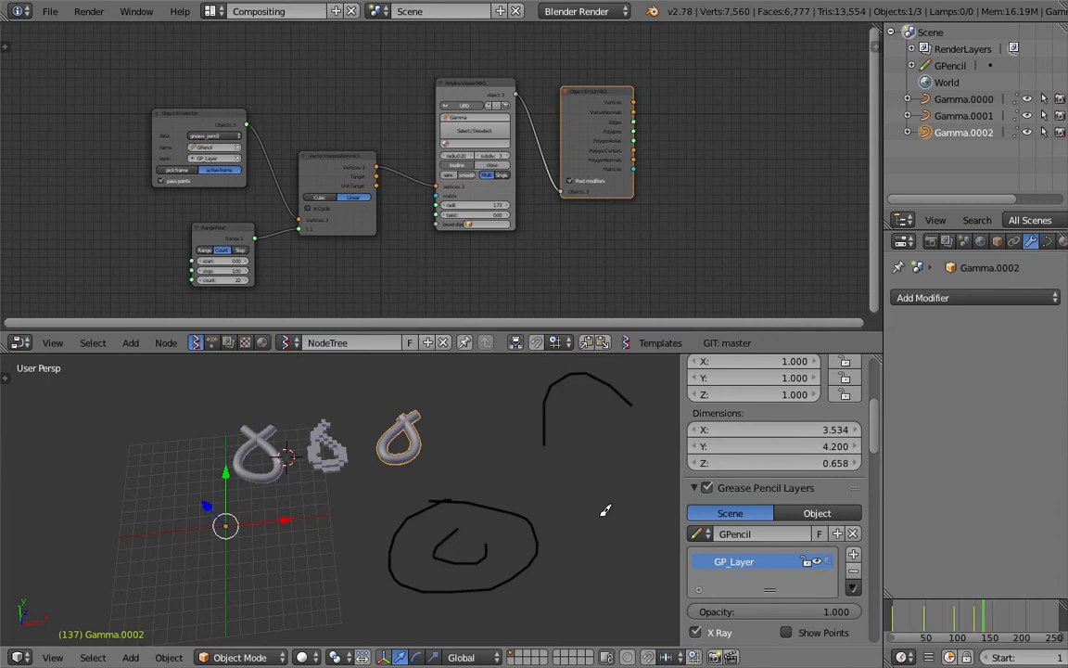
- Scrub the timeline back to frame 95 and select the large middle loop curve
{"action": "left_click", "coordinate": [976, 598]}
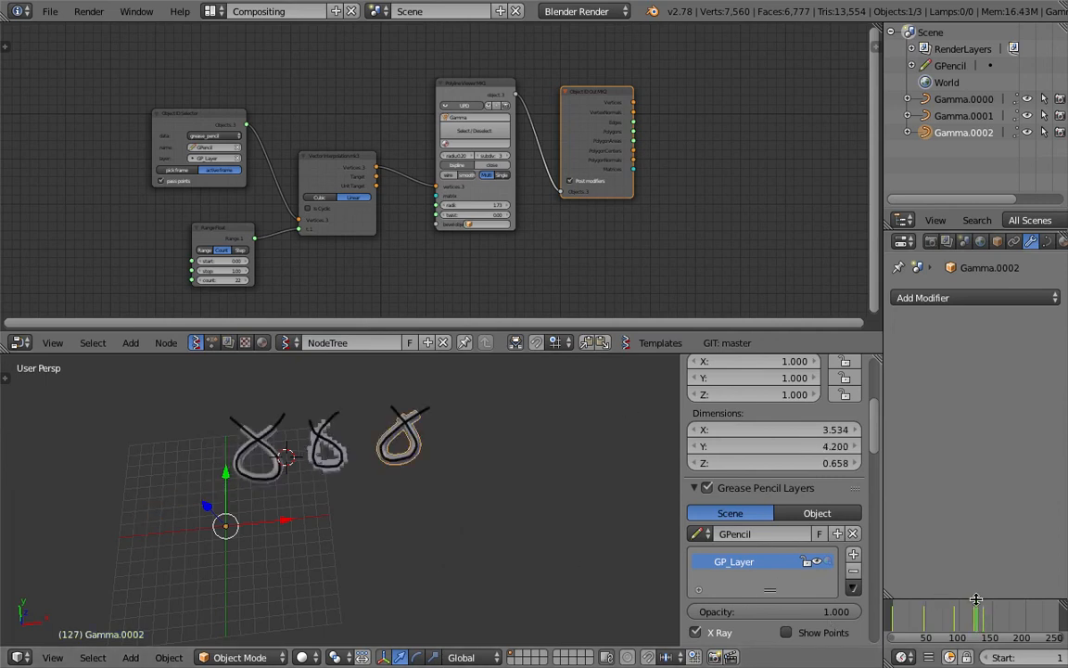
{"action": "left_click_drag", "start_coordinate": [1002, 621], "coordinate": [955, 619]}
{"action": "scroll", "coordinate": [399, 442], "scroll_direction": "up", "scroll_amount": 4}
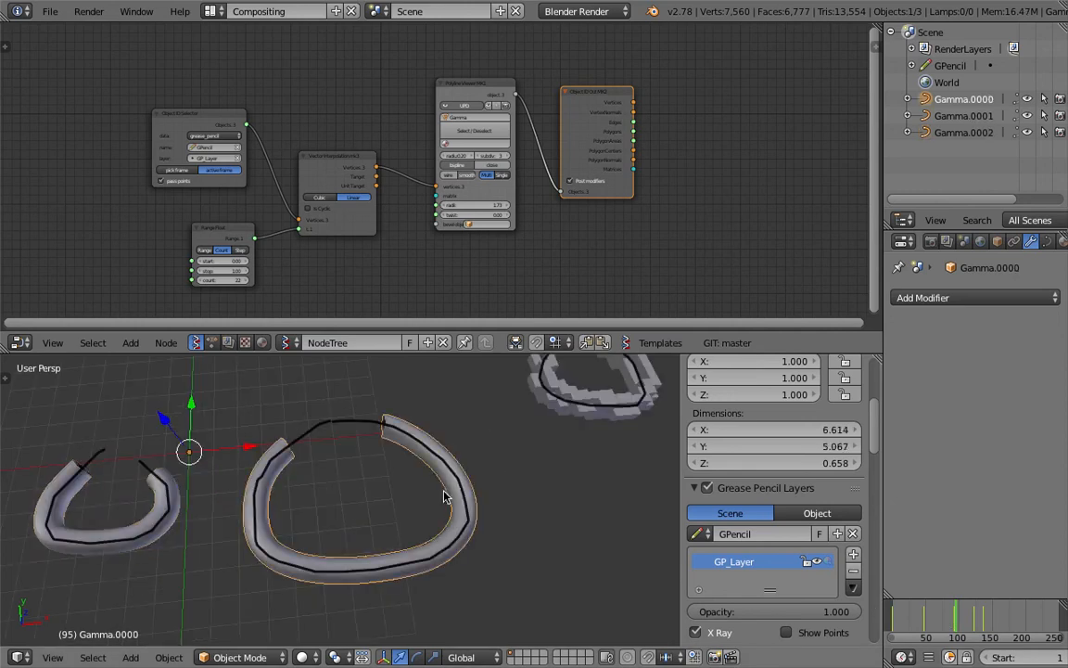
{"action": "scroll", "coordinate": [416, 454], "scroll_direction": "down", "scroll_amount": 3}
{"action": "scroll", "coordinate": [450, 206], "scroll_direction": "up", "scroll_amount": 2}
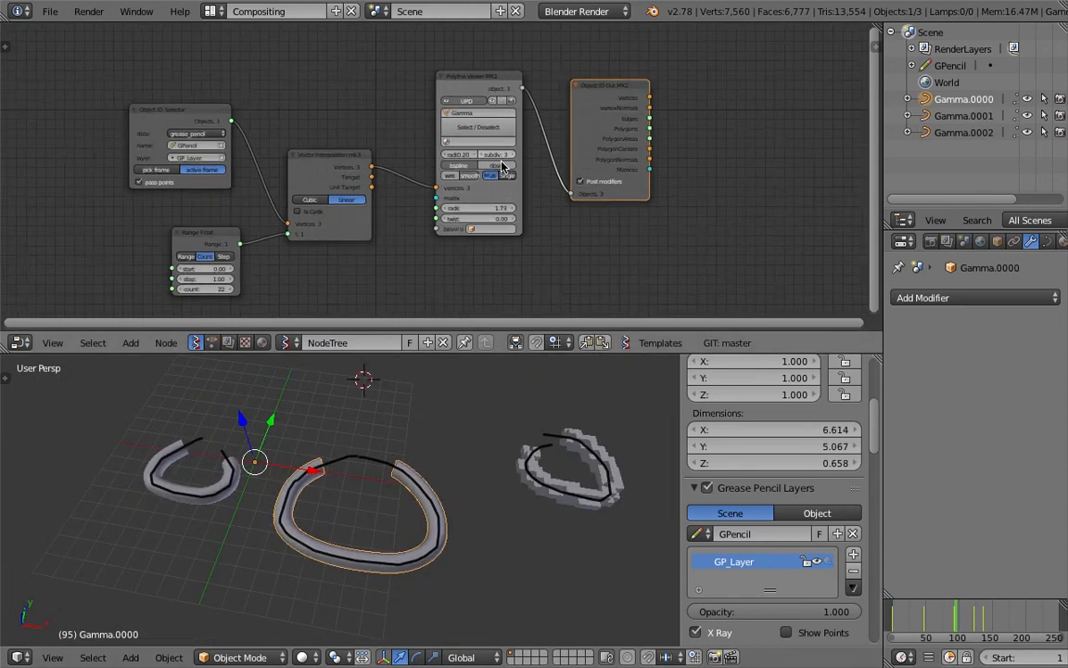
- Examine the selected curve's data properties, covering bevel factor, path animation and active spline settings
{"action": "left_click", "coordinate": [1046, 241]}
{"action": "scroll", "coordinate": [983, 417], "scroll_direction": "down", "scroll_amount": 5}
{"action": "left_click_drag", "start_coordinate": [1007, 412], "coordinate": [984, 412]}
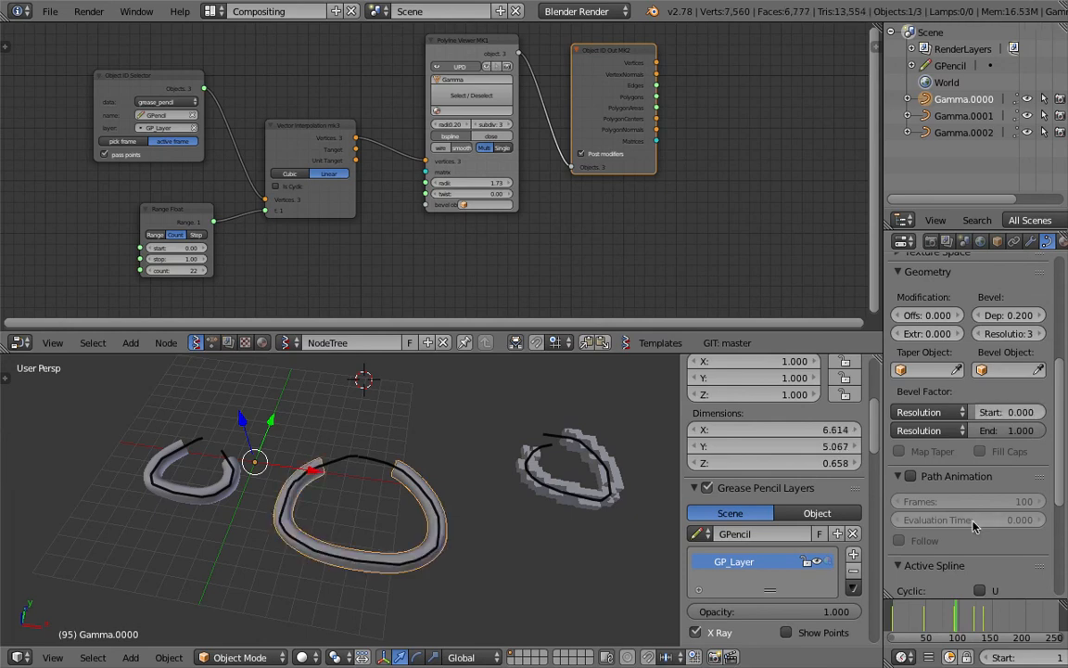
{"action": "scroll", "coordinate": [976, 500], "scroll_direction": "down", "scroll_amount": 5}
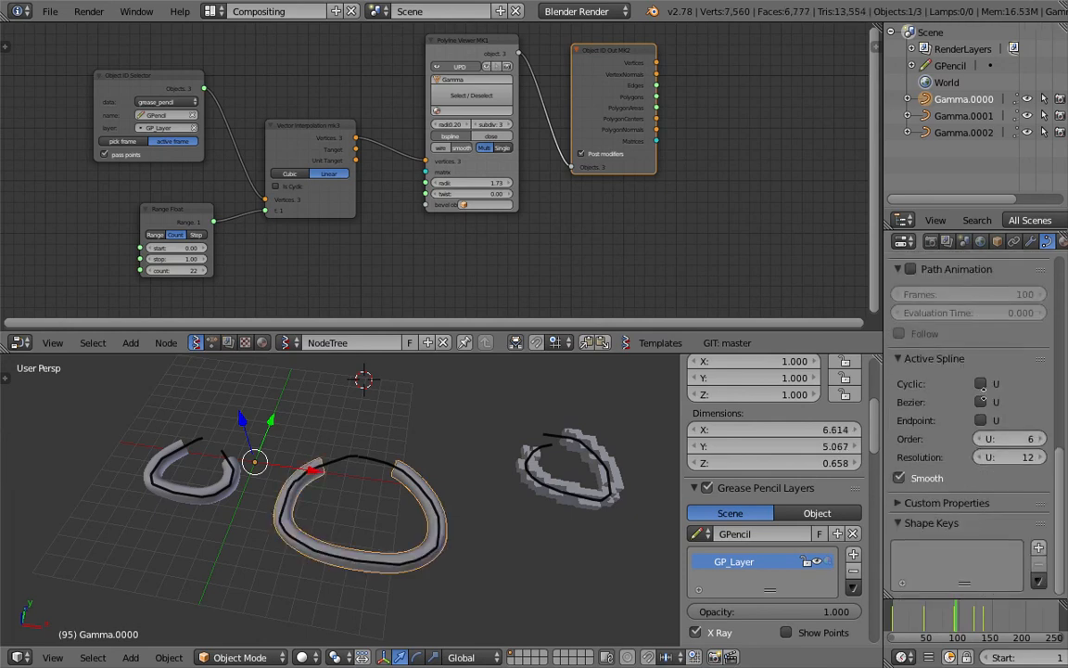
{"action": "scroll", "coordinate": [982, 386], "scroll_direction": "up", "scroll_amount": 5}
- Rearrange the nodes into a compact layout with Range Float below the Object ID Selector and Object ID Out beside the Polyline Viewer
{"action": "mouse_move", "coordinate": [477, 530]}
{"action": "middle_mouse_down"}
{"action": "mouse_move", "coordinate": [589, 486]}
{"action": "mouse_move", "coordinate": [429, 478]}
{"action": "mouse_move", "coordinate": [358, 508]}
{"action": "mouse_move", "coordinate": [348, 466]}
{"action": "mouse_move", "coordinate": [449, 515]}
{"action": "mouse_move", "coordinate": [473, 463]}
{"action": "mouse_move", "coordinate": [501, 296]}
{"action": "middle_mouse_up"}
{"action": "scroll", "coordinate": [511, 274], "scroll_direction": "up", "scroll_amount": 1, "text": "shift"}
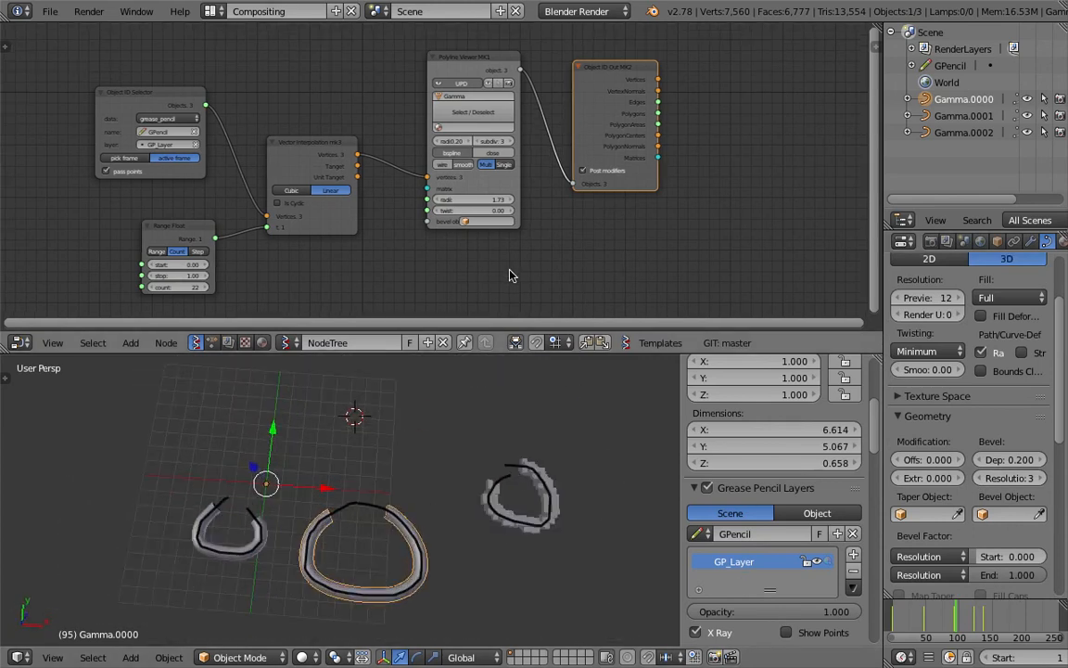
{"action": "scroll", "coordinate": [495, 227], "scroll_direction": "up", "scroll_amount": 1}
{"action": "left_click_drag", "start_coordinate": [305, 138], "coordinate": [312, 124]}
{"action": "left_click_drag", "start_coordinate": [163, 234], "coordinate": [144, 207]}
{"action": "left_click_drag", "start_coordinate": [274, 143], "coordinate": [255, 109]}
{"action": "left_click_drag", "start_coordinate": [525, 189], "coordinate": [482, 212]}
{"action": "left_click_drag", "start_coordinate": [626, 67], "coordinate": [570, 100]}
{"action": "middle_click_drag", "start_coordinate": [328, 212], "coordinate": [374, 214]}
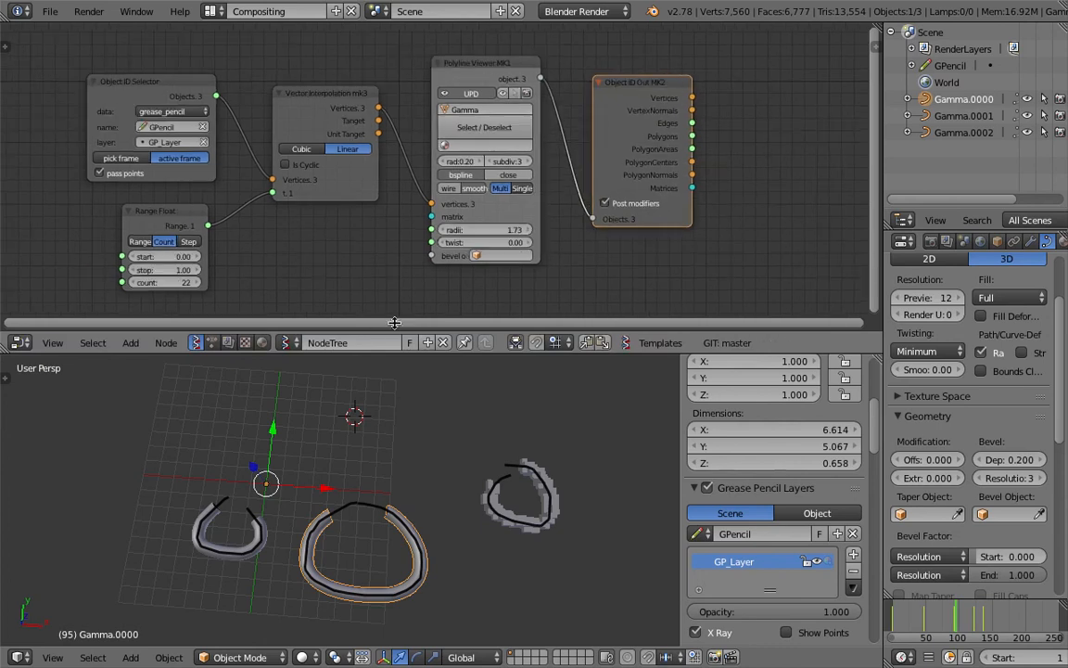
- Reveal the node tree's SV import/export options
{"action": "left_click", "coordinate": [400, 343]}
{"action": "left_click", "coordinate": [870, 45]}
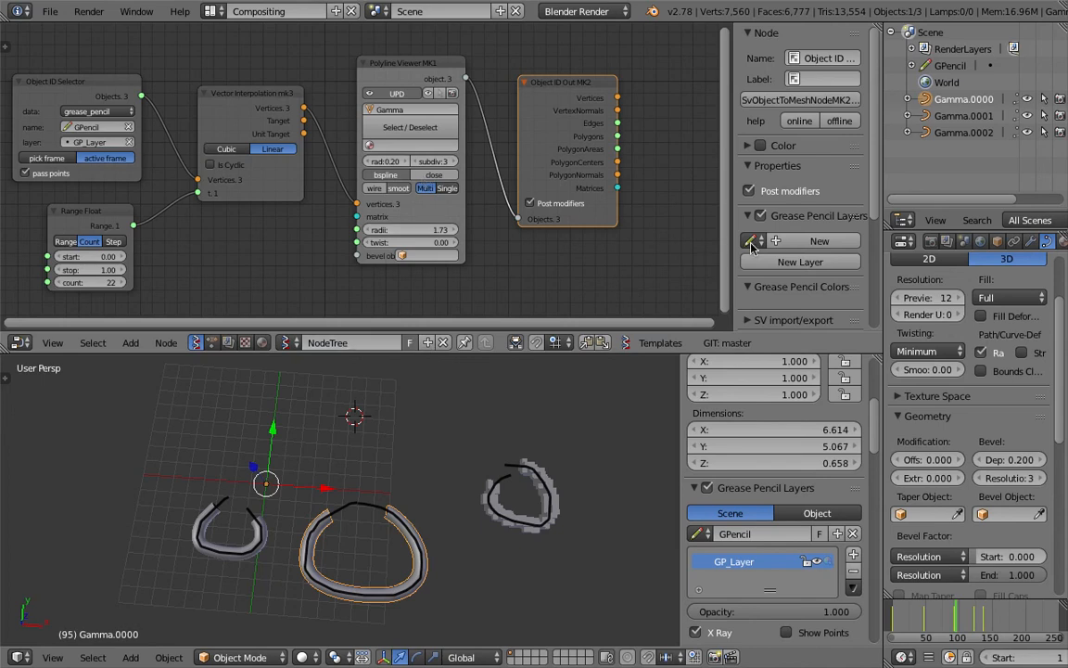
{"action": "scroll", "coordinate": [794, 158], "scroll_direction": "down", "scroll_amount": 5}
{"action": "left_click", "coordinate": [794, 150]}
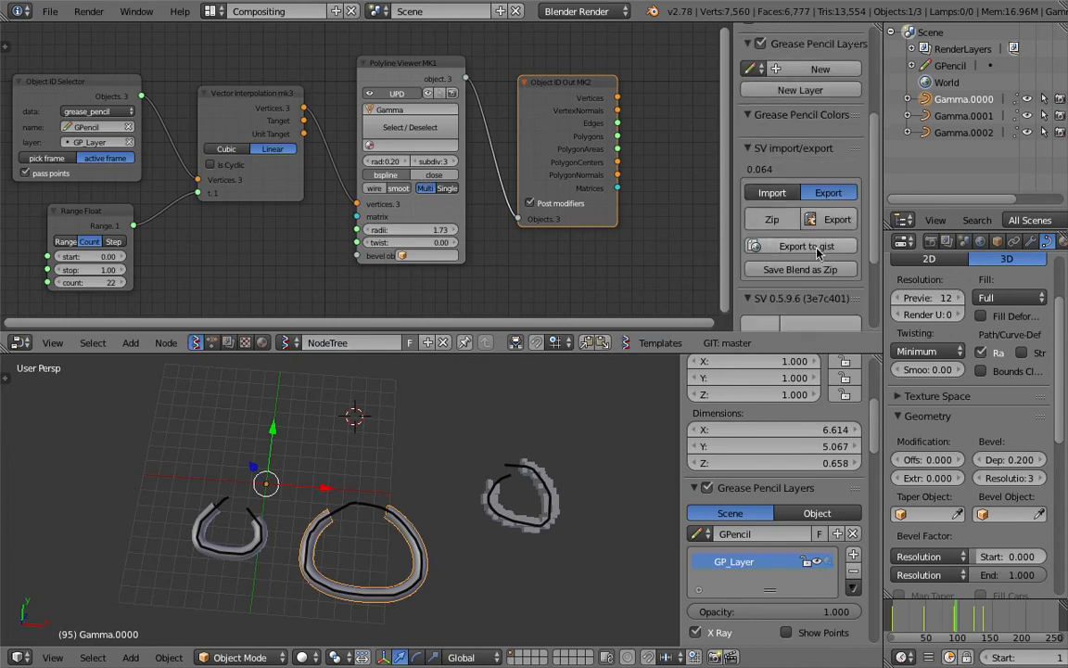